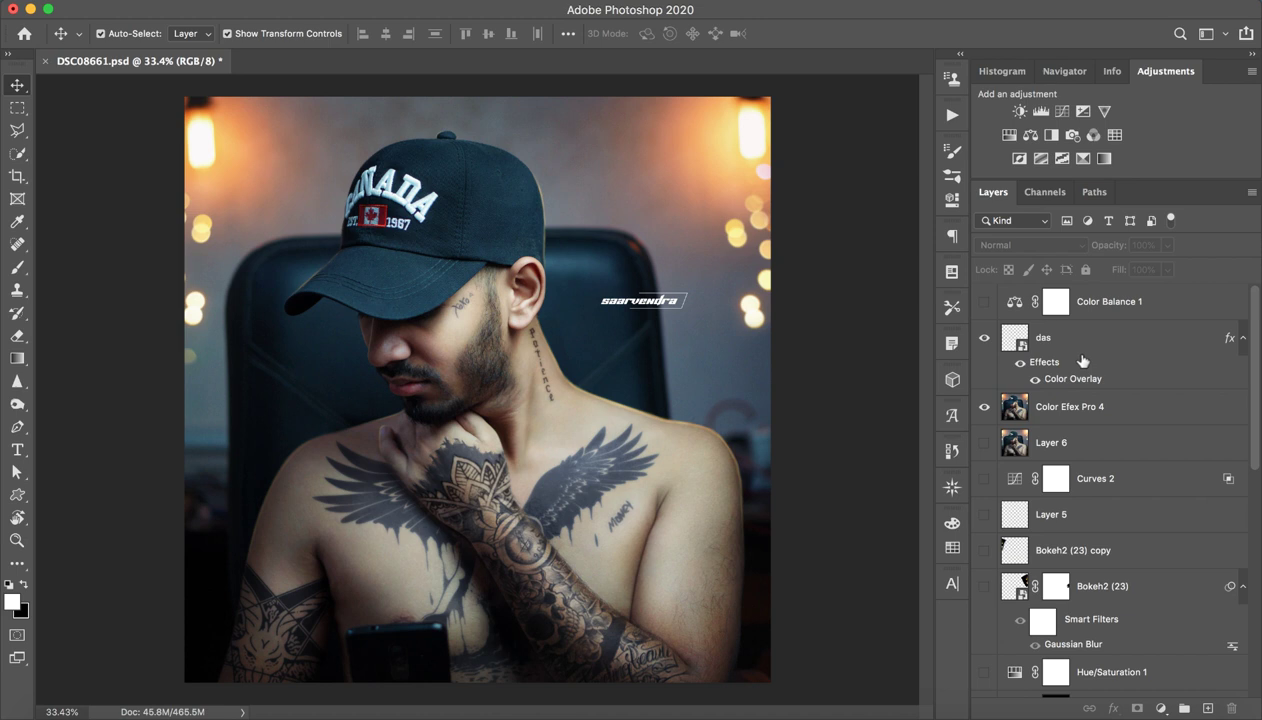
Hide the Color Efex Pro 4 and das layers to reveal the untouched portrait
left_click(986, 408)
left_click(984, 338)
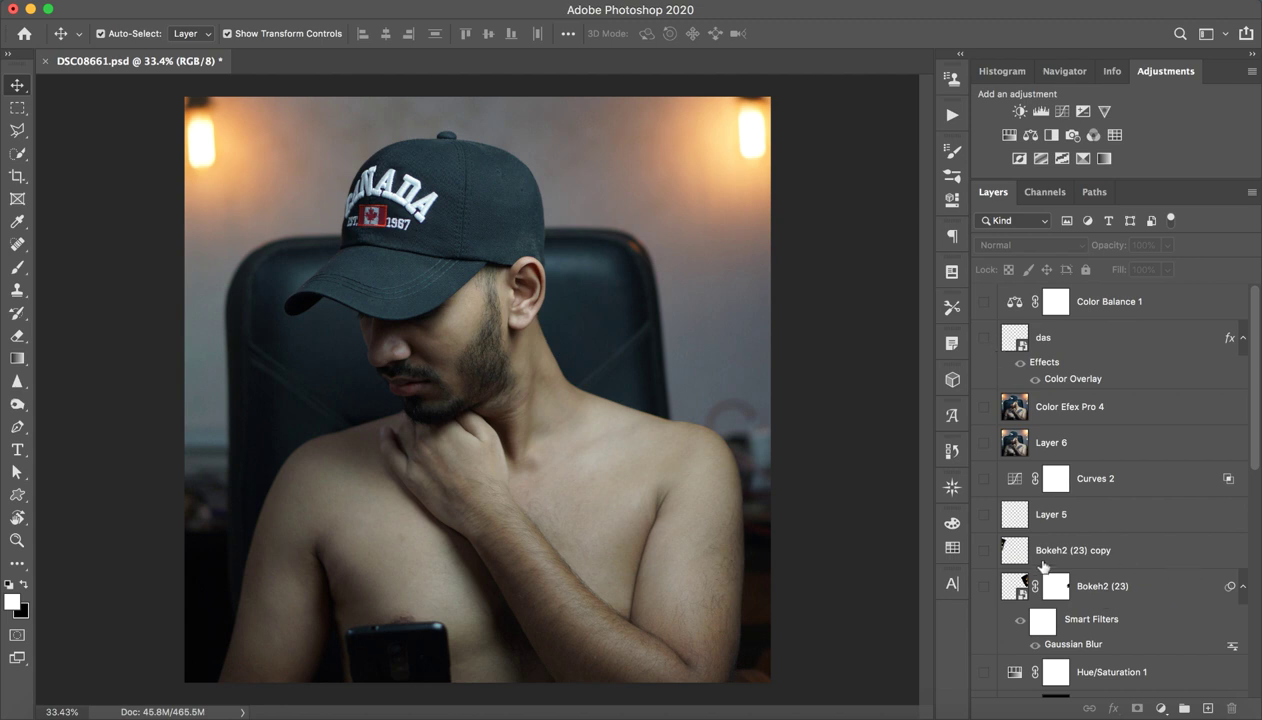
scroll(1044, 525, "down", 10)
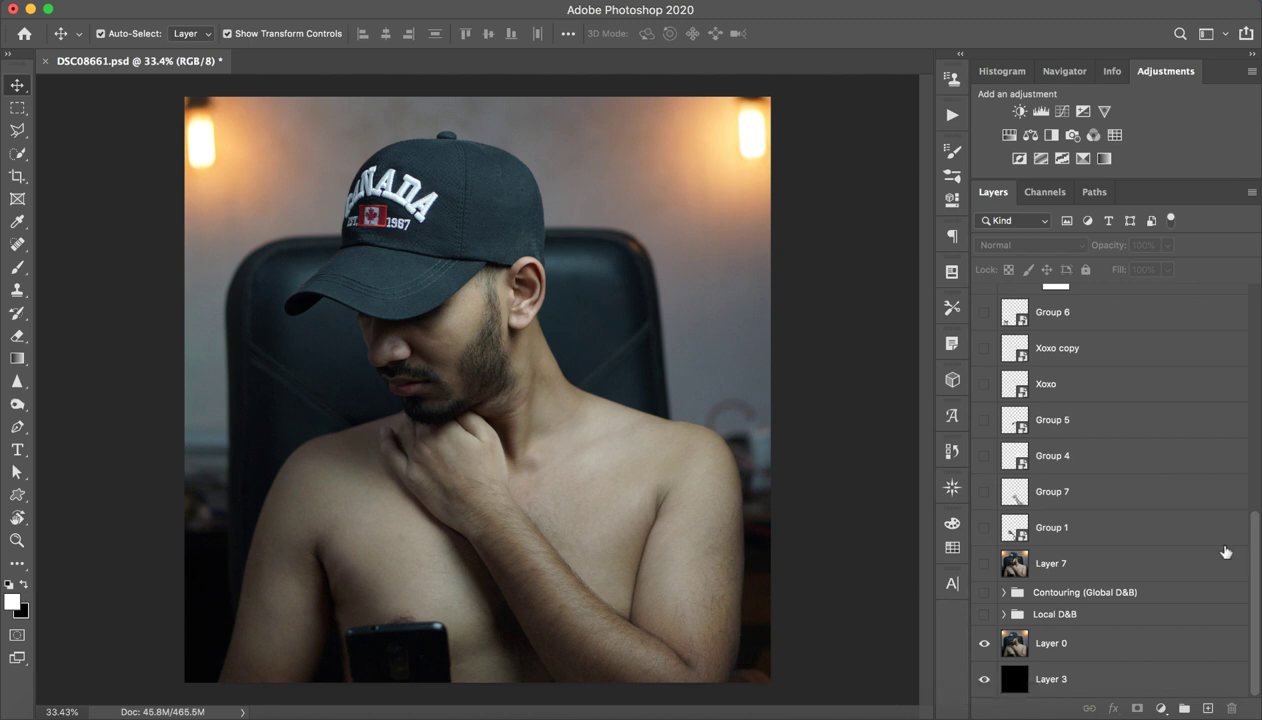
Hide Layer 0 to view the black Layer 3 beneath it, and show Layer 0 again
left_click(983, 640)
left_click(1050, 679)
left_click(870, 508)
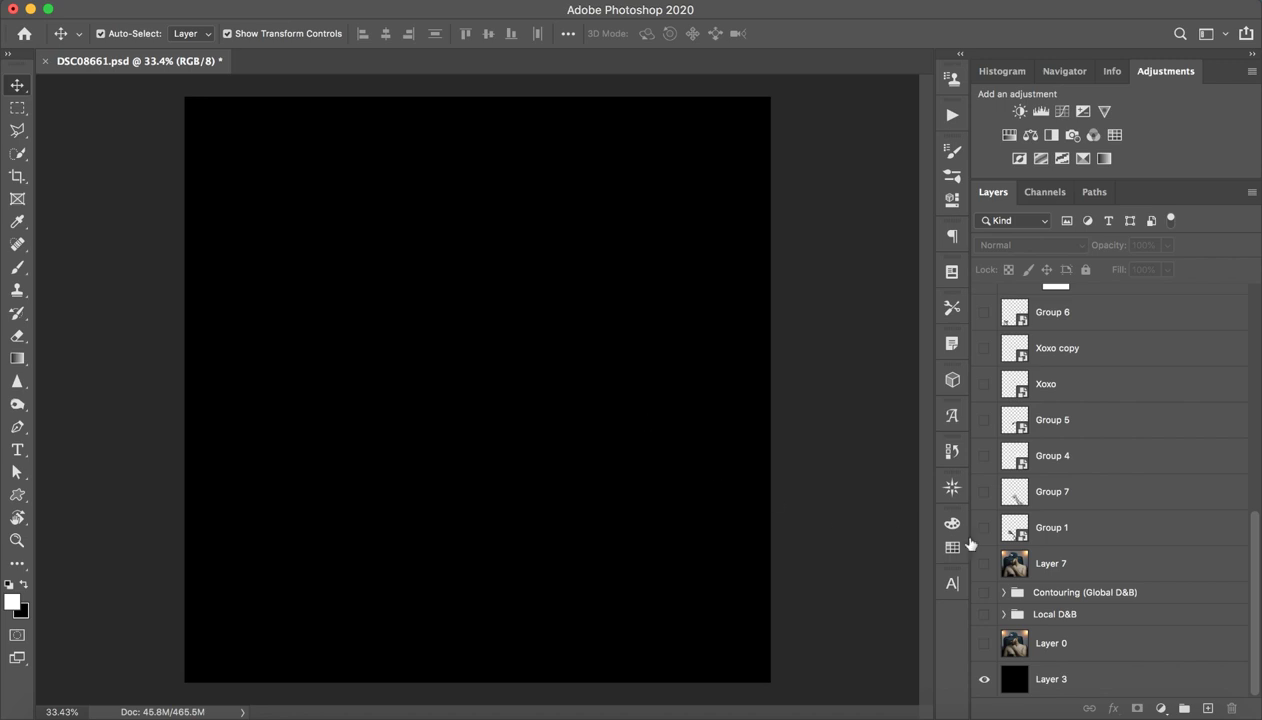
left_click(1084, 651)
left_click(984, 643)
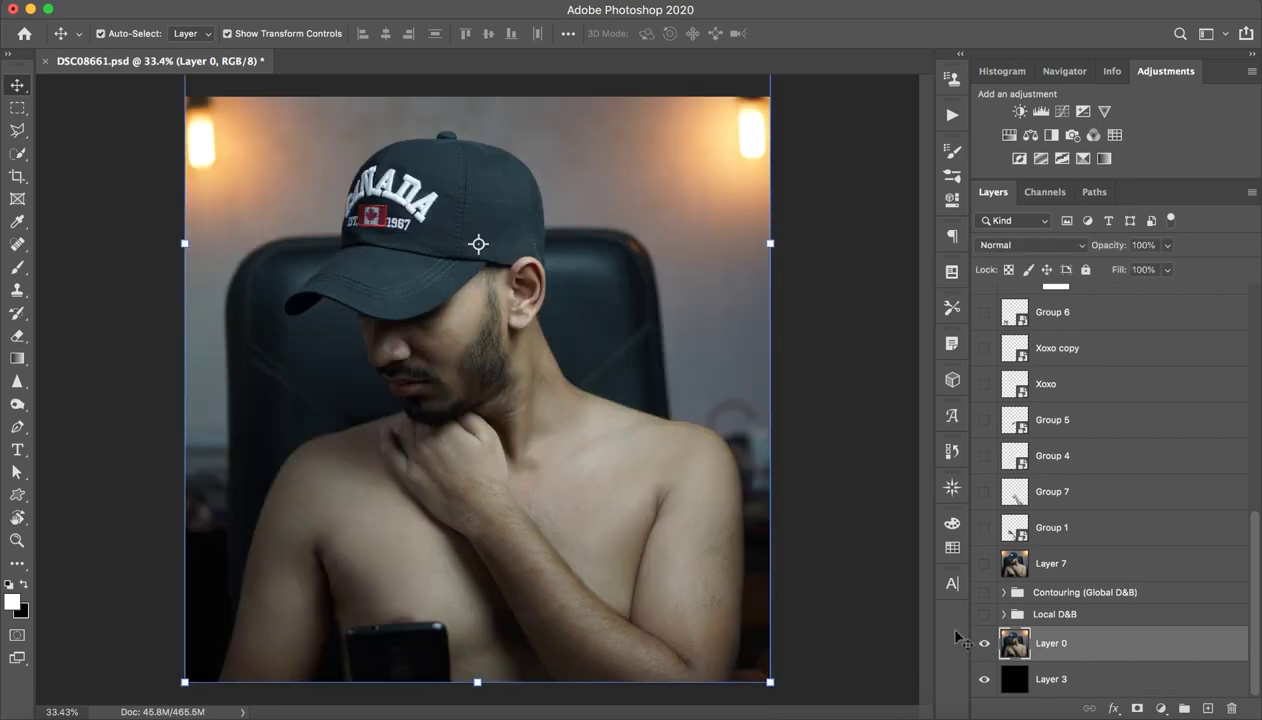
left_click(872, 591)
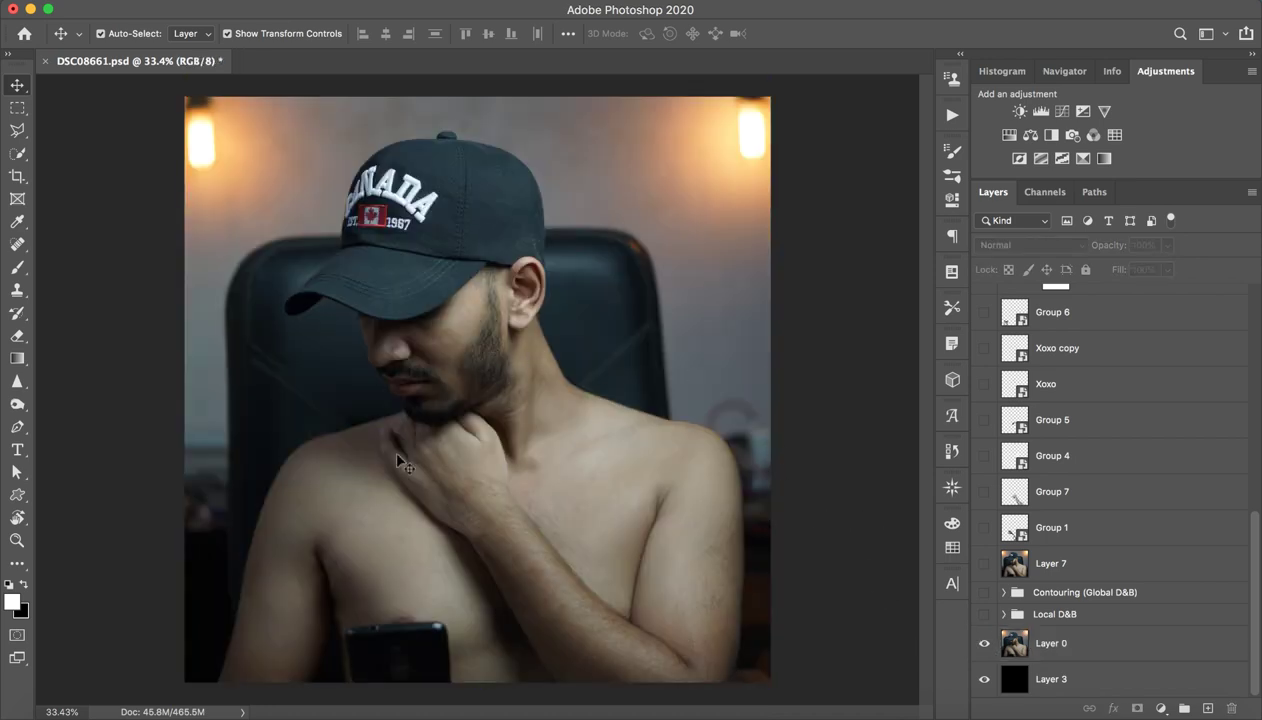
Show the Local D&B group above Layer 0
key("z")
left_click_drag(500, 287, 549, 437)
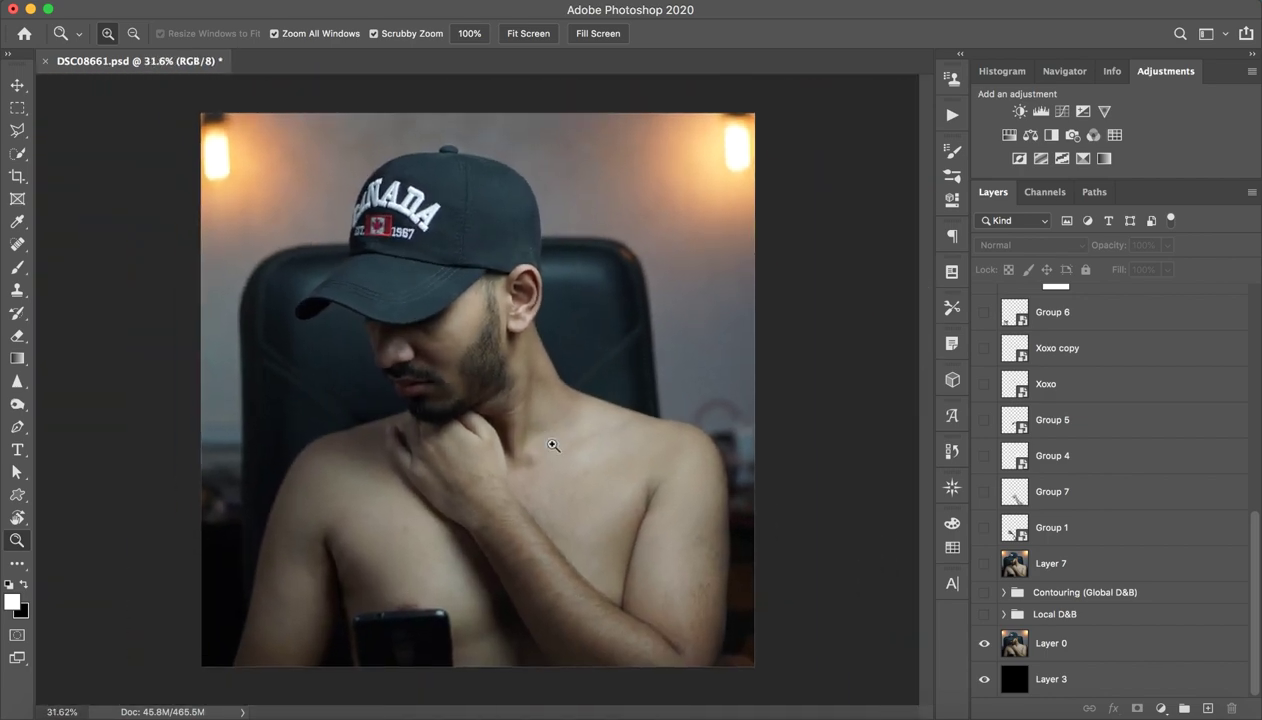
key("v")
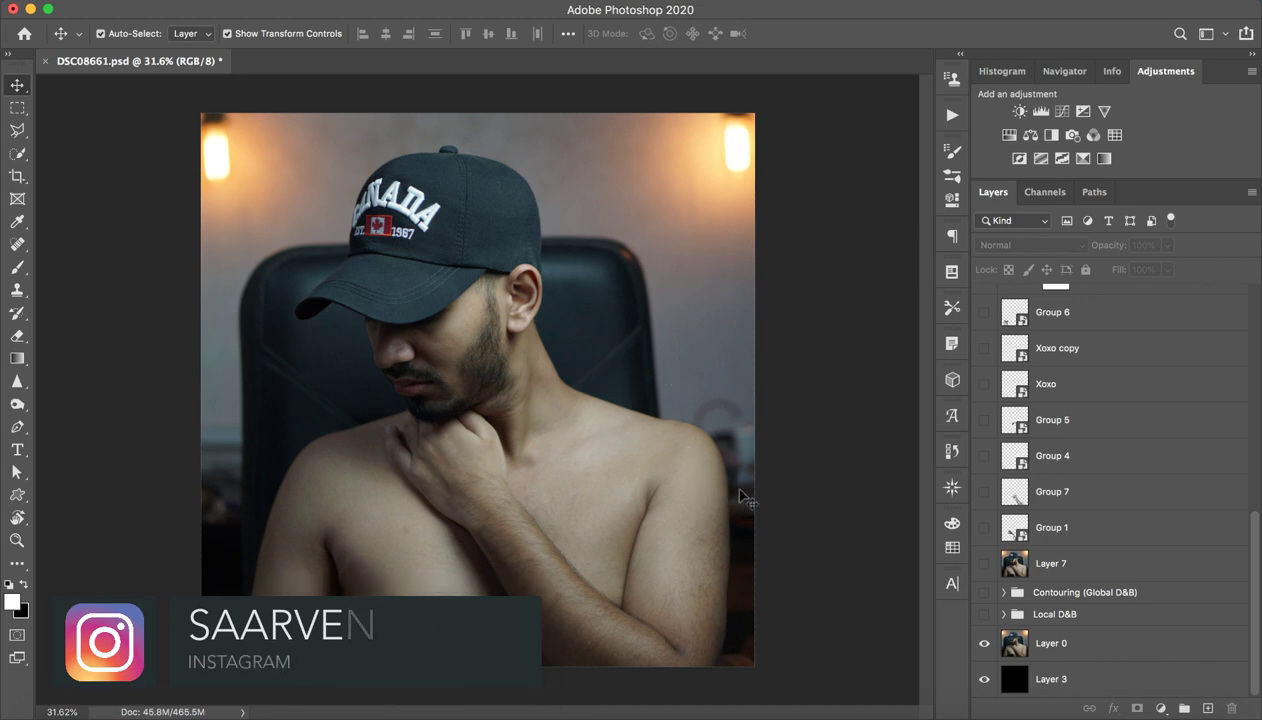
left_click(1020, 614)
left_click(983, 614)
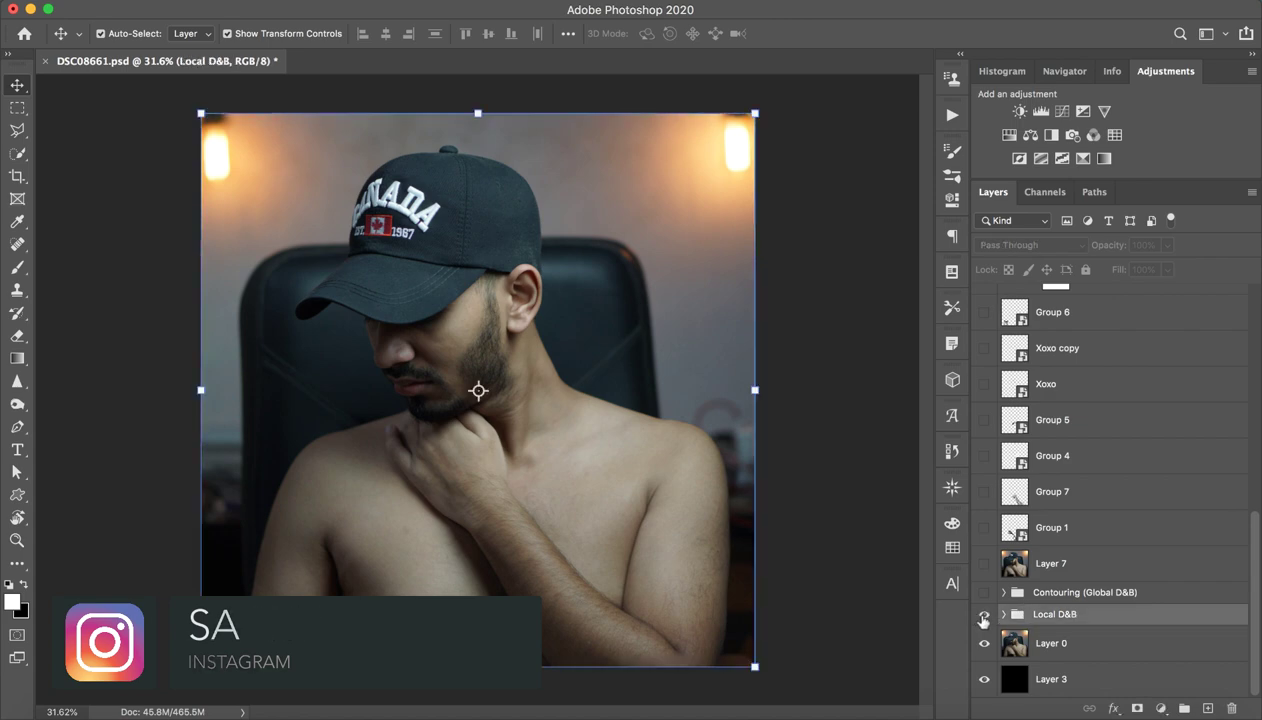
left_click(885, 617)
Compare the face and neck up close with and without the Local D&B group, leaving the group visible
key("z")
mouse_move(530, 312)
left_mouse_down()
mouse_move(630, 308)
mouse_move(550, 318)
left_mouse_up()
key("v")
left_click_drag(541, 504, 546, 373)
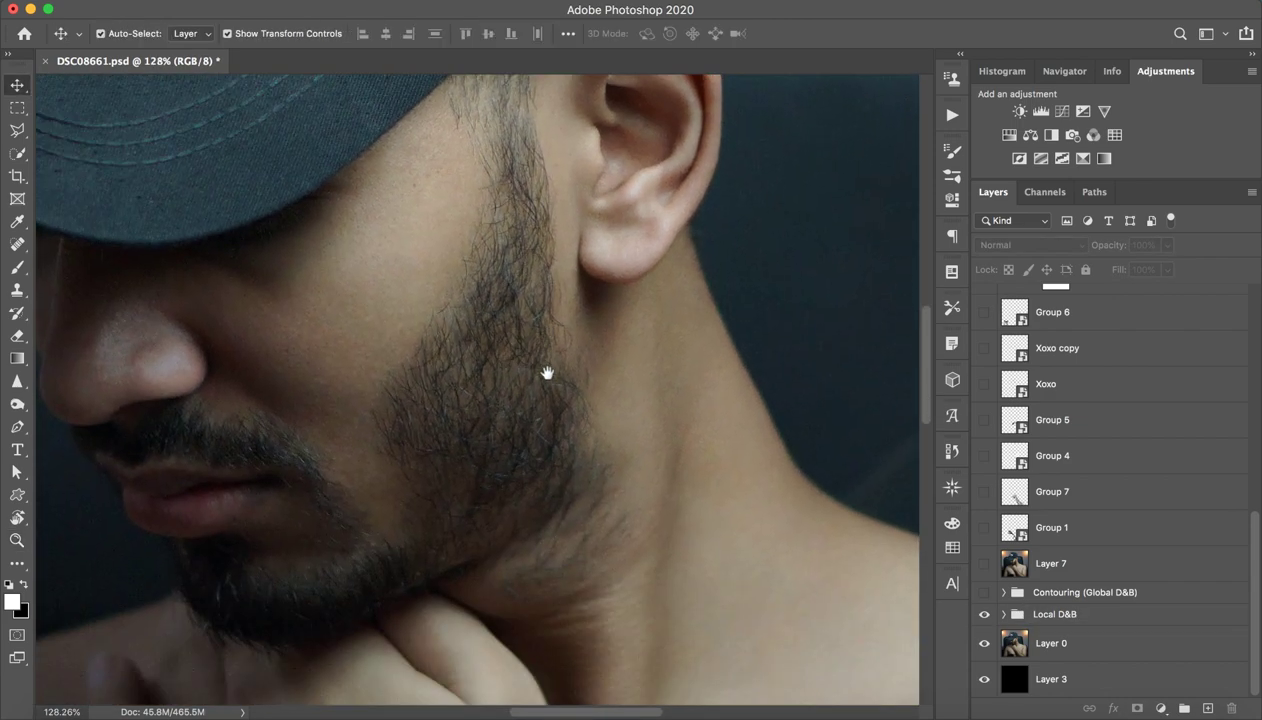
left_click(983, 614)
double_click(983, 616)
left_click(983, 616)
left_click(983, 616)
left_click(983, 616)
left_click(981, 632)
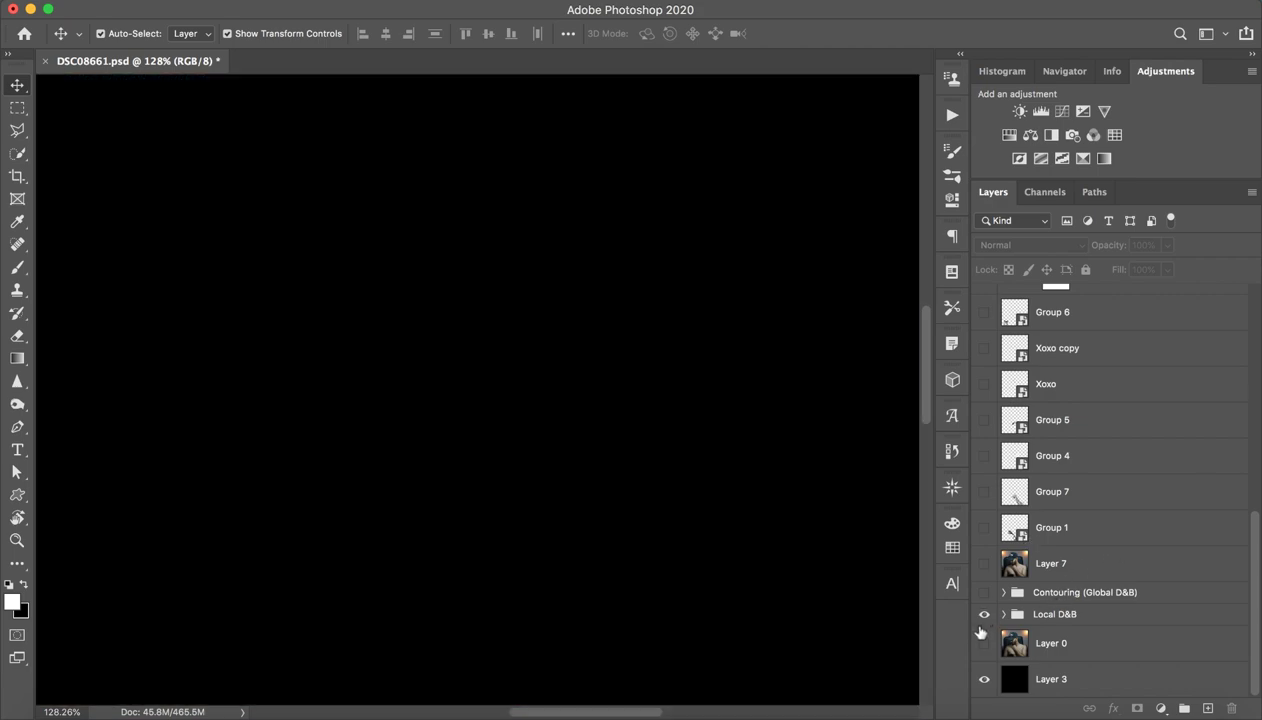
left_click(981, 634)
left_click(983, 616)
left_click(983, 616)
left_click(983, 616)
left_click(984, 616)
left_click(984, 616)
left_click(984, 616)
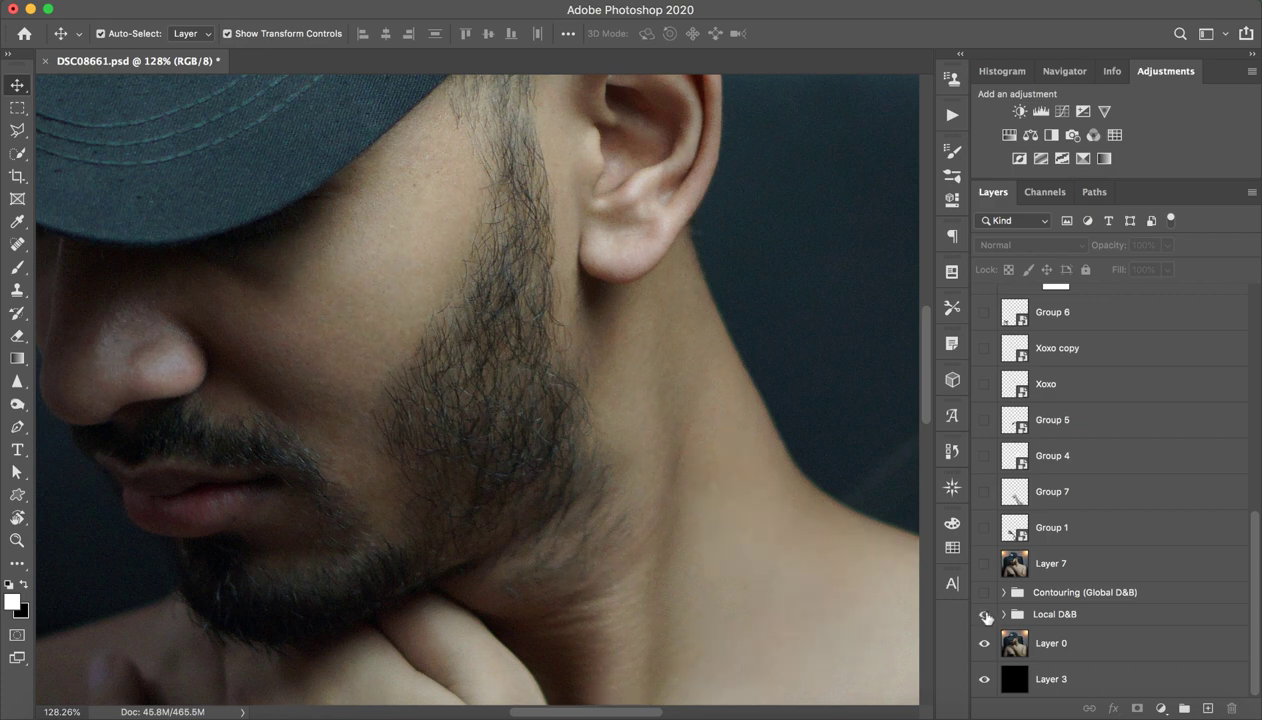
Show the Contouring (Global D&B) group and compare the face with and without it
left_click(1012, 594)
left_click(985, 592)
left_click(985, 592)
left_click(984, 592)
left_click(984, 592)
left_click(984, 592)
left_click(984, 592)
left_click(984, 592)
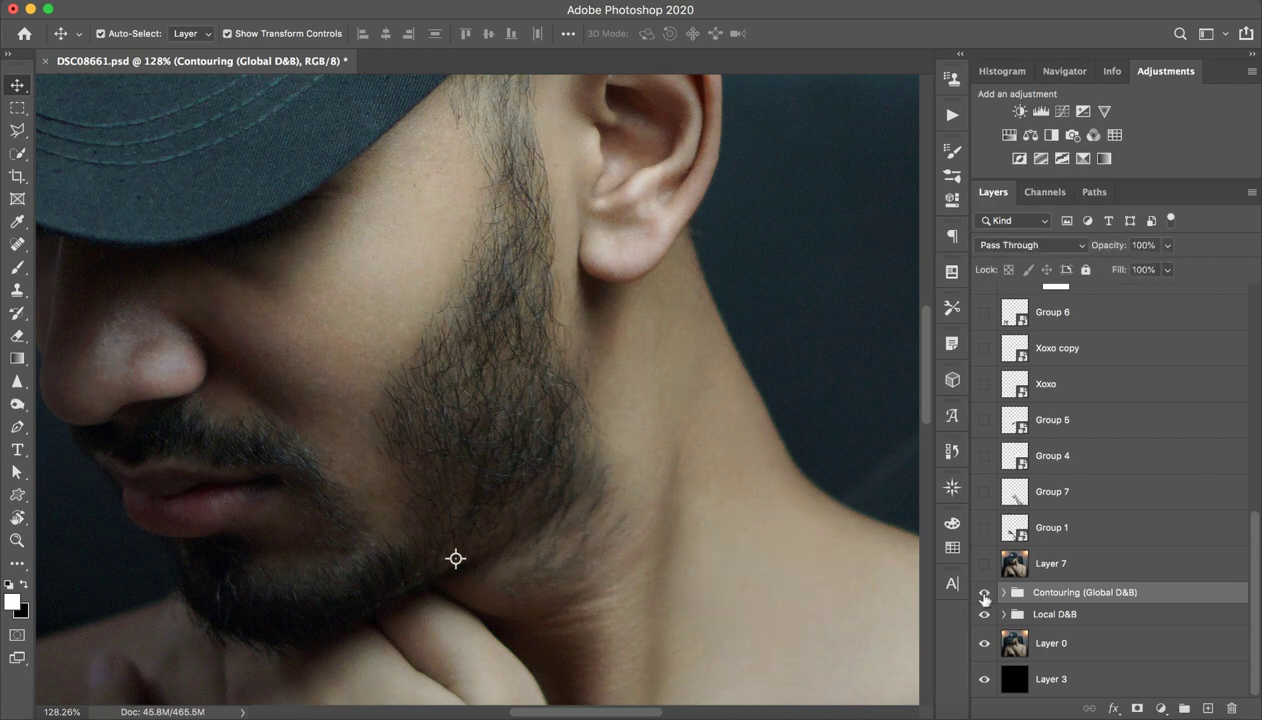
Compare the whole portrait with and without the Contouring (Global D&B) group, leaving the group visible
key("z")
left_click_drag(817, 583, 681, 575)
key("super+0")
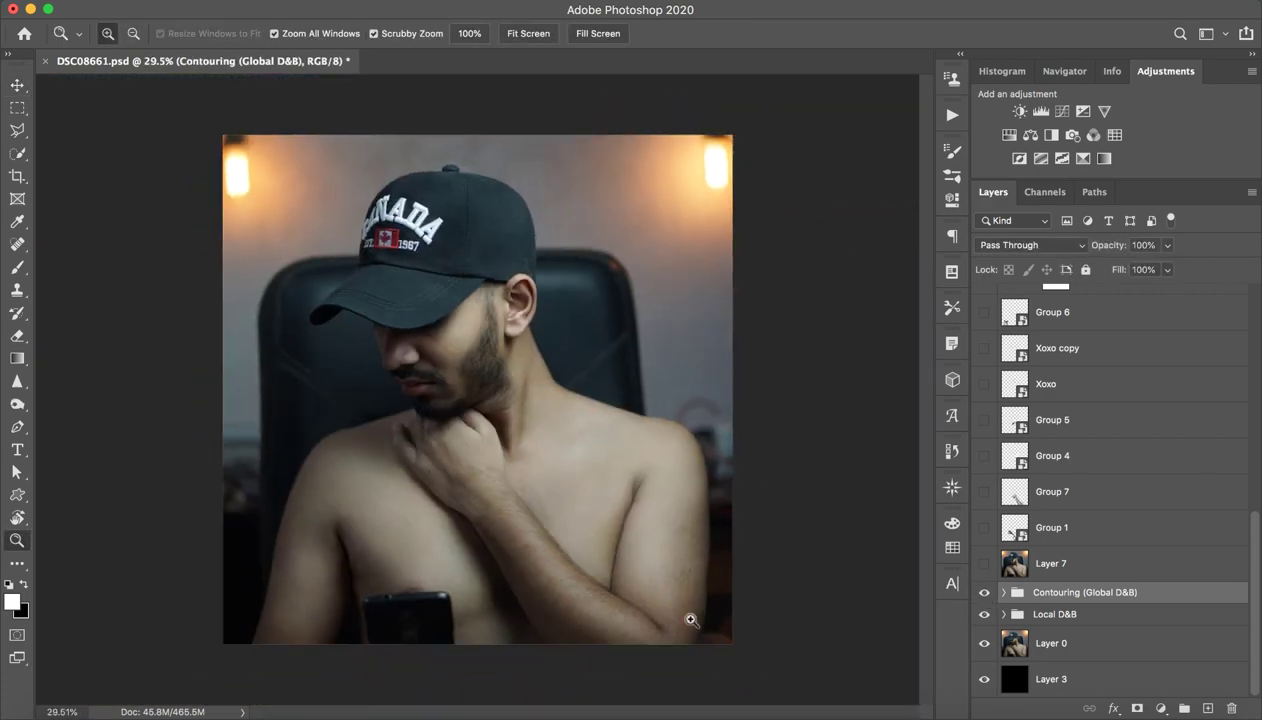
key("v")
left_click_drag(970, 592, 972, 592)
left_click(984, 592)
left_click(984, 592)
left_click(984, 592)
left_click(984, 592)
left_click(977, 592)
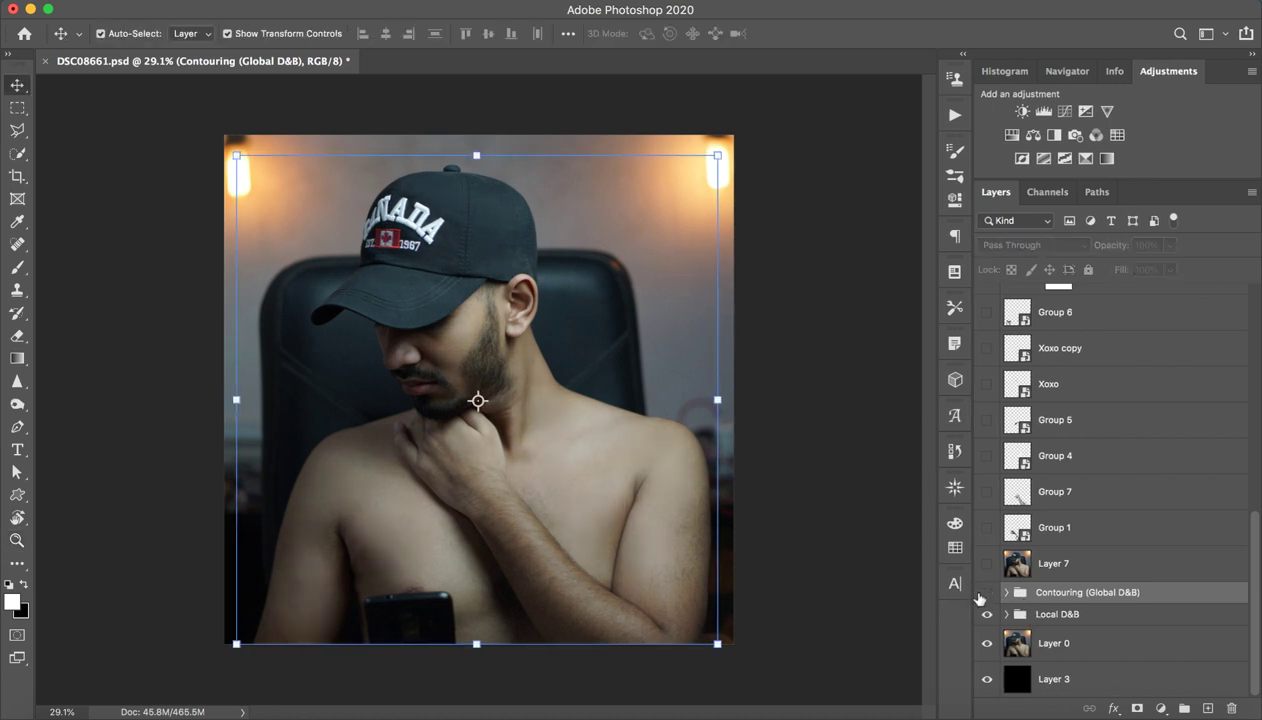
left_click(984, 592)
Show Layer 7 above the two D&B groups and examine the skin up close
left_click(1068, 568)
left_click(986, 565)
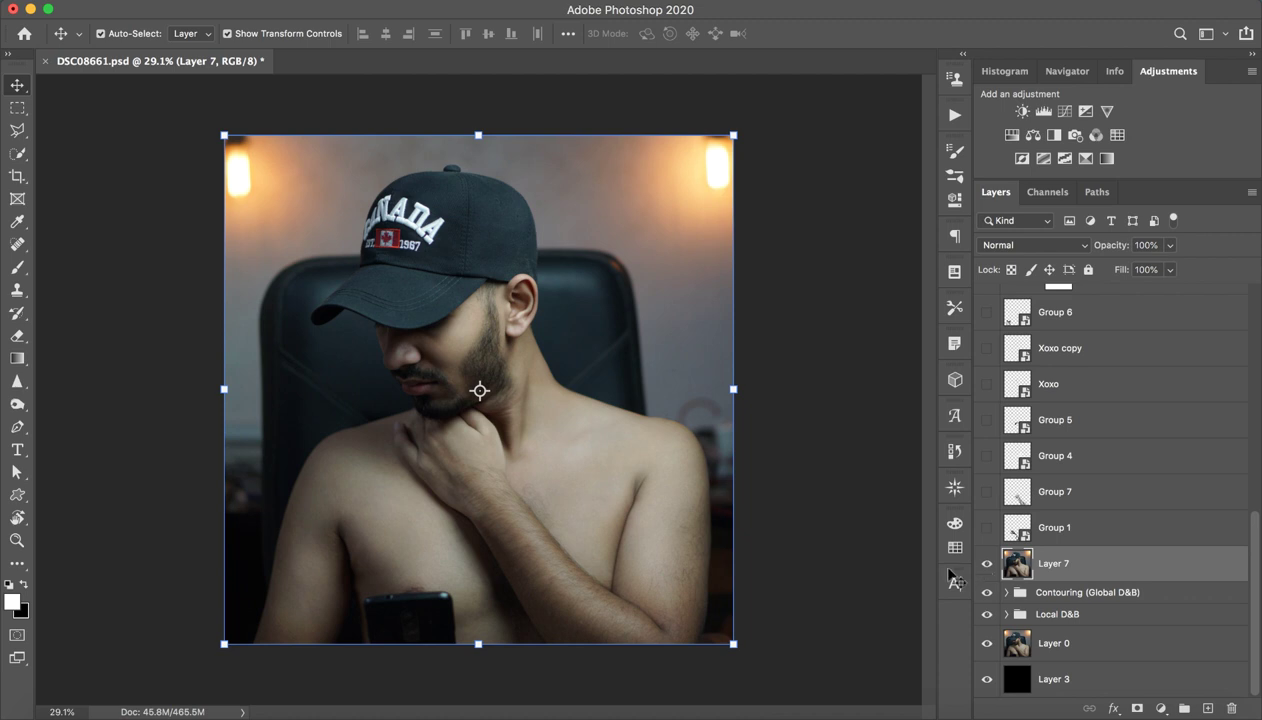
key("super+alt+a")
key("z")
left_click_drag(486, 374, 524, 541)
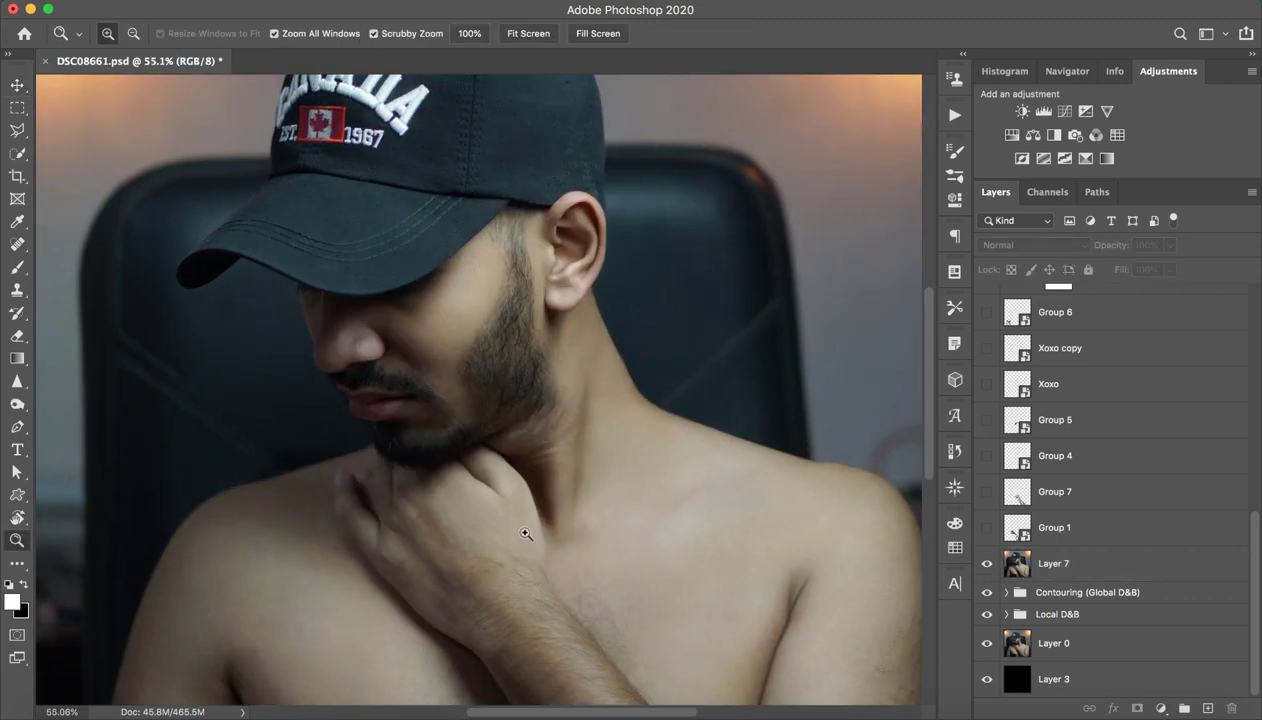
key("super+0")
key("v")
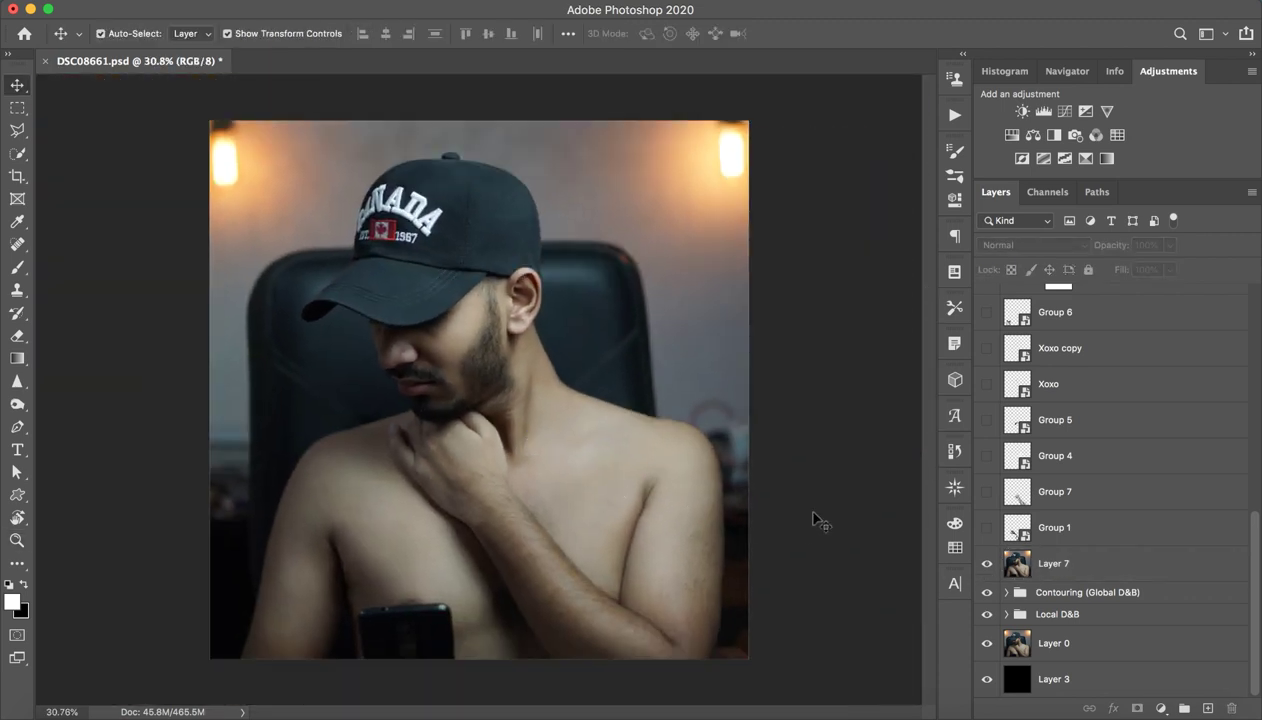
Expand the Local D&B group and inspect the Local Dodge layer's curve settings
left_click(1006, 614)
scroll(1082, 668, "down", 2)
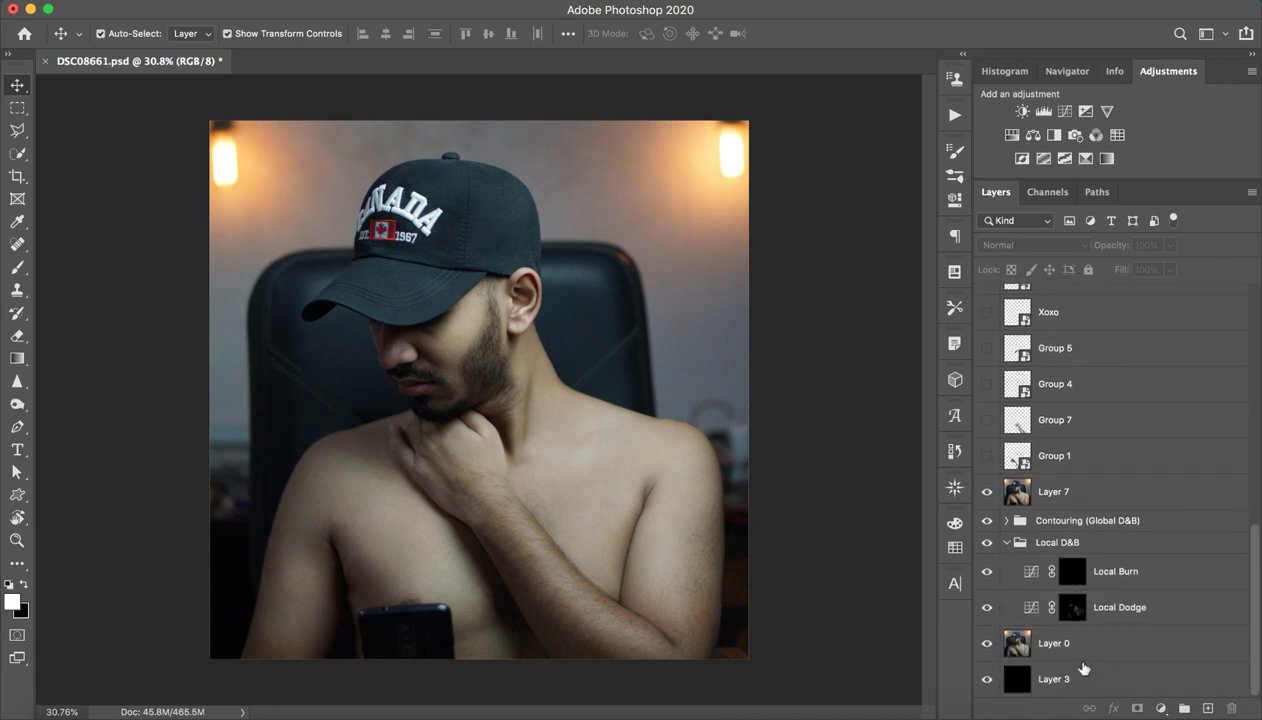
left_click(1121, 576)
left_click(1134, 609)
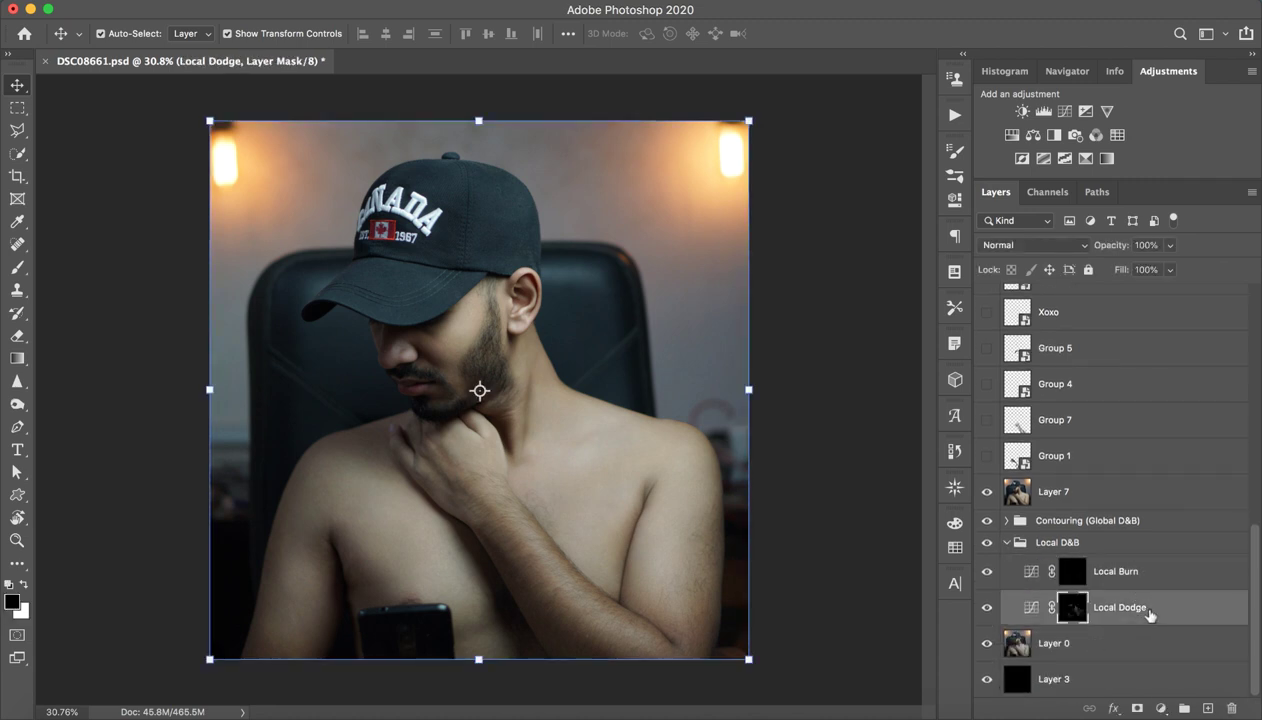
double_click(1037, 612)
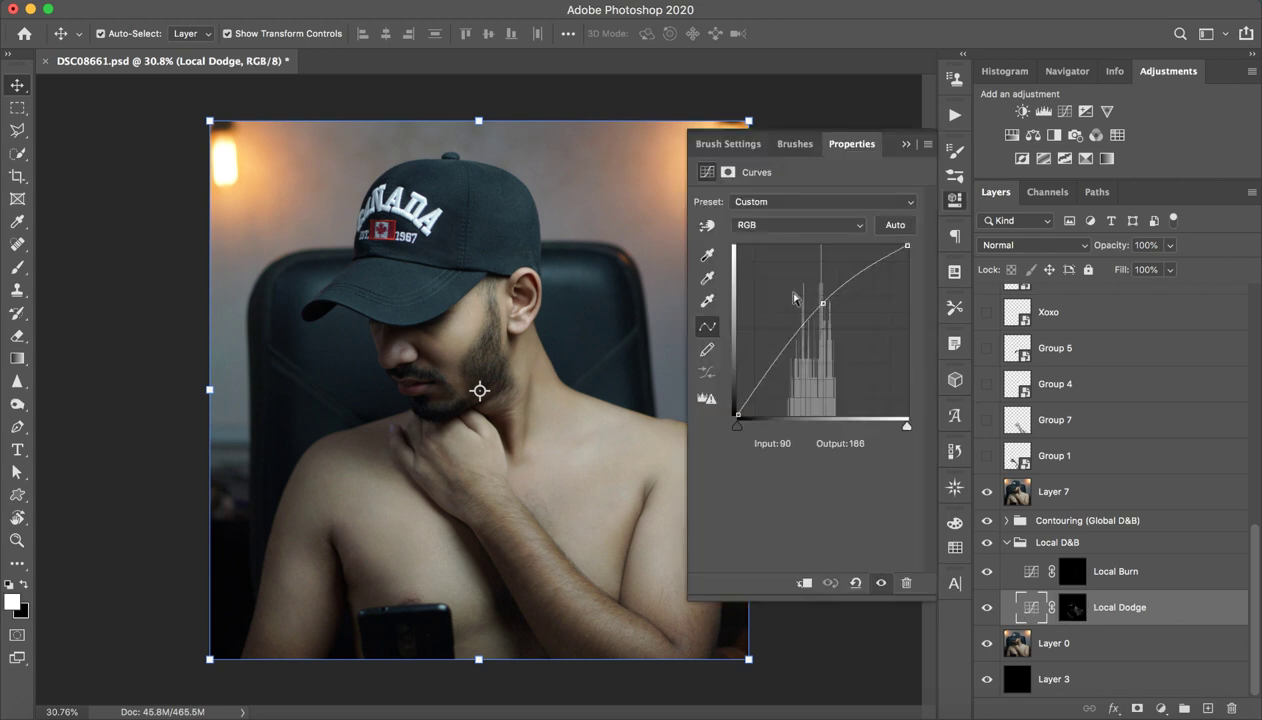
left_click(906, 144)
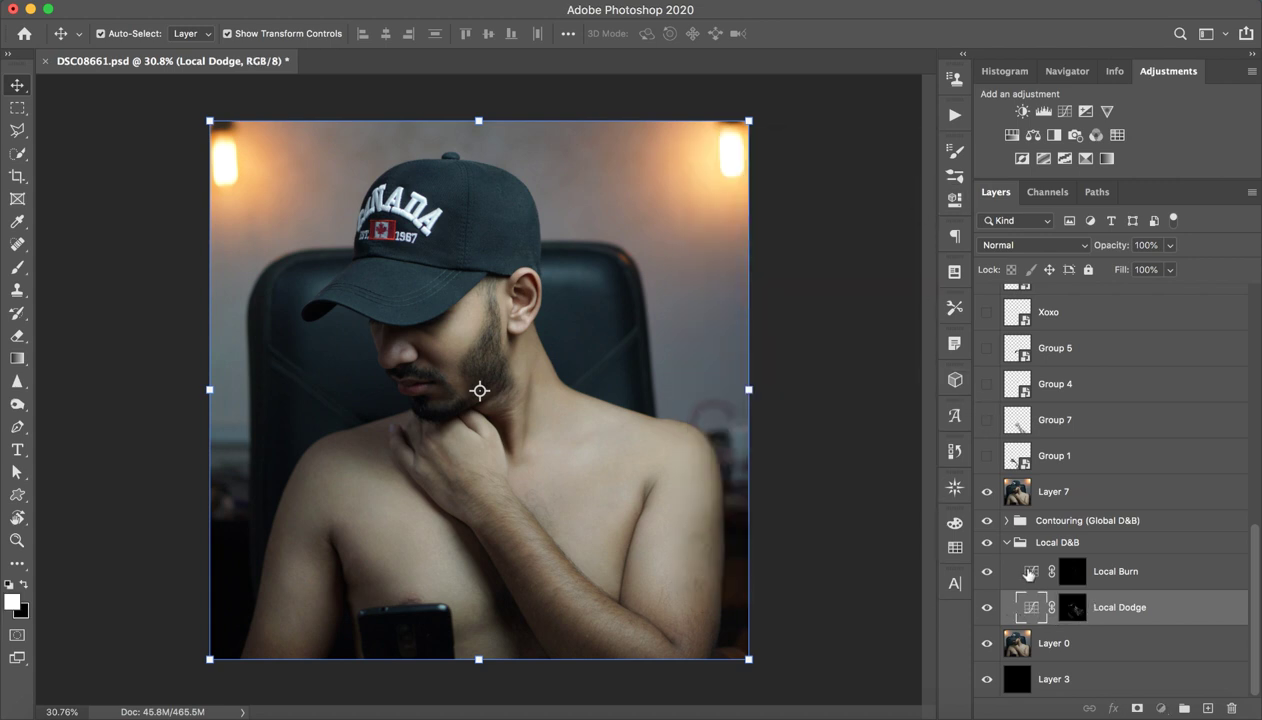
Inspect the Local Burn layer's curve settings
double_click(1030, 572)
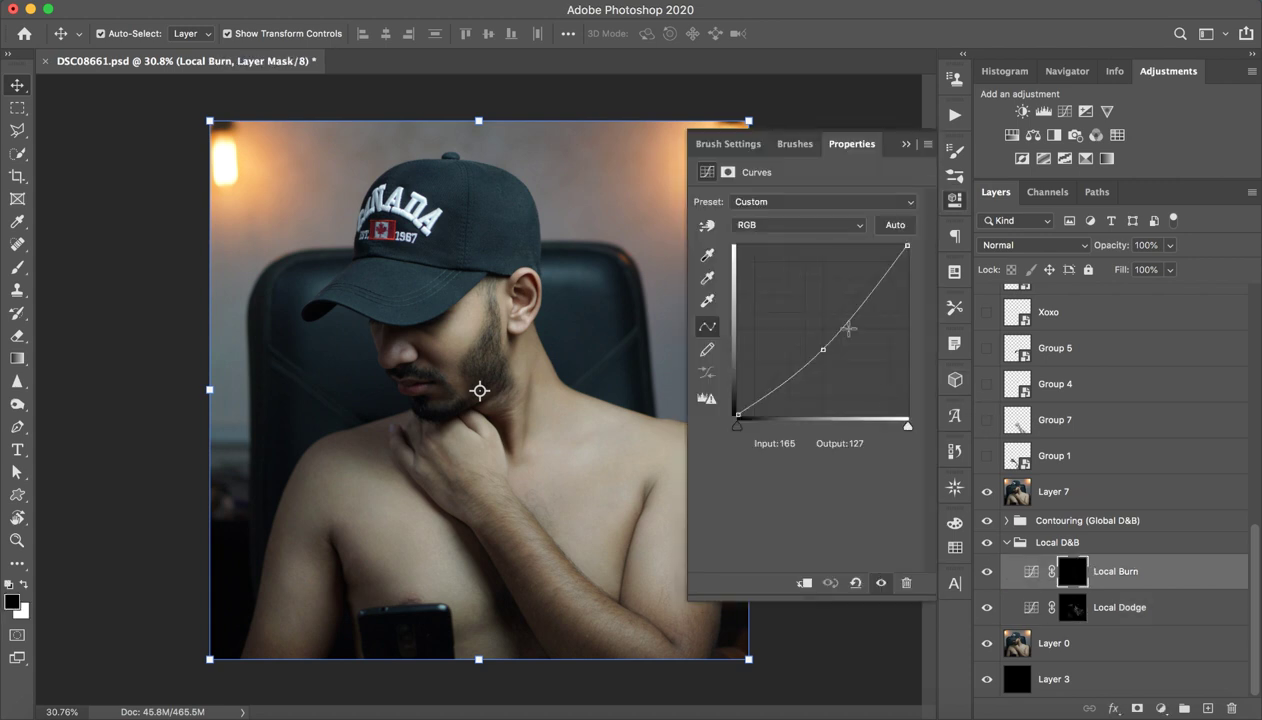
left_click(906, 144)
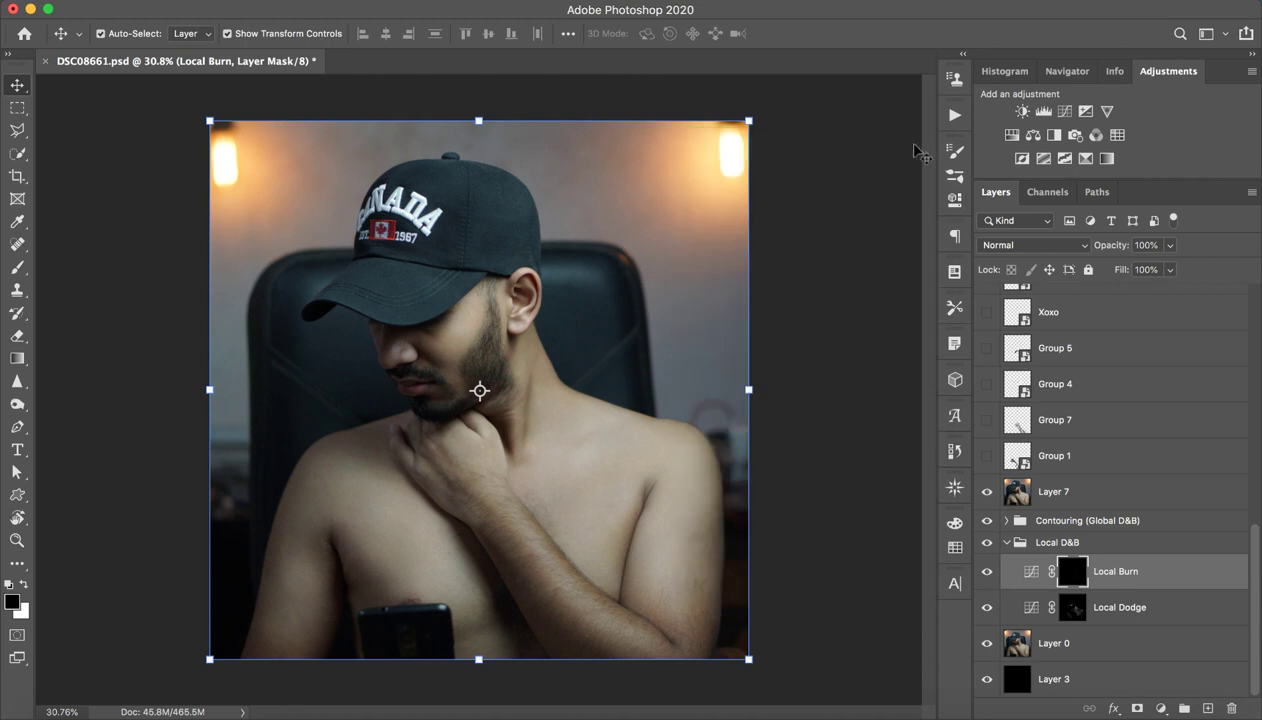
left_click(818, 478)
Try brushing on the Local Dodge mask over the cheek to brighten it in white, and undo the strokes
left_click(1054, 596)
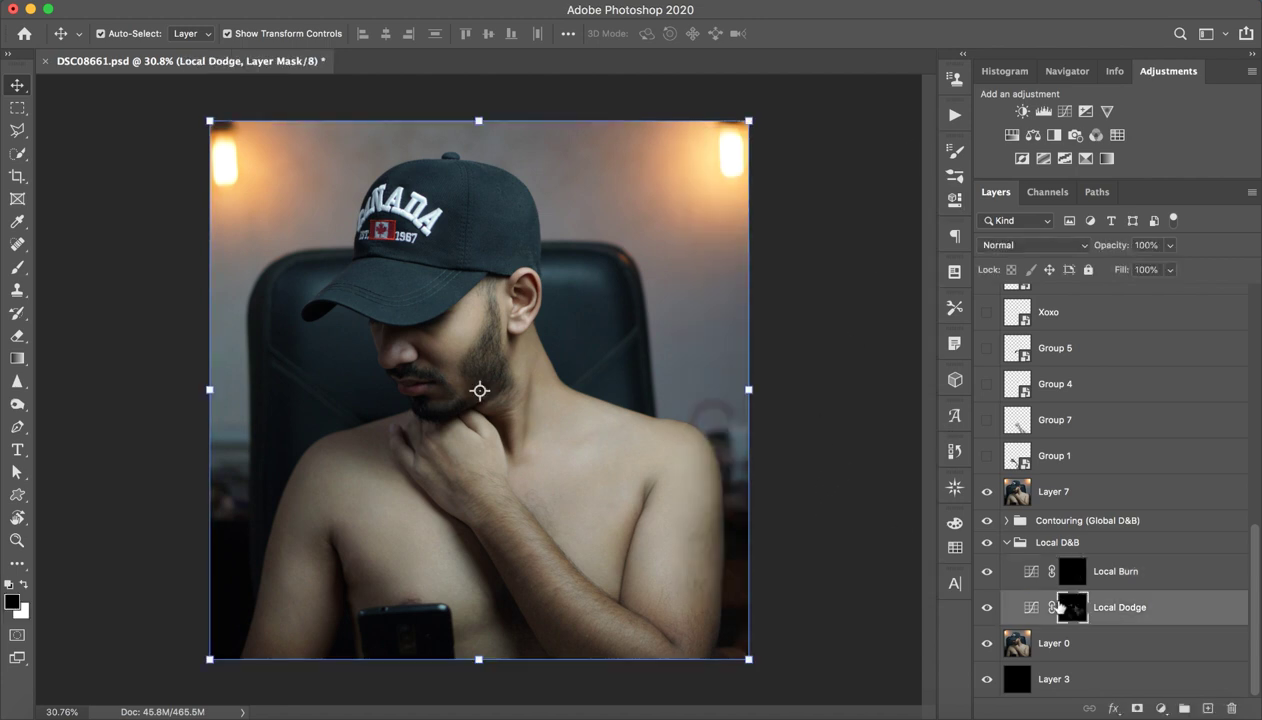
key("z")
left_click_drag(430, 314, 568, 306)
key("v")
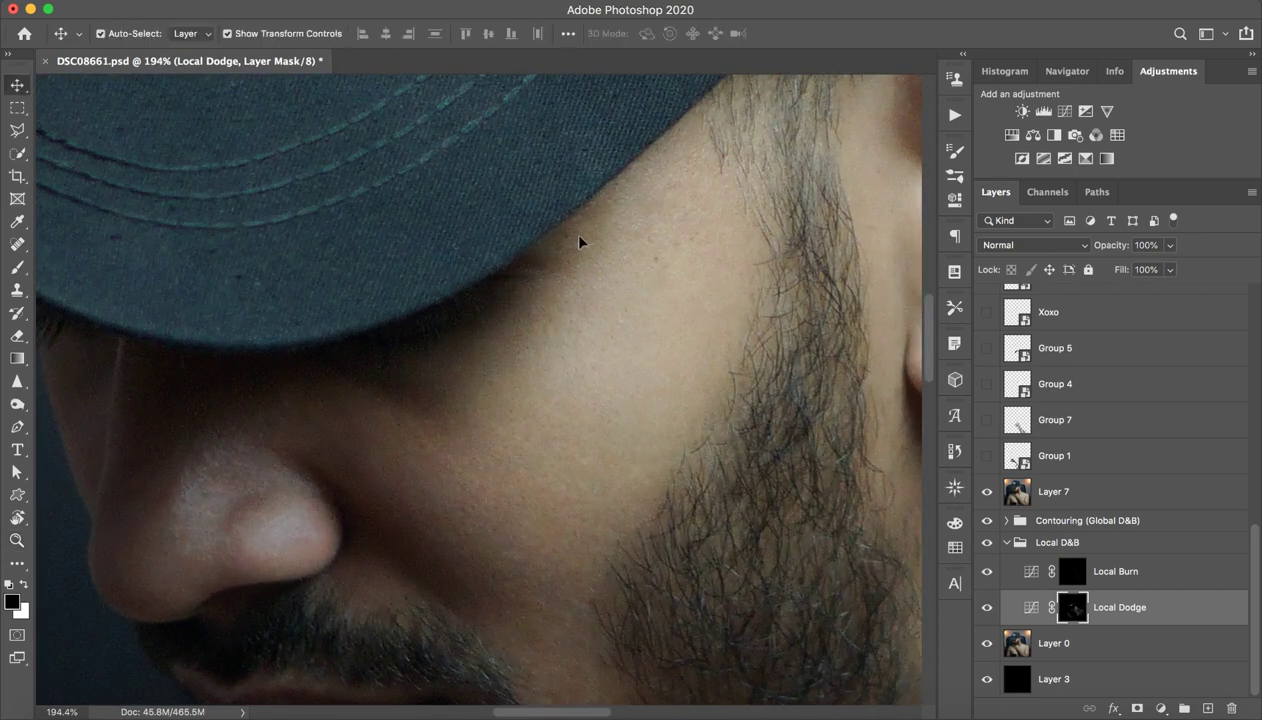
key("b")
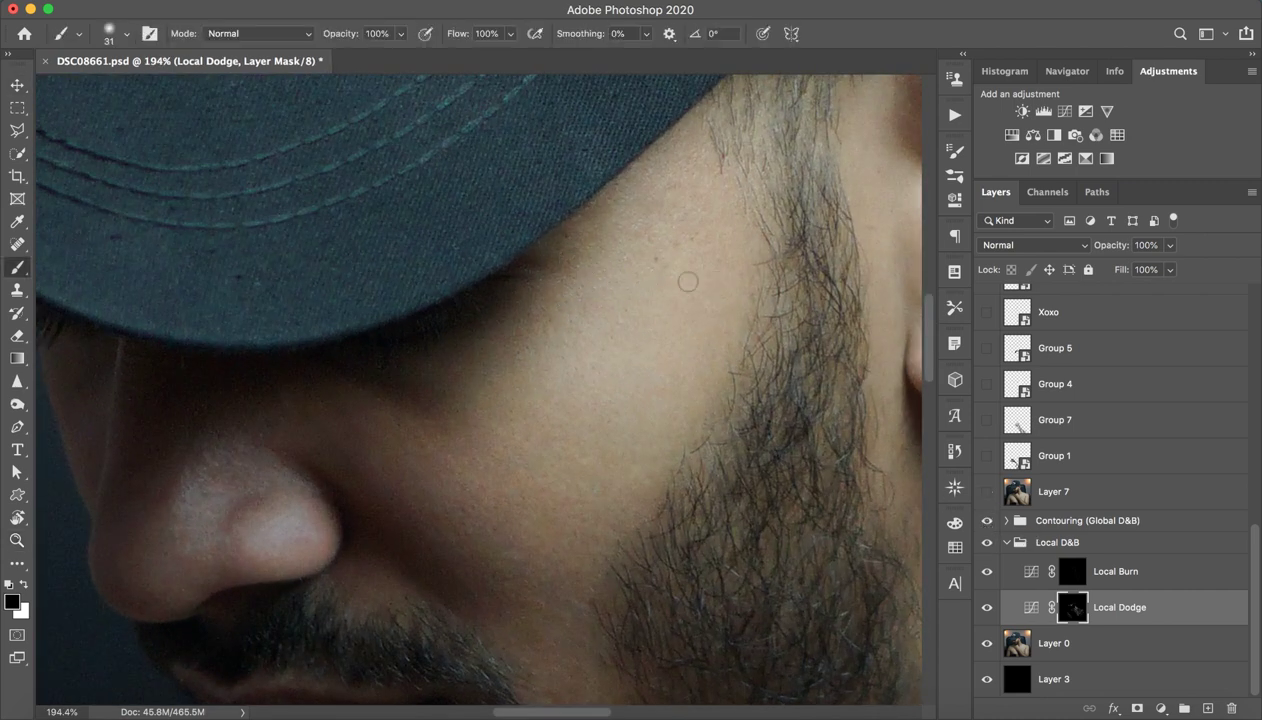
mouse_move(632, 258)
left_mouse_down()
mouse_move(604, 233)
mouse_move(575, 283)
mouse_move(635, 235)
mouse_move(622, 303)
mouse_move(559, 367)
mouse_move(620, 388)
left_mouse_up()
key("x")
key("super+z")
key("super+z")
key("super+z")
key("super+z")
key("super+z")
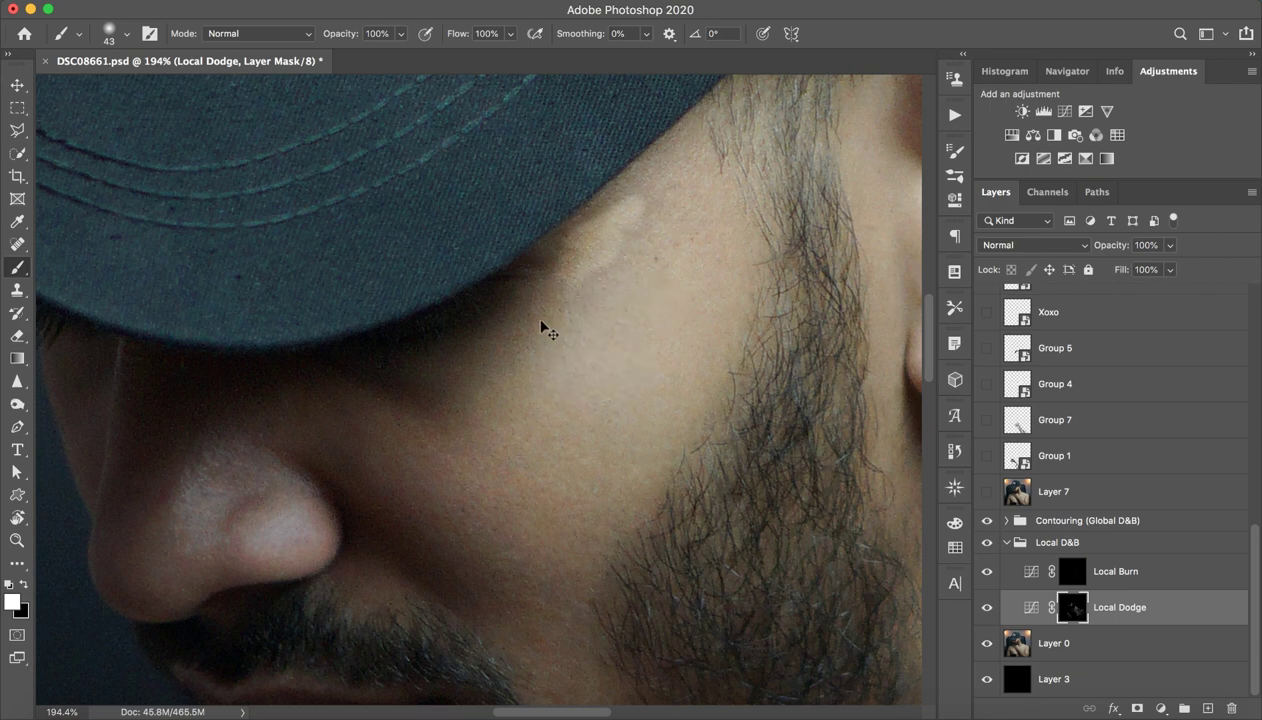
mouse_move(712, 228)
left_mouse_down()
mouse_move(670, 278)
mouse_move(663, 268)
left_mouse_up()
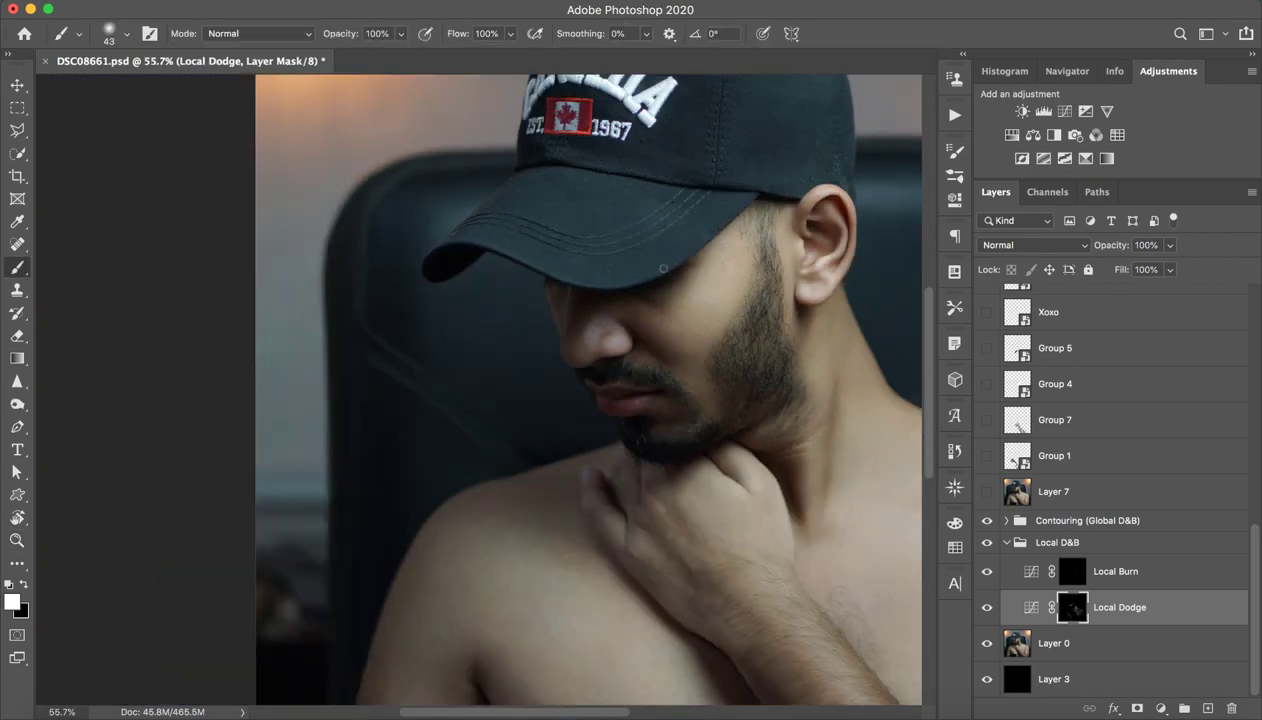
Collapse the Local D&B group and make Layer 7 visible again
left_click(1000, 542)
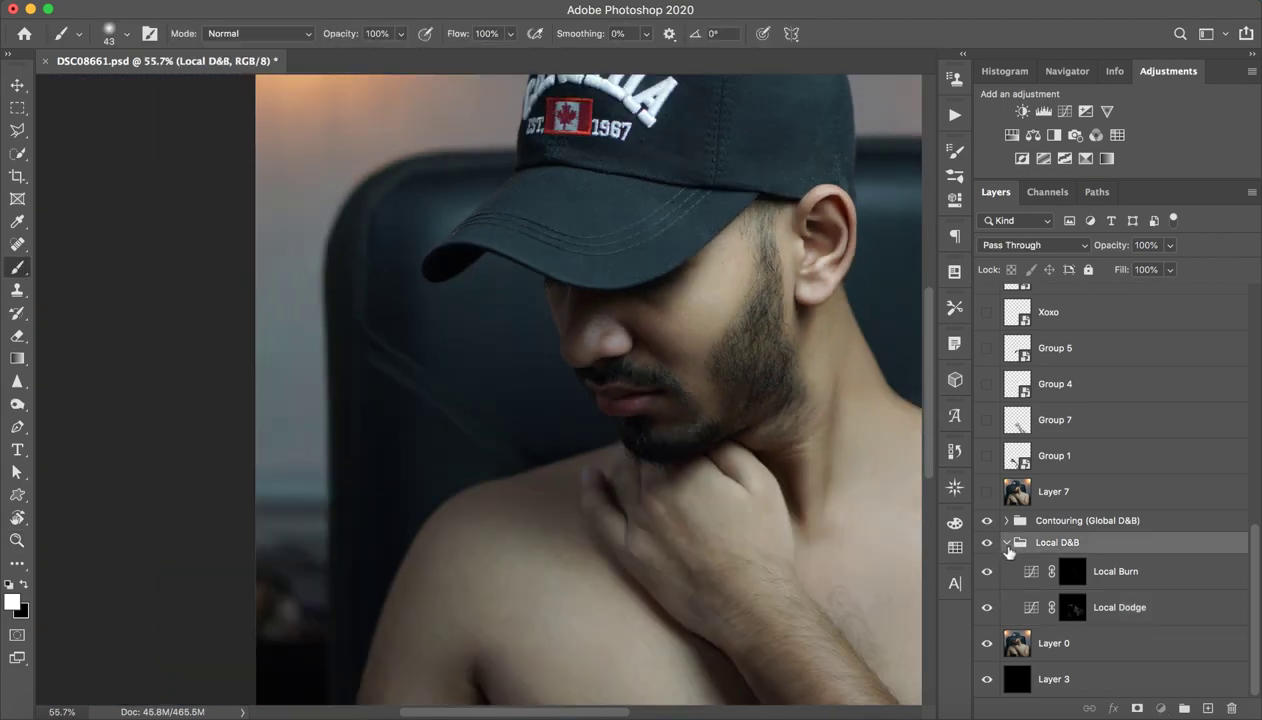
left_click(1006, 542)
left_click(1090, 558)
left_click(987, 563)
key("z")
left_click_drag(686, 442, 665, 529)
left_click_drag(562, 510, 572, 499)
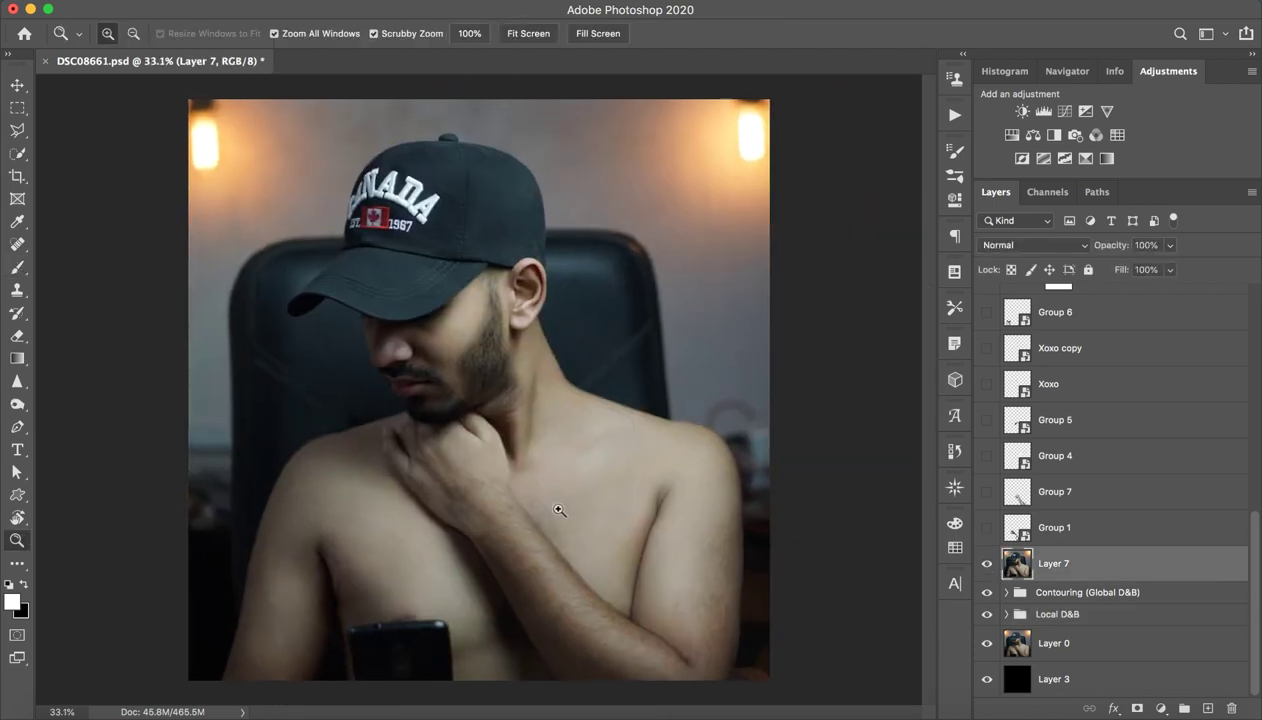
key("b")
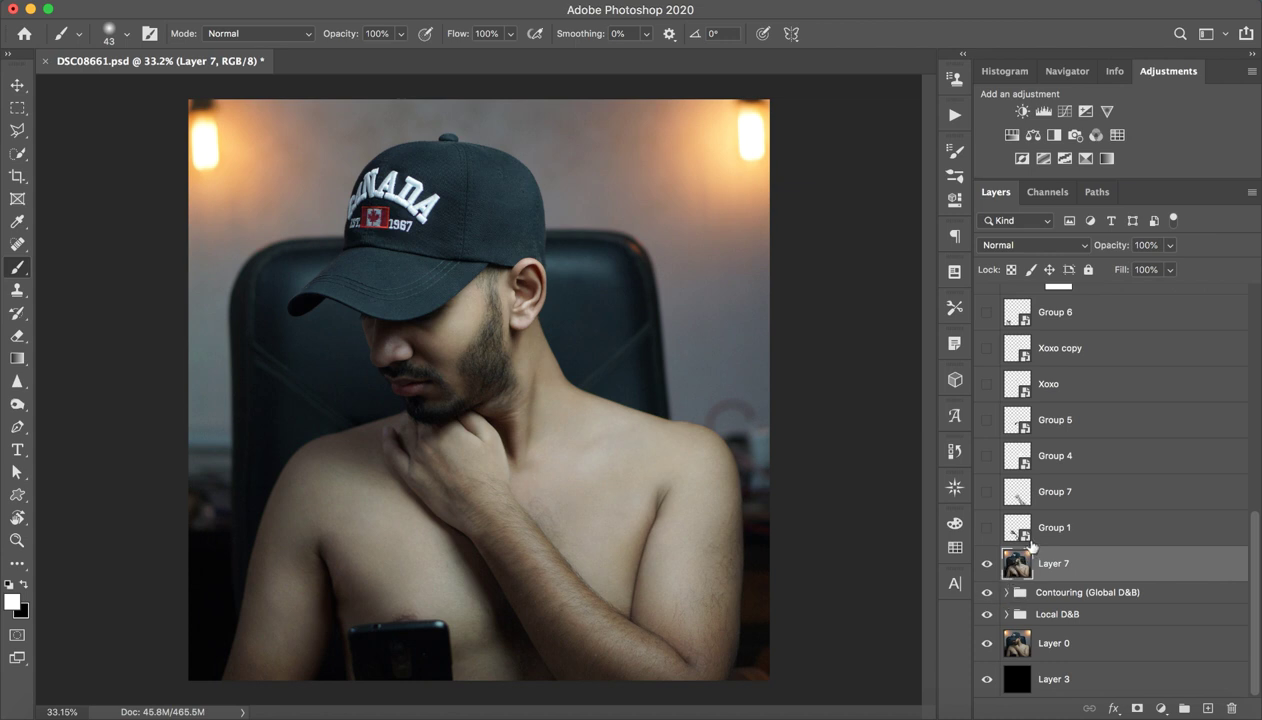
Show the Group 1 wing tattoo on the chest and examine it up close around the hand and forearm
left_click(1092, 529)
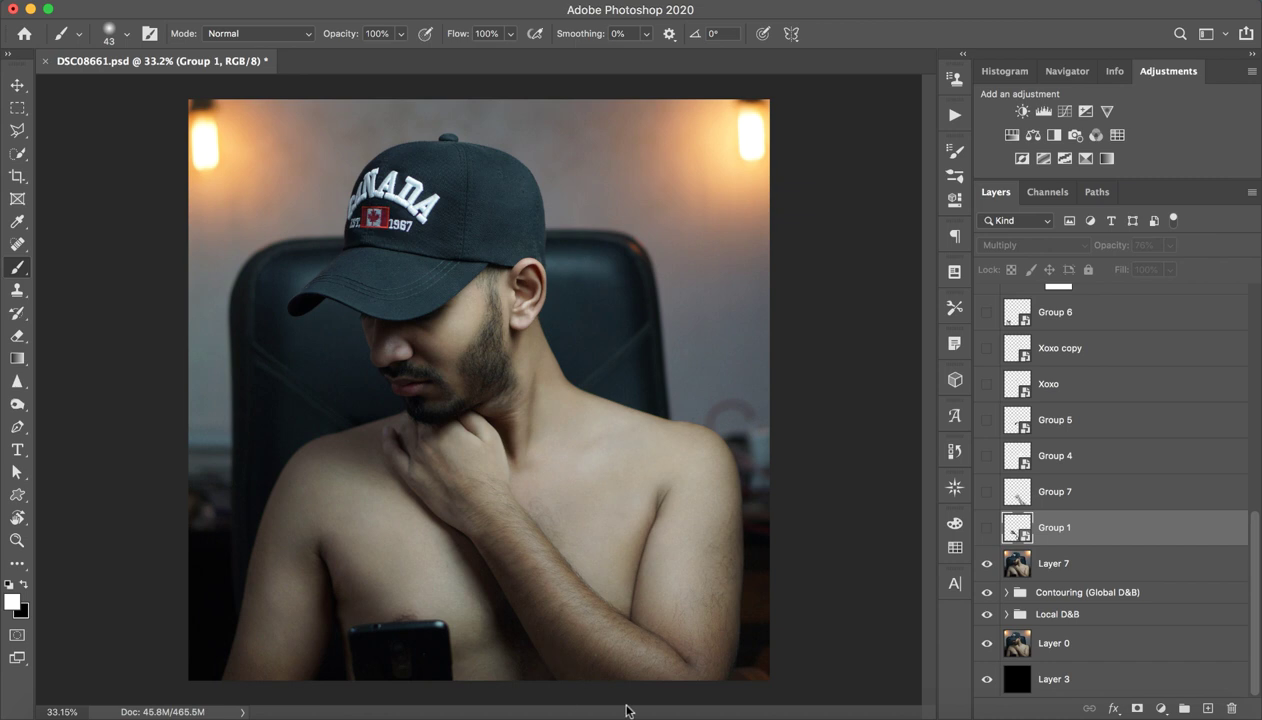
left_click(988, 528)
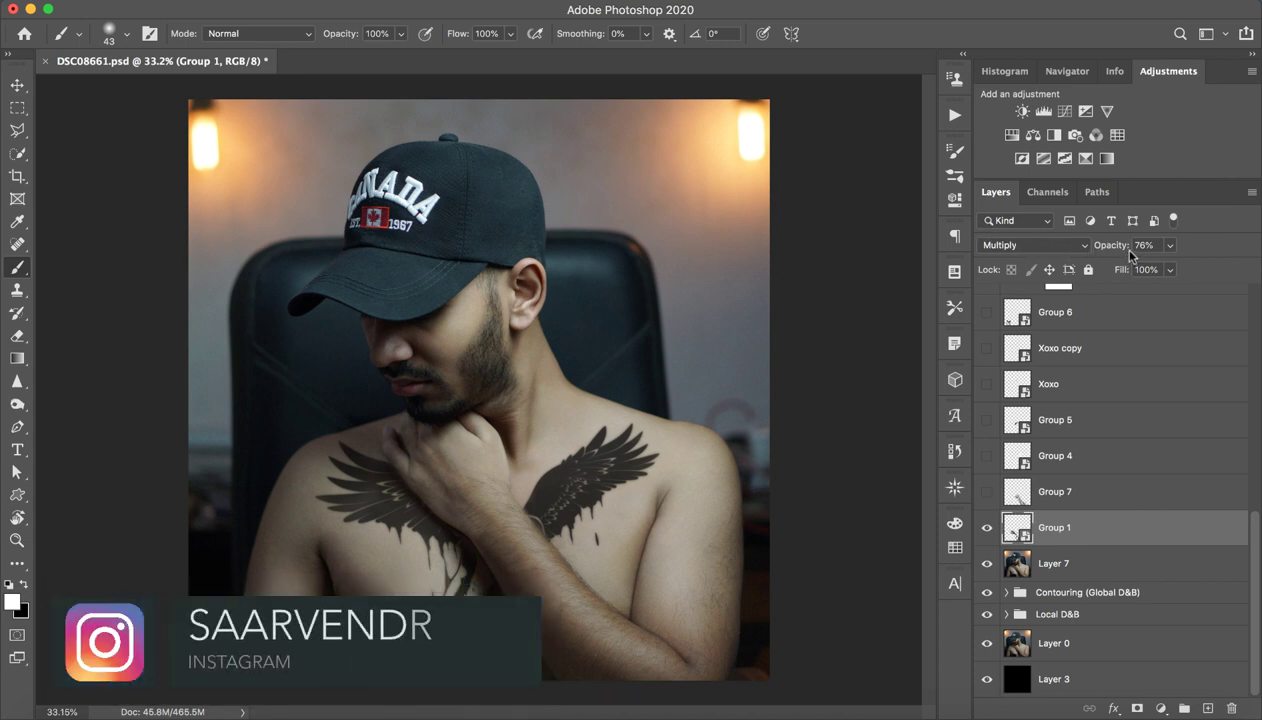
key("z")
mouse_move(436, 494)
left_mouse_down()
mouse_move(569, 536)
mouse_move(552, 501)
mouse_move(282, 268)
left_mouse_up()
key("b")
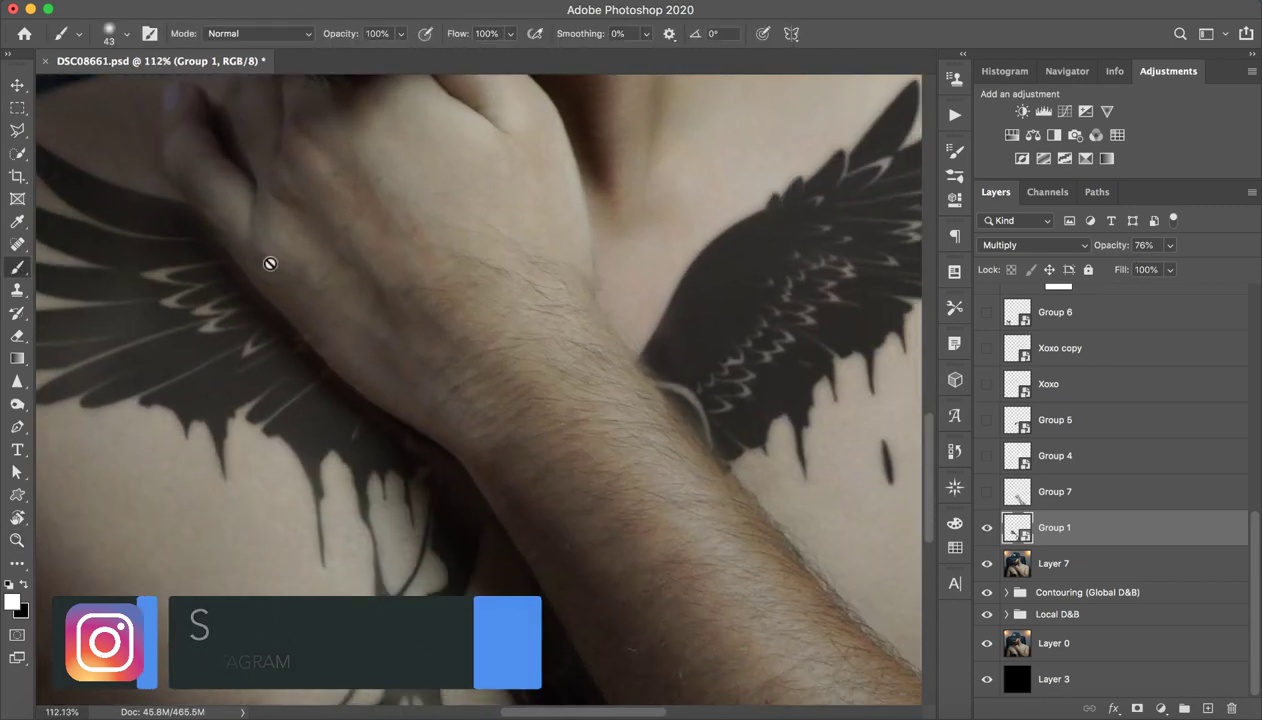
left_click_drag(649, 598, 501, 338)
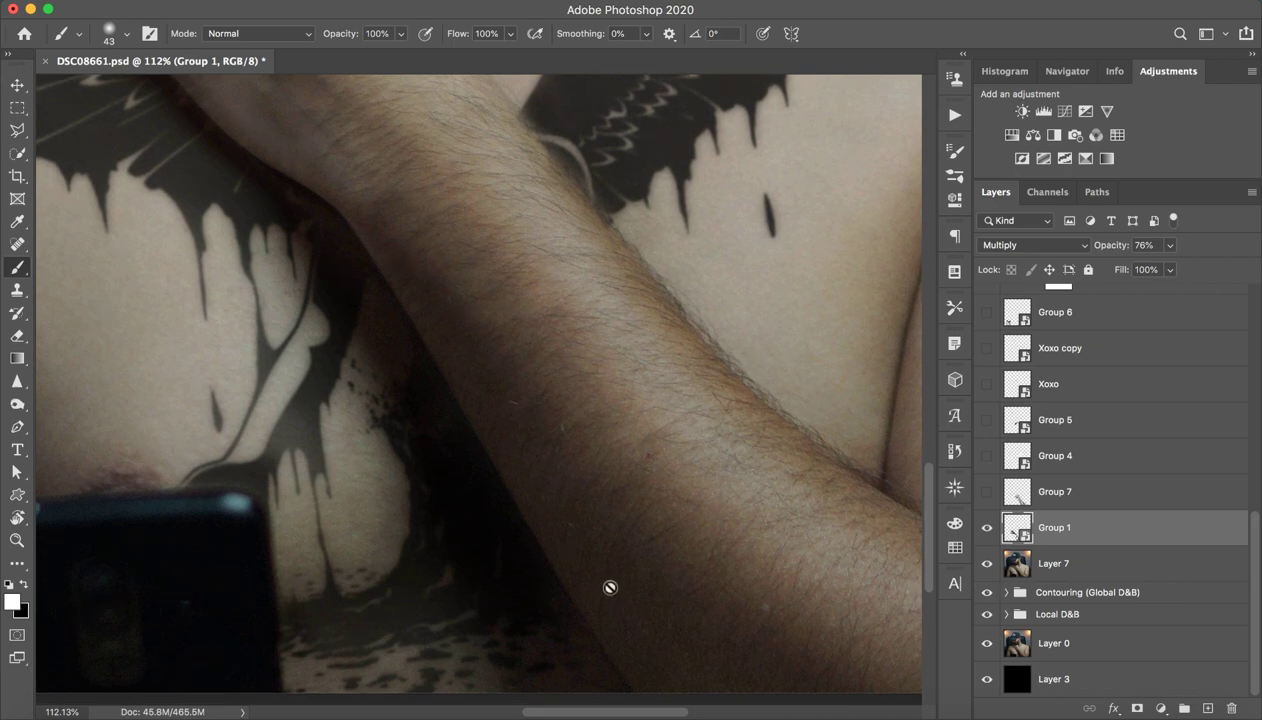
Show the Group 7 sleeve tattoo on the forearm and check its blend mode, keeping Color Burn
left_click(15, 340)
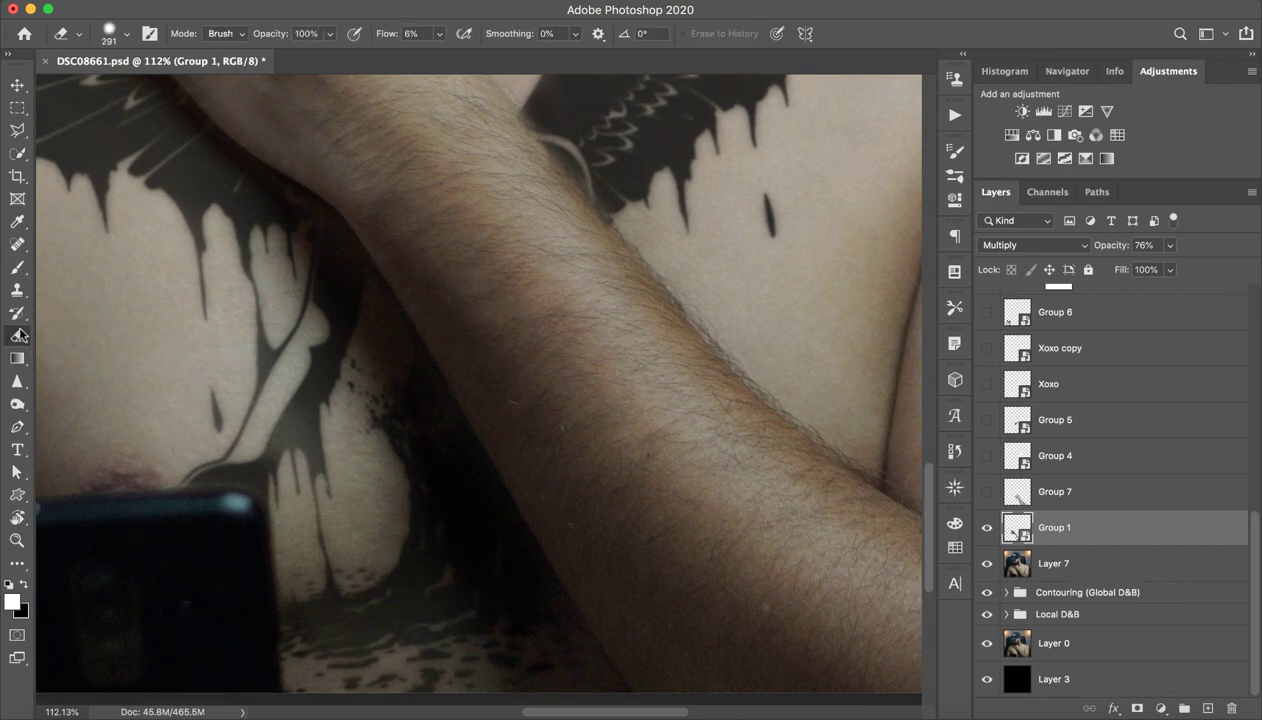
key("z")
left_click_drag(569, 326, 558, 347)
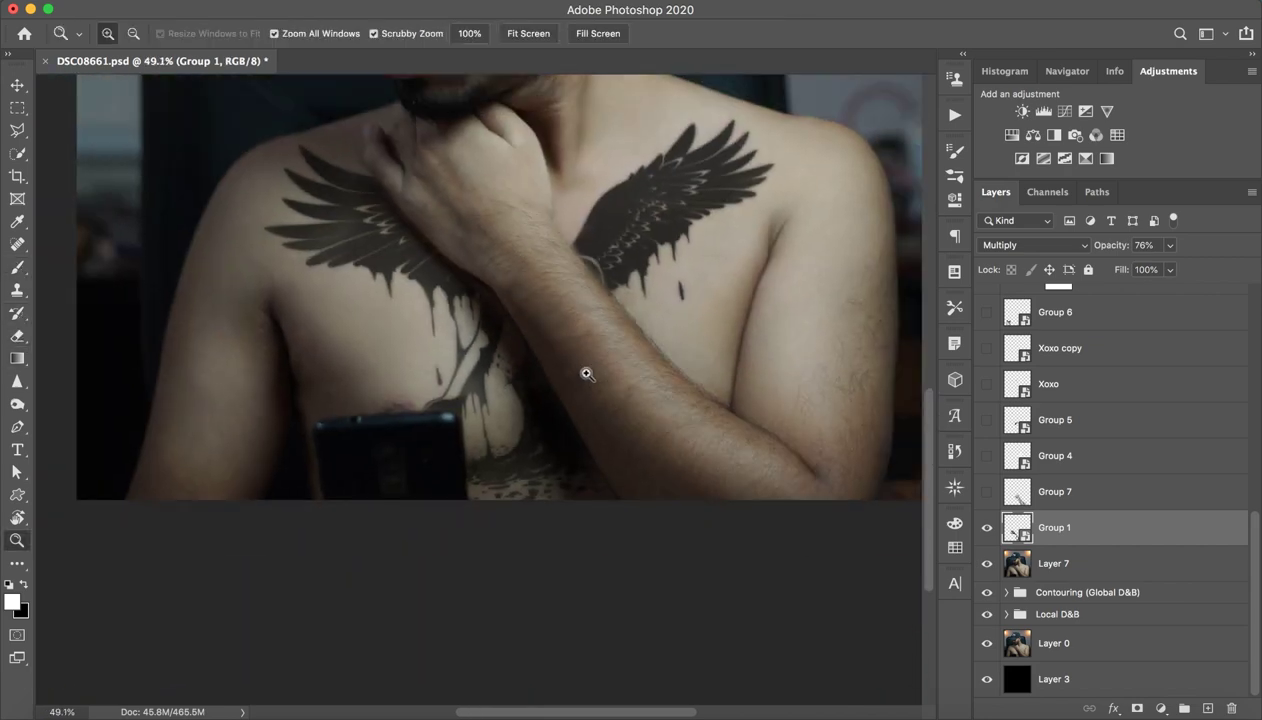
key("ctrl+0")
key("b")
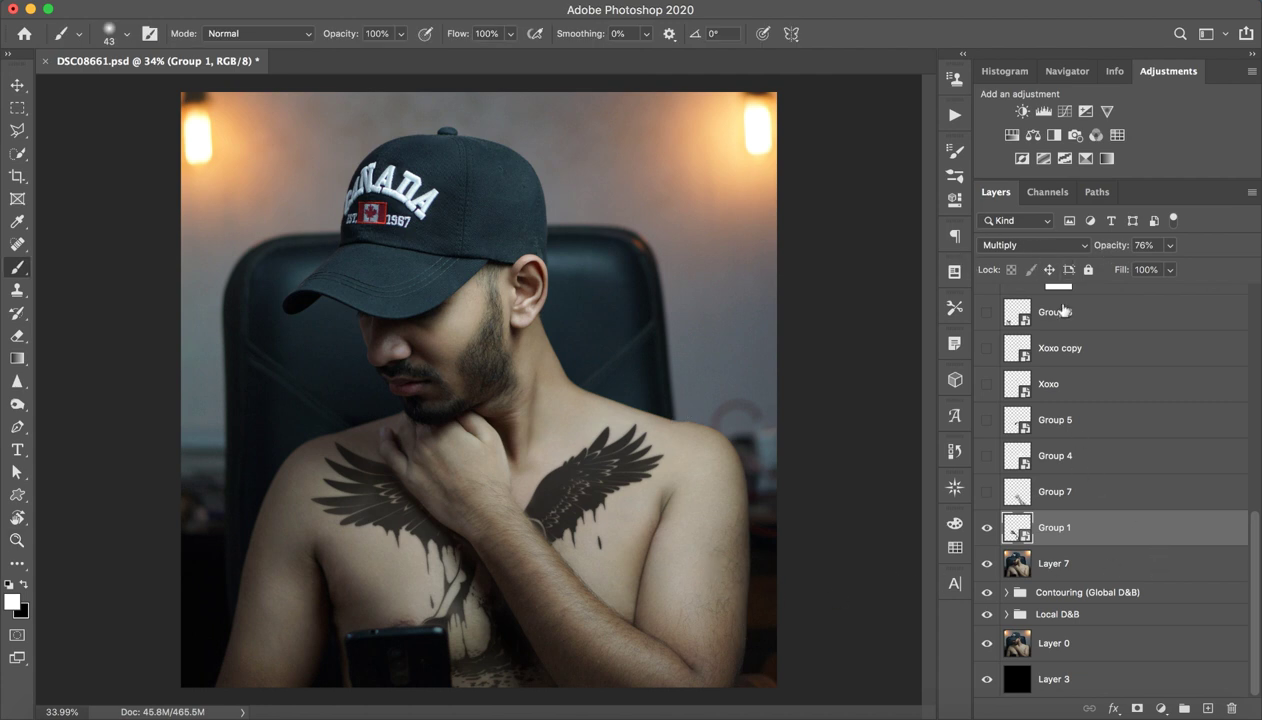
left_click(1100, 492)
left_click(987, 491)
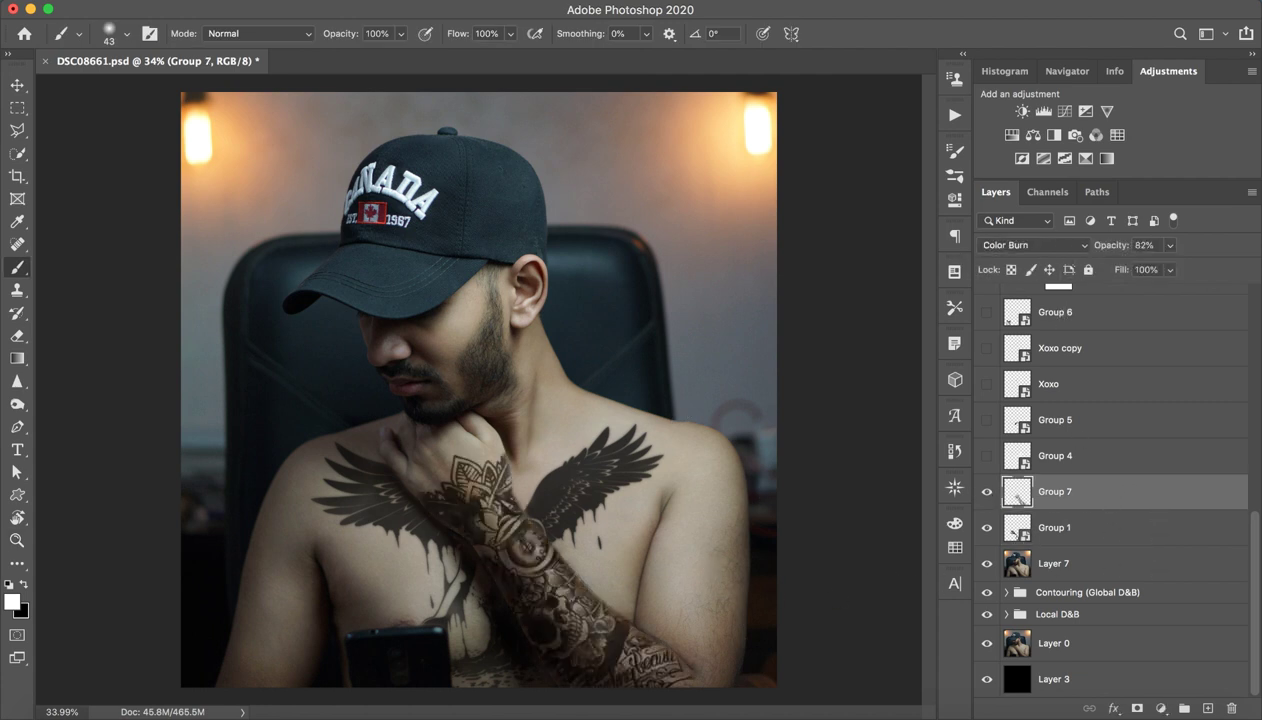
left_click(1034, 245)
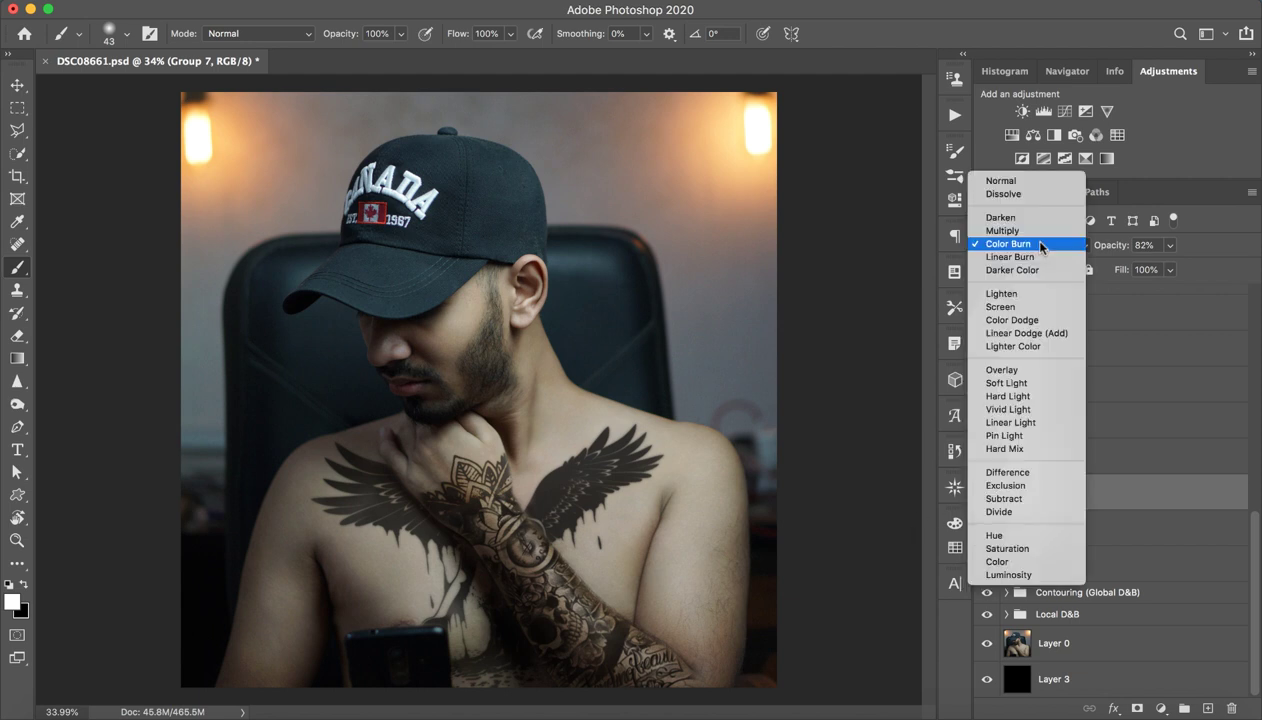
left_click(1028, 245)
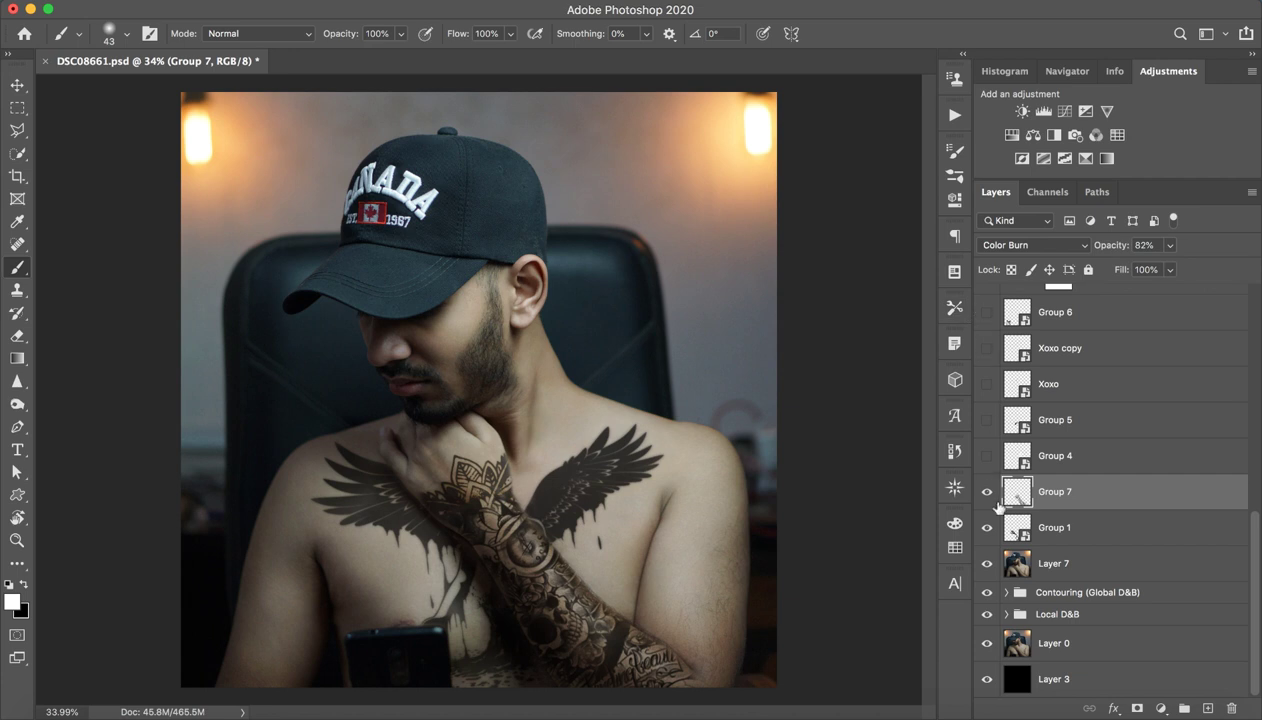
Show the Group 4 lettering tattoo on the neck and examine it up close
left_click(1075, 453)
left_click(988, 456)
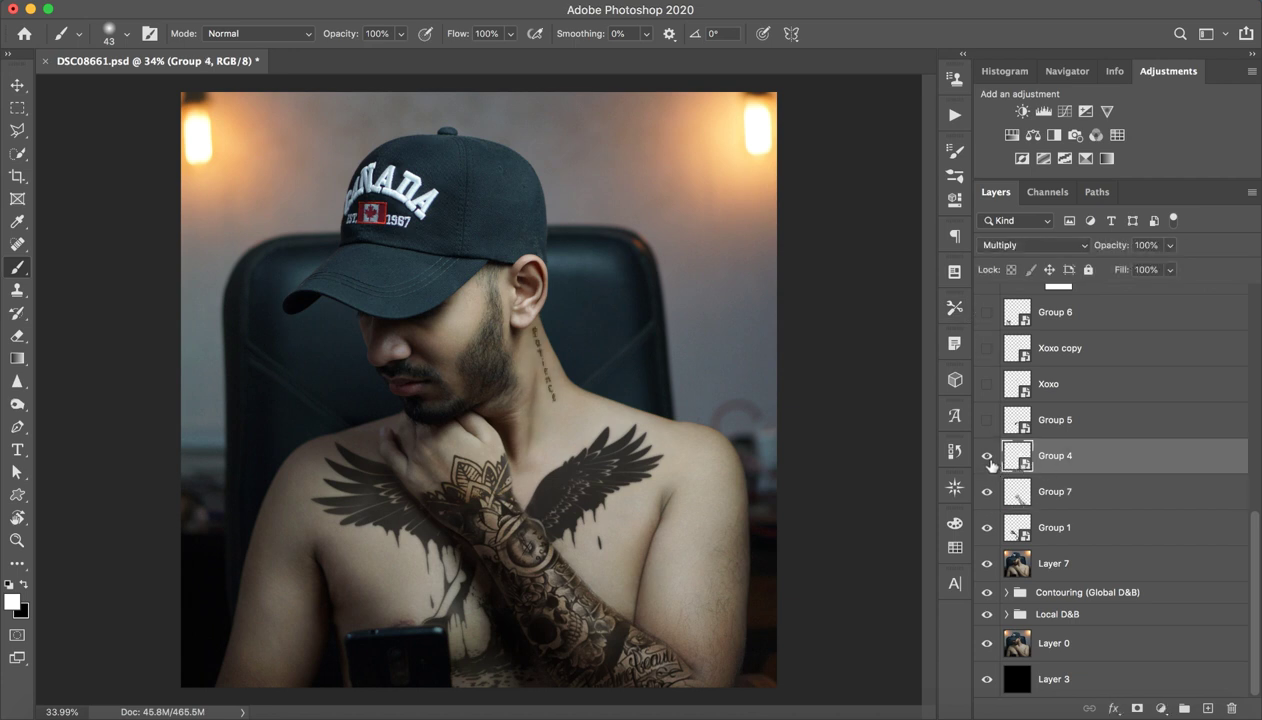
key("z")
left_click_drag(543, 360, 690, 364)
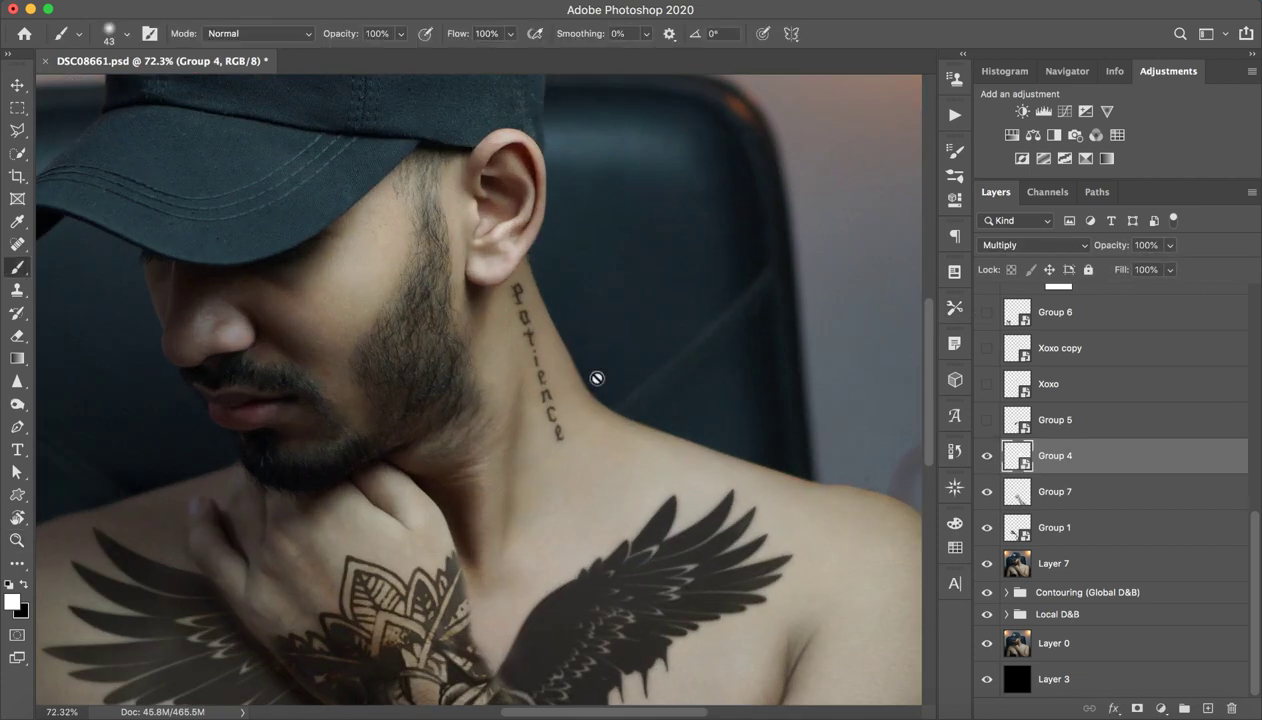
left_click_drag(533, 274, 572, 279)
left_click_drag(530, 391, 547, 408)
key("b")
key("space")
left_click_drag(615, 455, 607, 390)
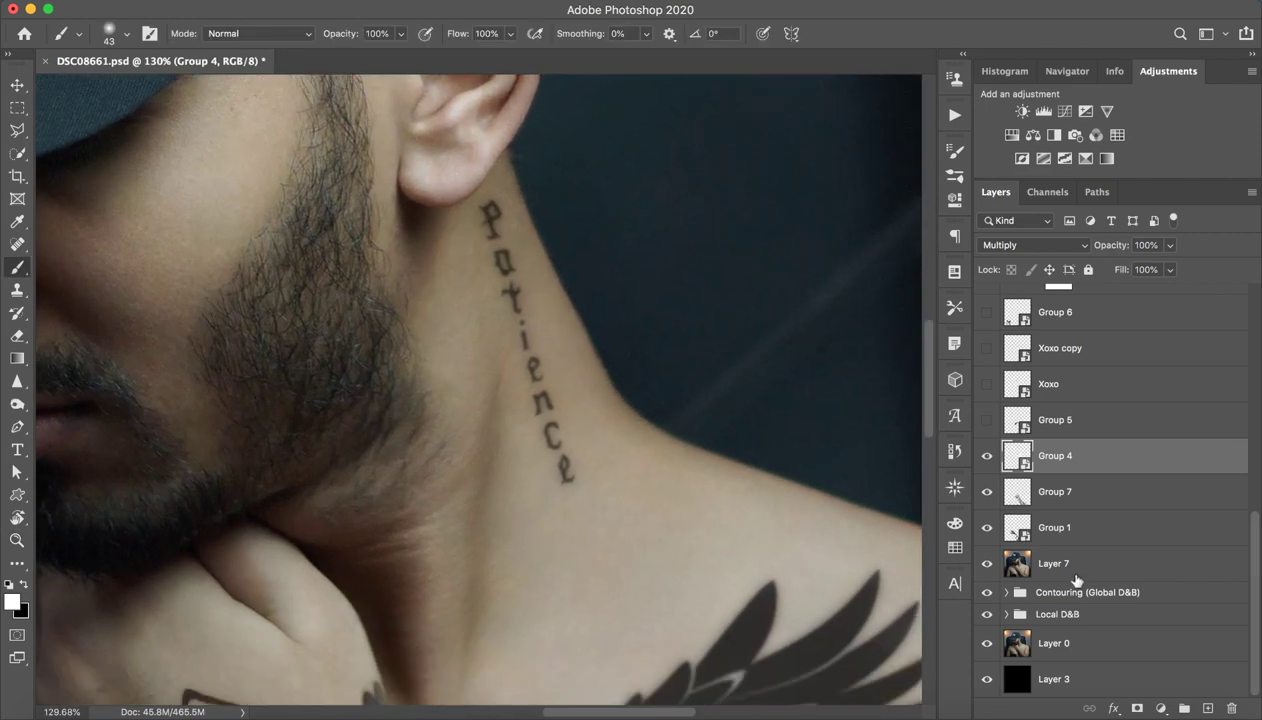
Add a new layer and hand-write a white letter P beside the neck tattoo with an 8 px brush
left_click(1207, 708)
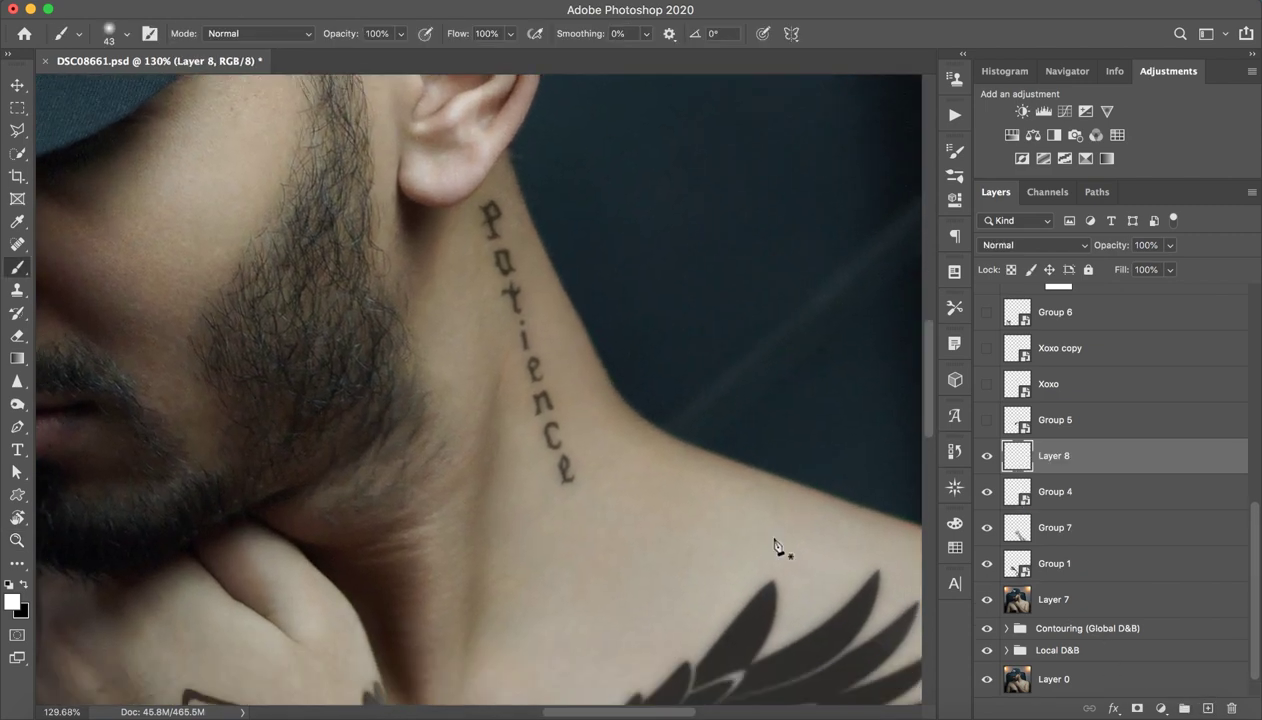
key("p")
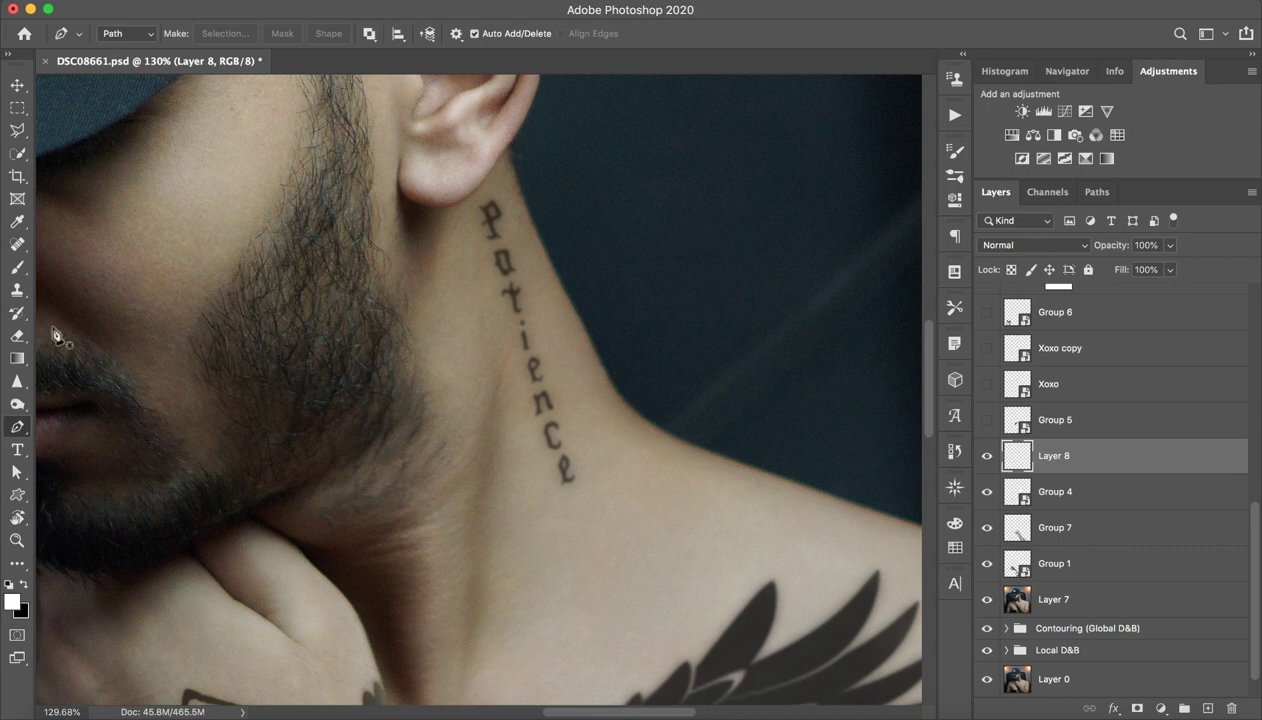
left_click(17, 267)
left_click(129, 37)
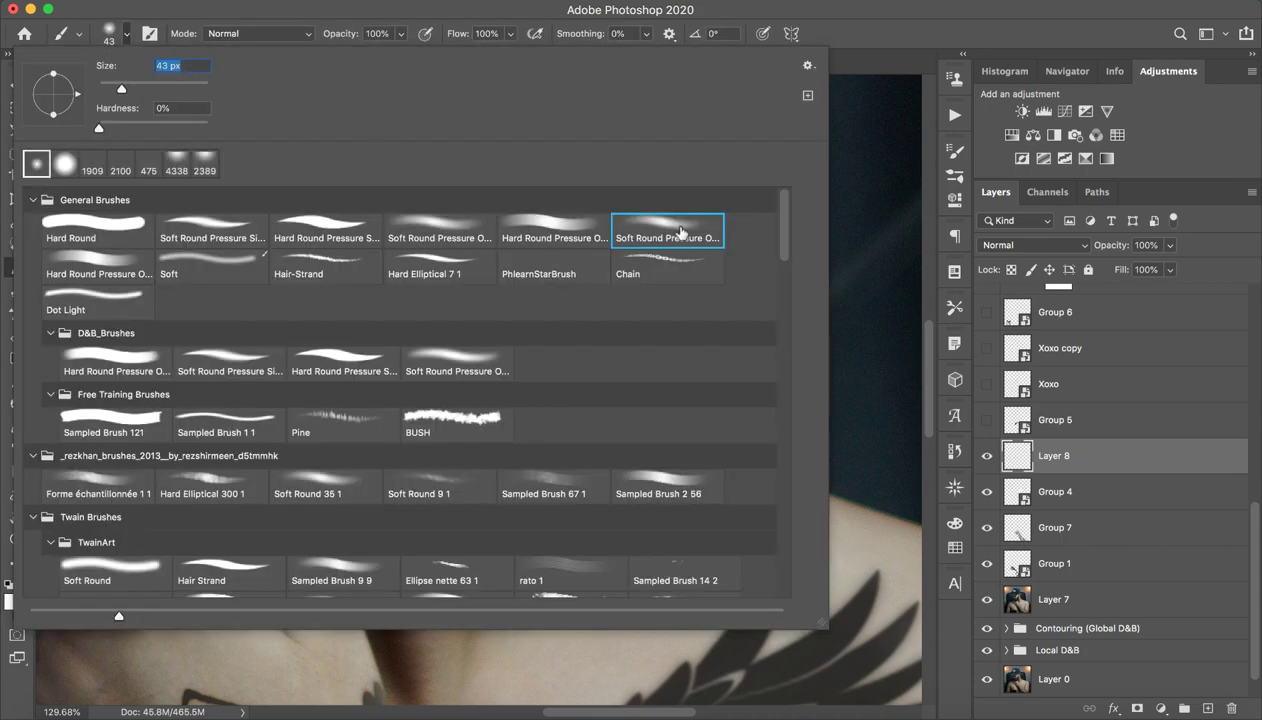
key("Return")
left_click_drag(494, 275, 468, 279)
left_click_drag(460, 254, 460, 298)
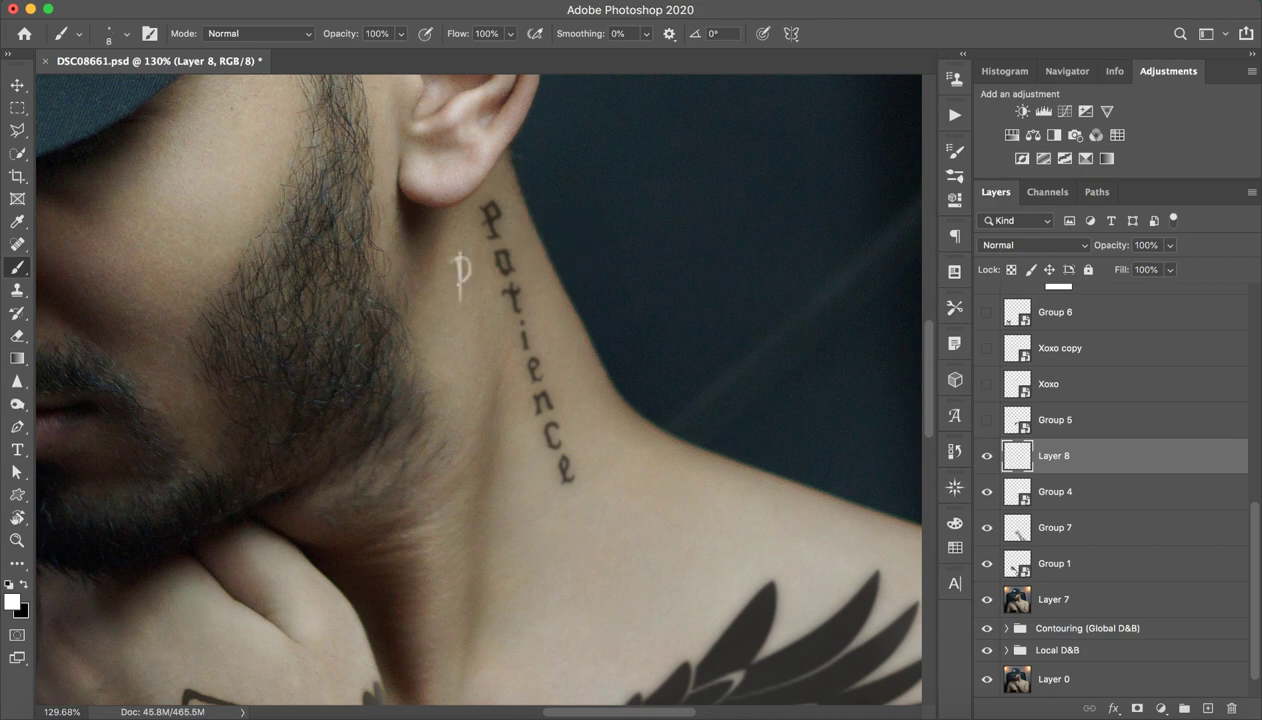
Undo the white letter, hand-letter a vertical word in black beside the neck tattoo, and compare the two up close
key("x")
key("ctrl+z")
key("super+z")
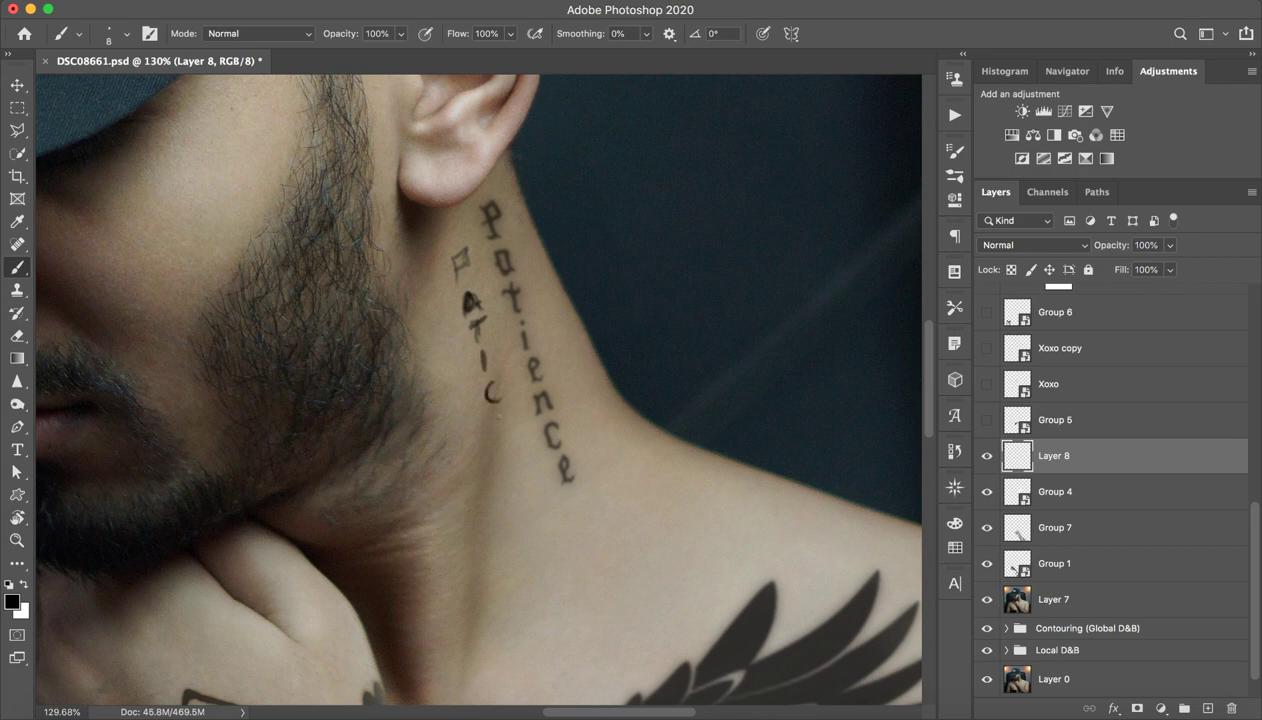
left_click_drag(531, 501, 529, 515)
key("z")
left_click_drag(583, 463, 448, 482)
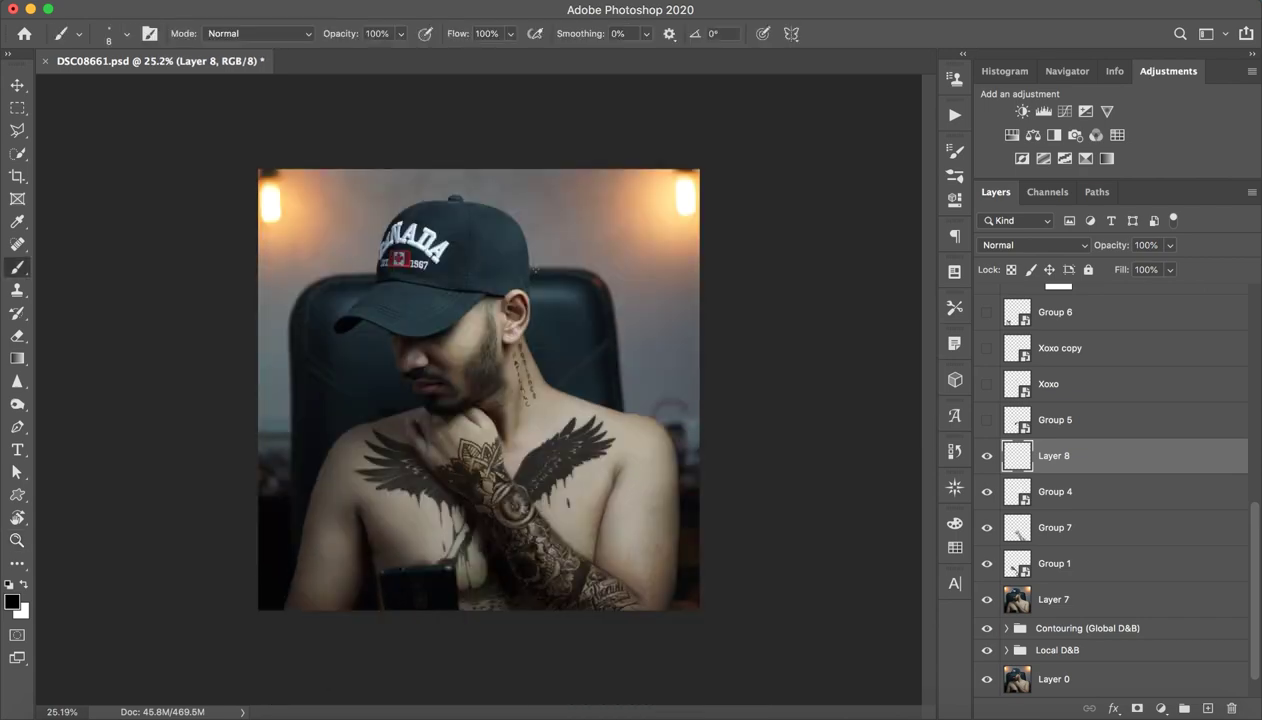
key("z")
left_click_drag(537, 341, 670, 355)
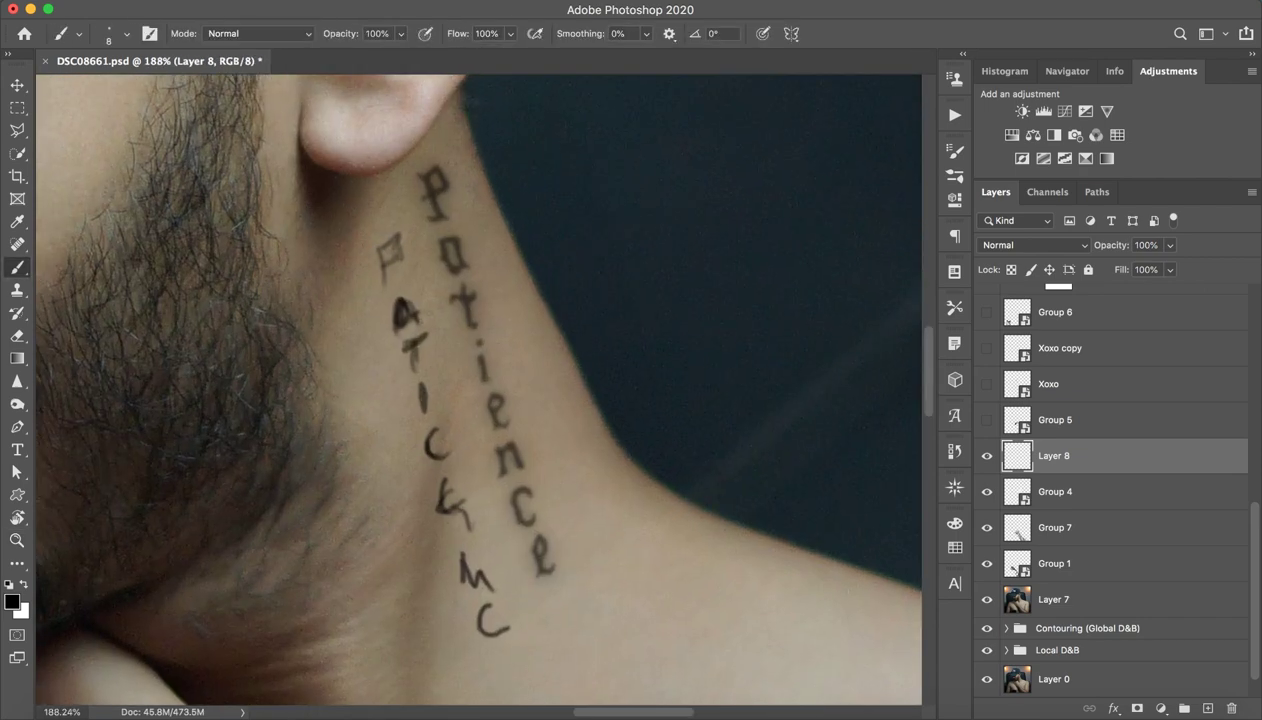
Erase the hand-drawn letters beside the neck tattoo
mouse_move(405, 280)
left_mouse_down()
mouse_move(454, 530)
mouse_move(421, 425)
mouse_move(419, 439)
mouse_move(441, 331)
mouse_move(482, 560)
mouse_move(525, 578)
mouse_move(478, 613)
left_mouse_up()
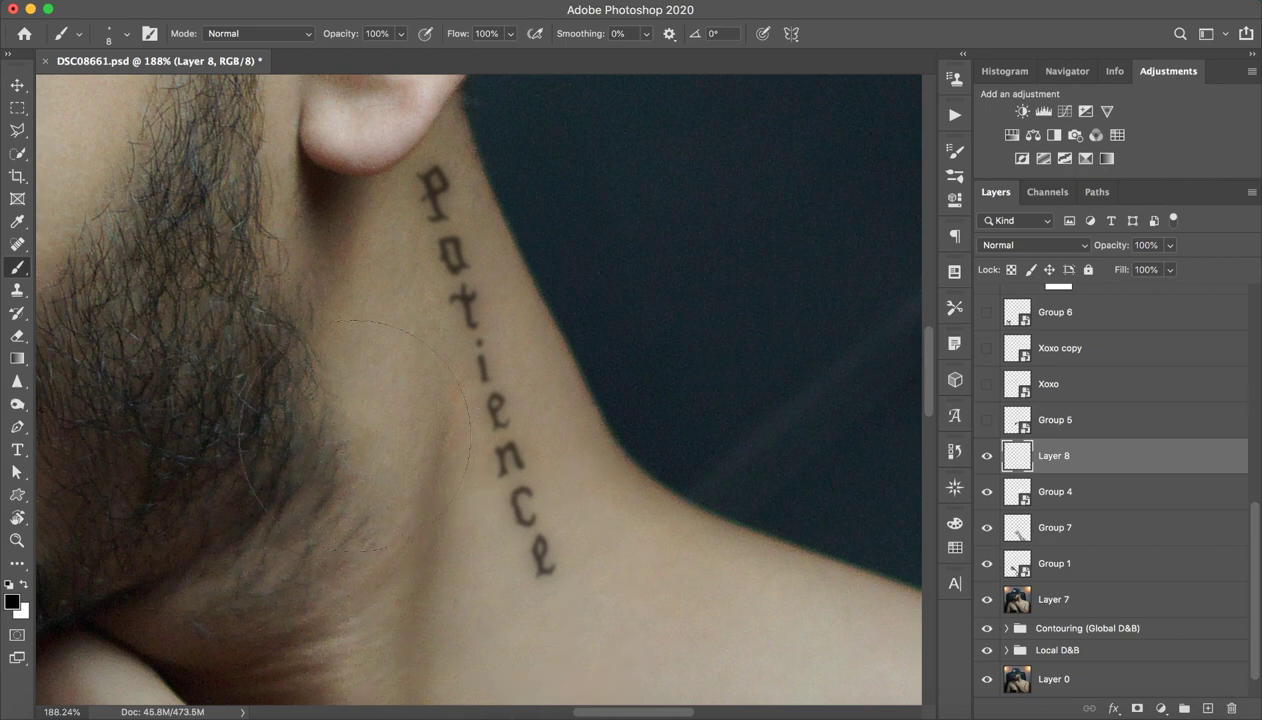
key("z")
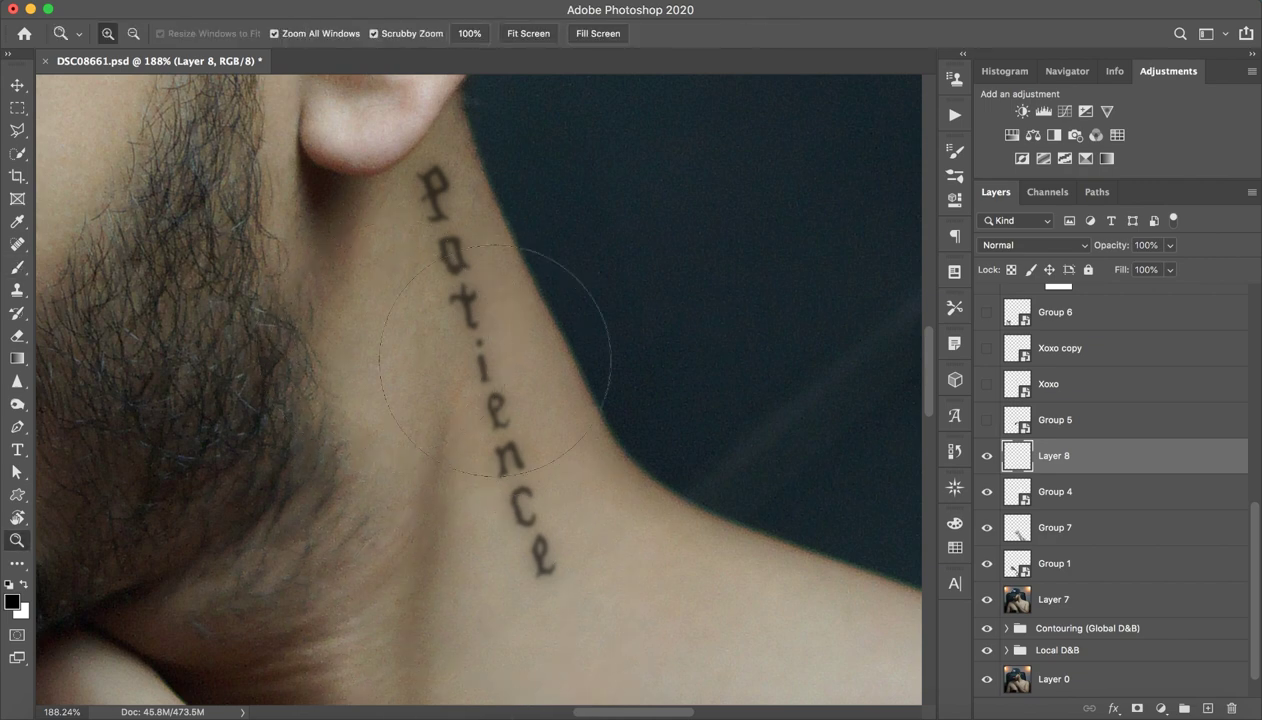
left_click_drag(500, 370, 459, 375)
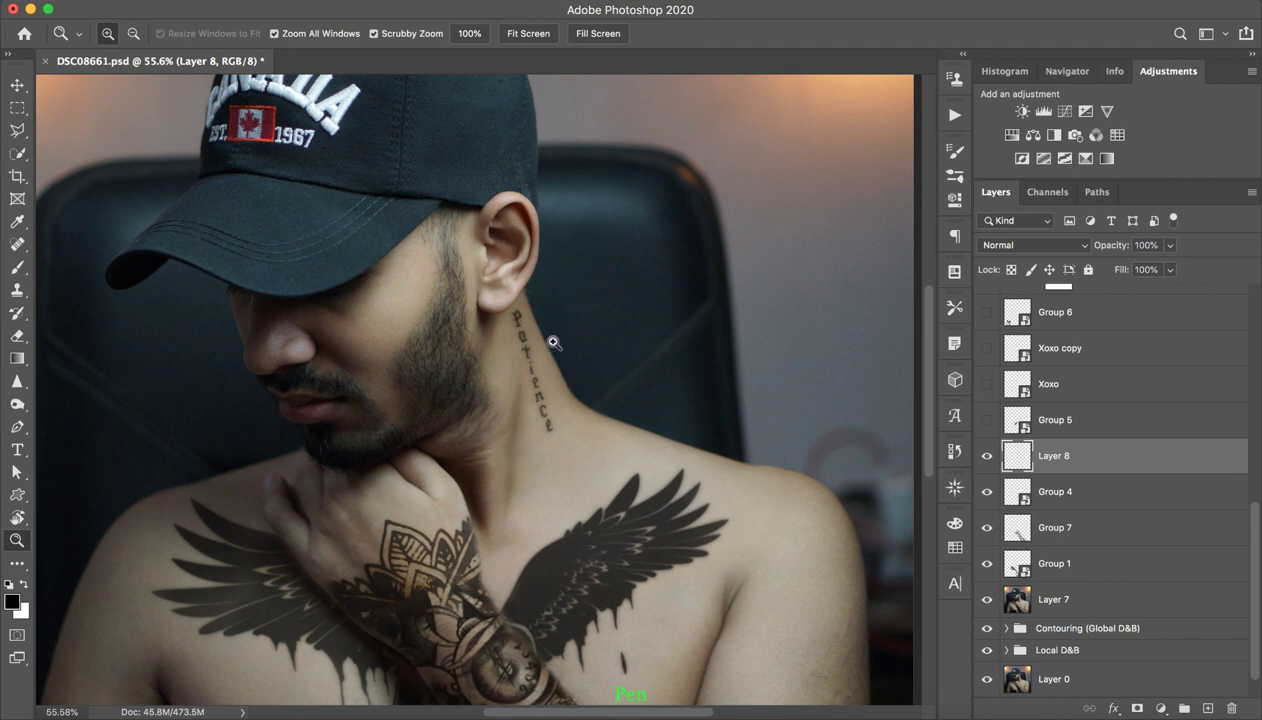
Show the Group 5 shading on the back of the hand and delete the practice layer, Layer 8
left_click(987, 458)
left_click(987, 456)
left_click(987, 420)
left_click(987, 420)
left_click(987, 456)
left_click(987, 420)
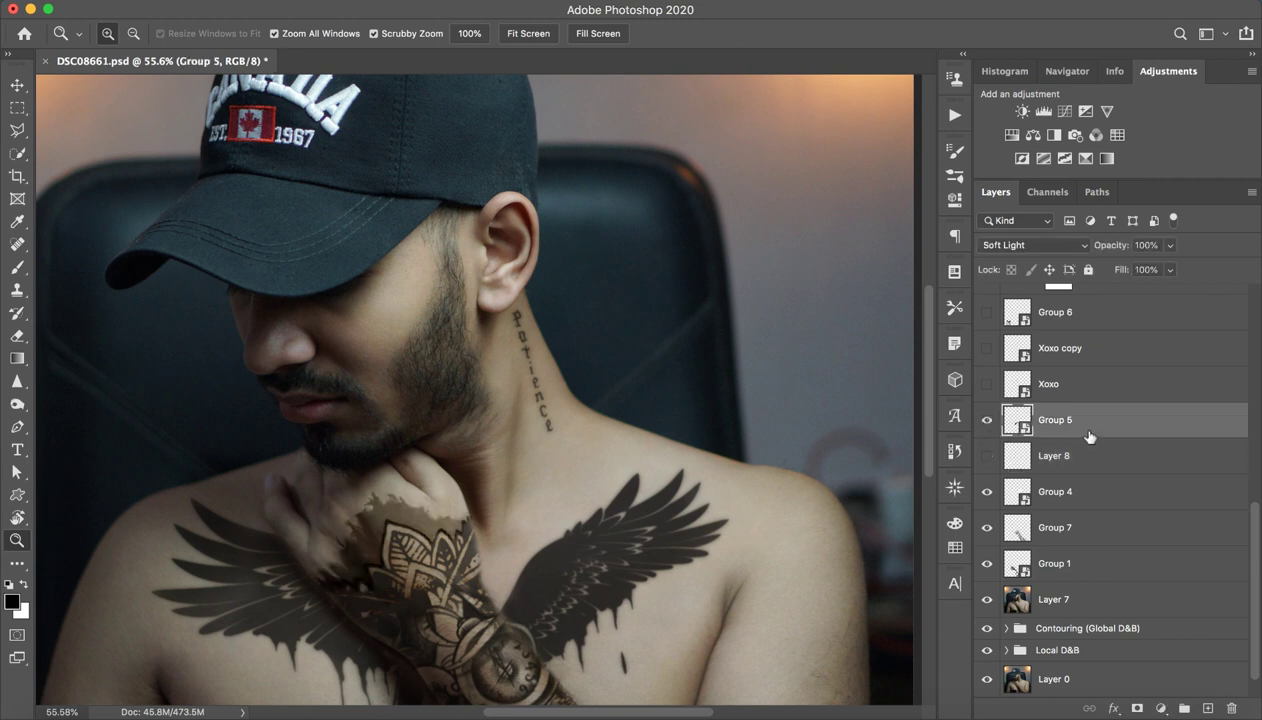
left_click(1231, 708)
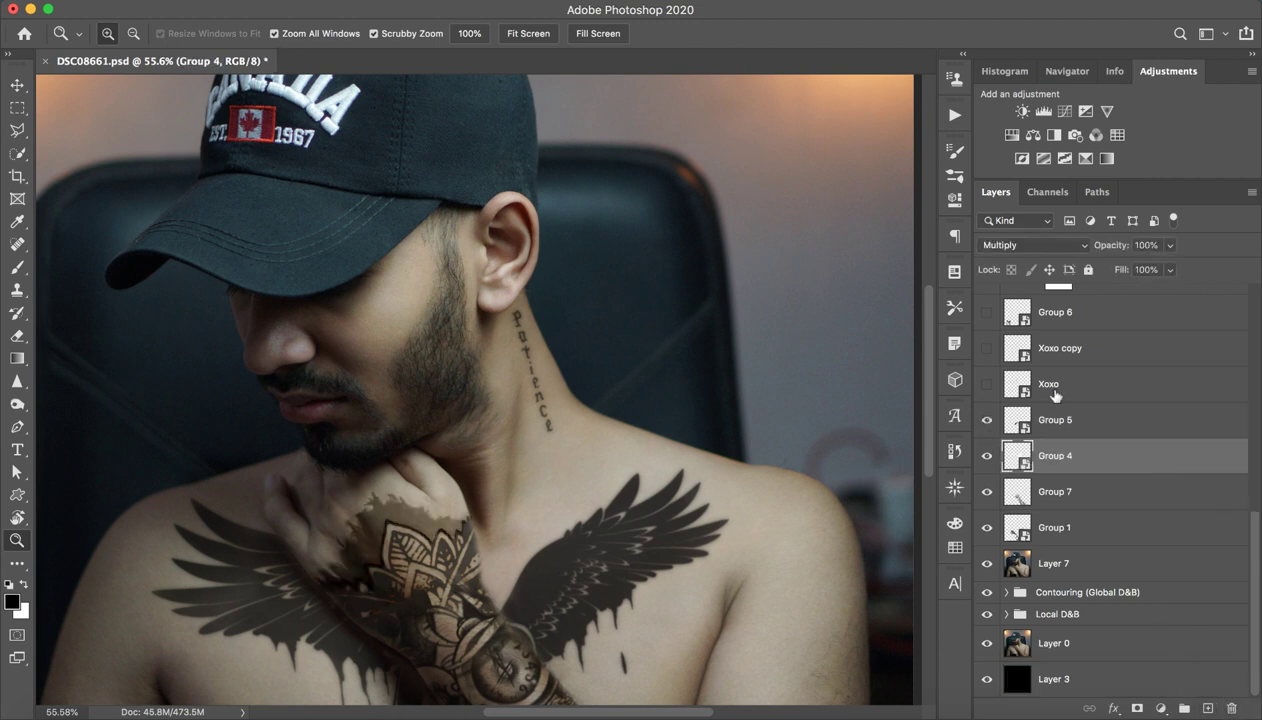
Review Group 5's blend mode options, keeping Soft Light, and examine the hand tattoo up close
left_click(1096, 424)
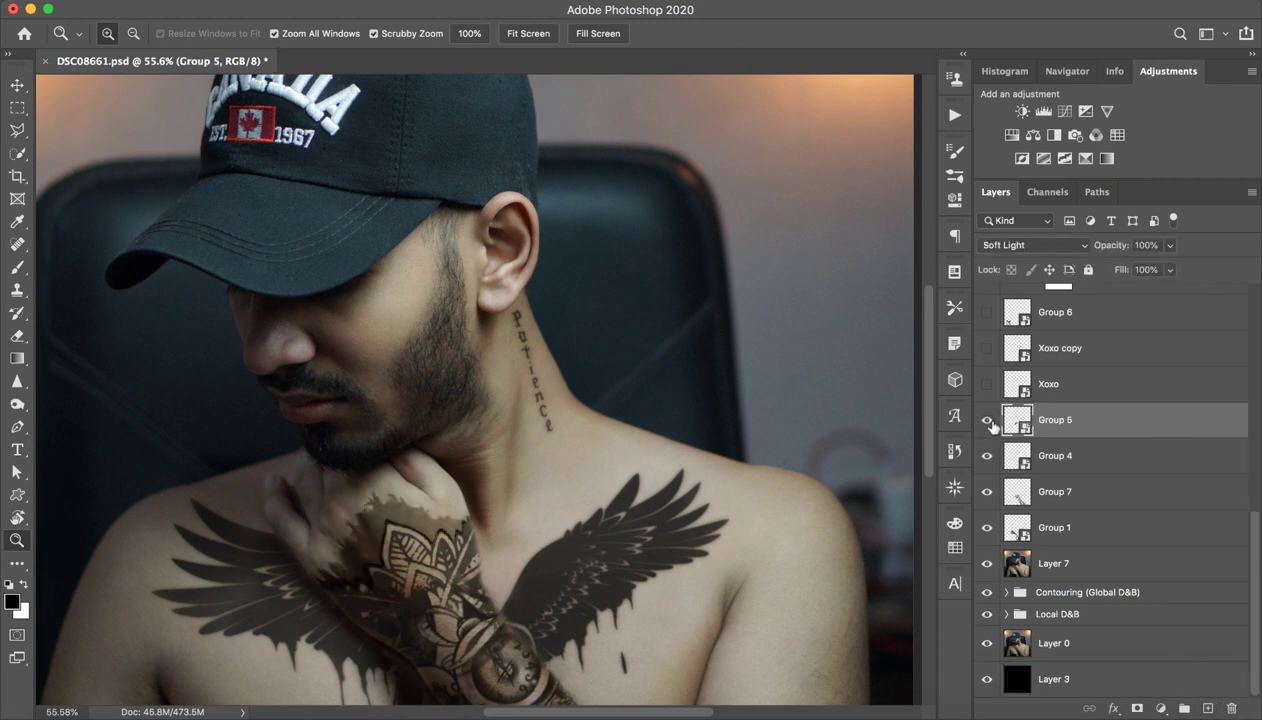
left_click(1015, 244)
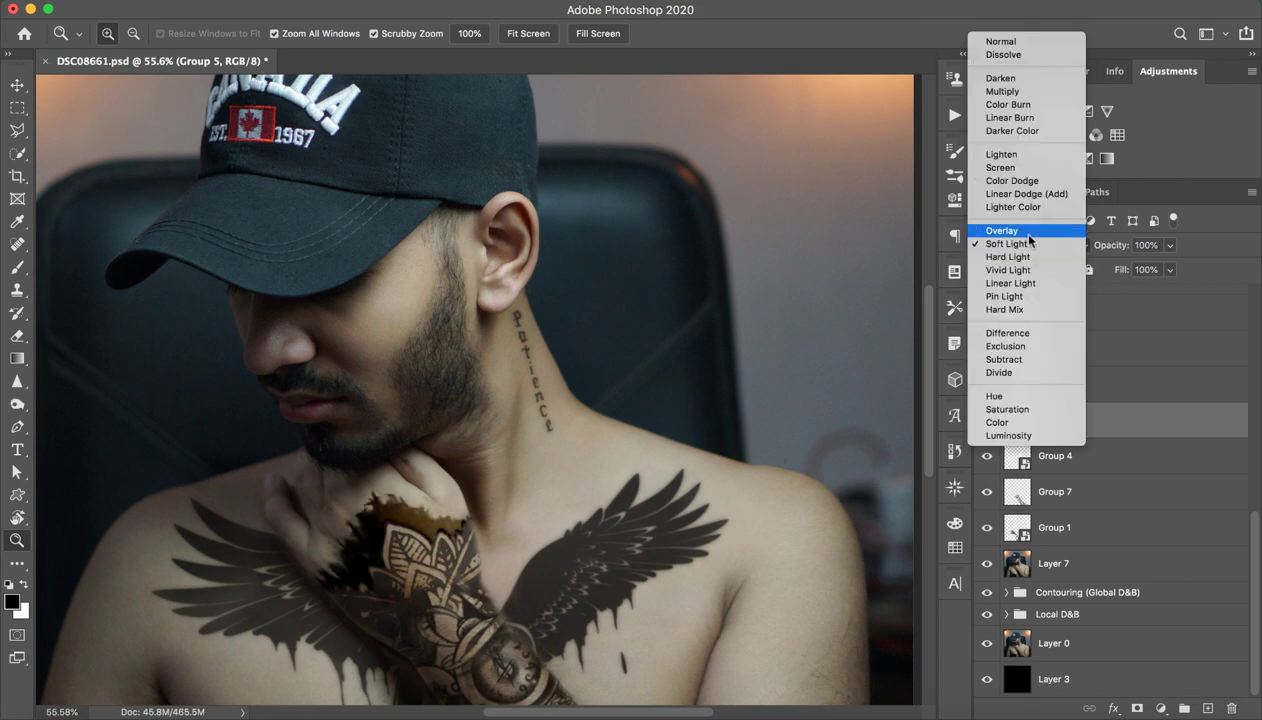
key("Escape")
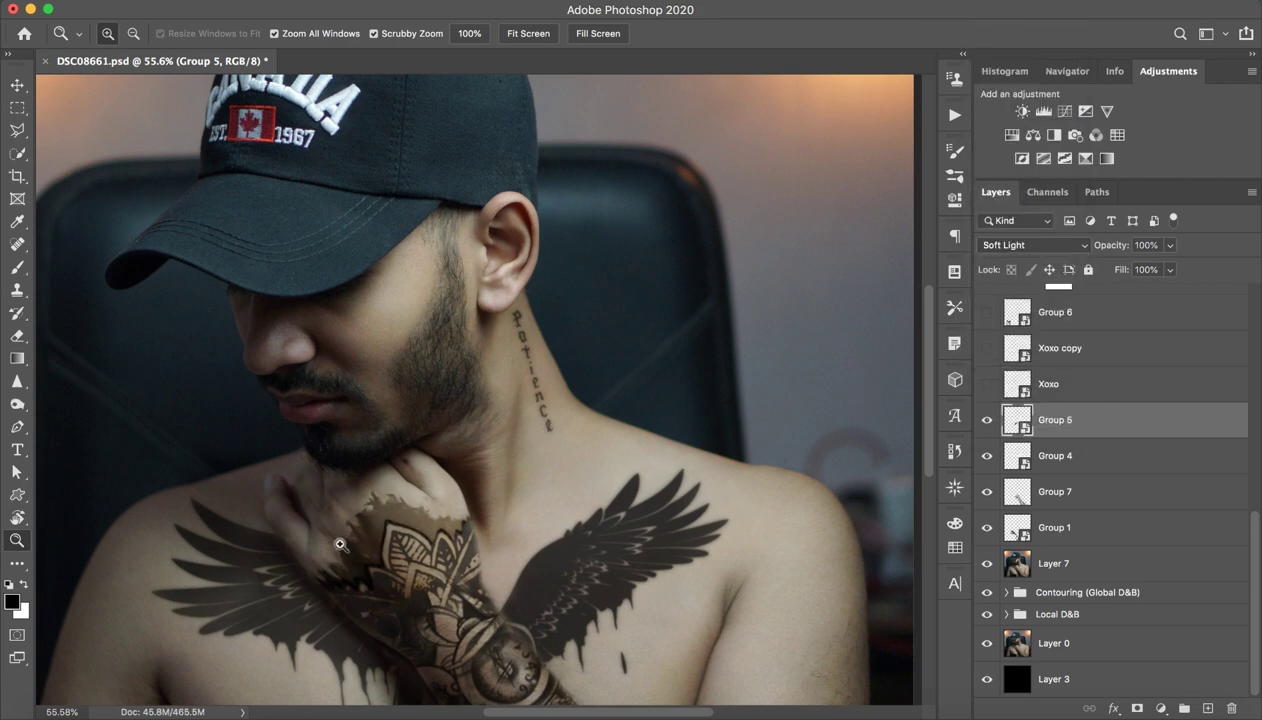
left_click_drag(335, 537, 399, 530)
scroll(420, 505, "down", 5)
scroll(420, 505, "left", 2)
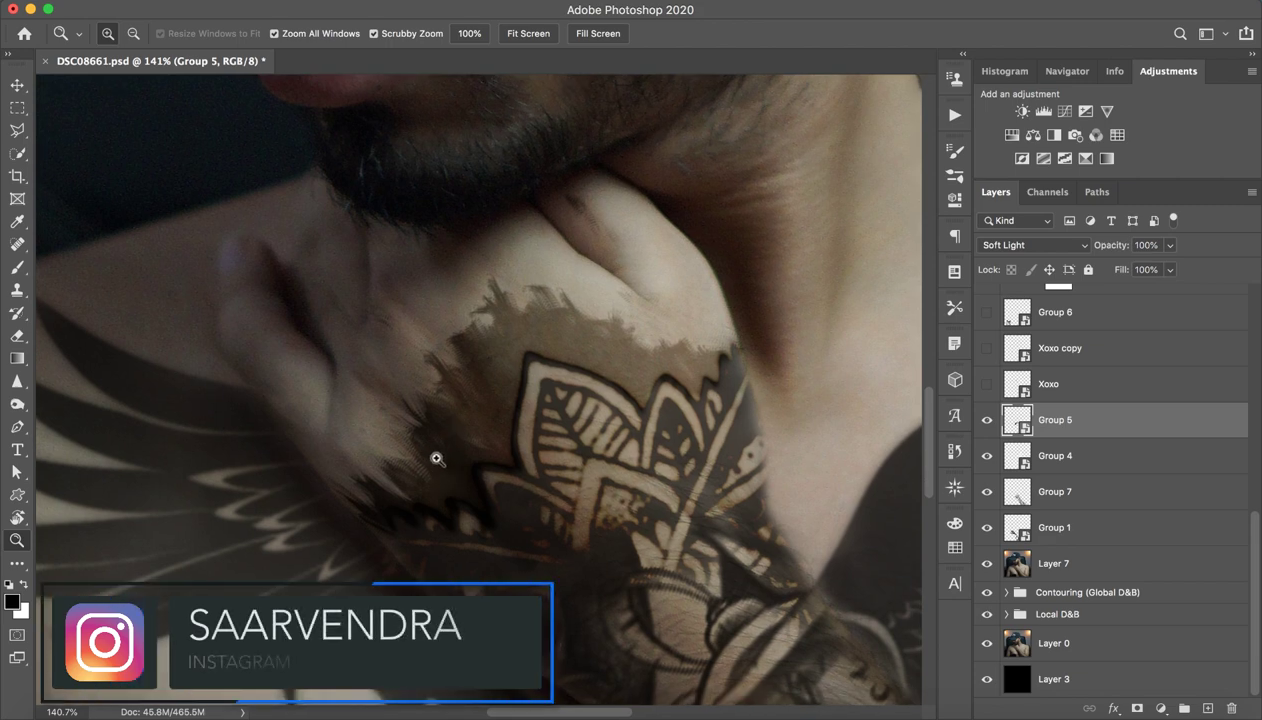
Add a new layer above Group 5 and paint soft black shading over the back of the hand with a 182 px brush
key("b")
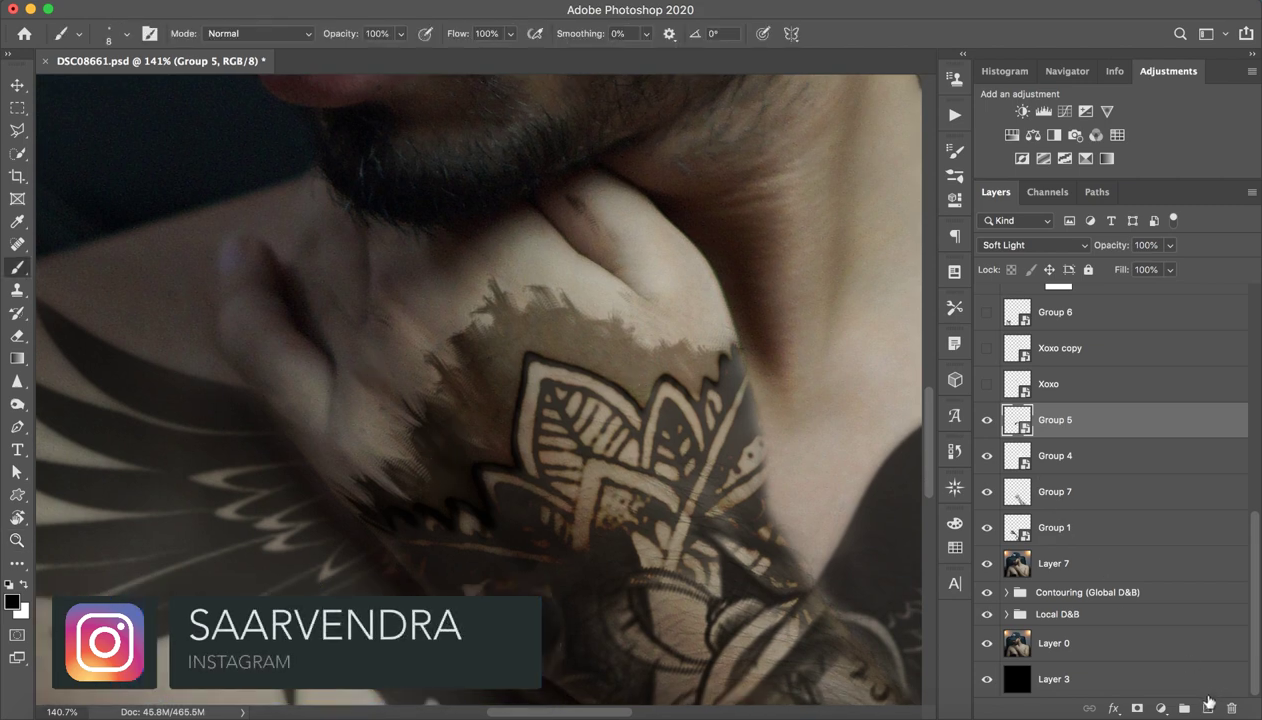
left_click(1207, 708)
mouse_move(358, 440)
left_mouse_down()
mouse_move(499, 397)
mouse_move(398, 448)
mouse_move(501, 466)
mouse_move(500, 422)
mouse_move(465, 346)
mouse_move(505, 307)
mouse_move(592, 370)
mouse_move(613, 306)
mouse_move(684, 346)
left_mouse_up()
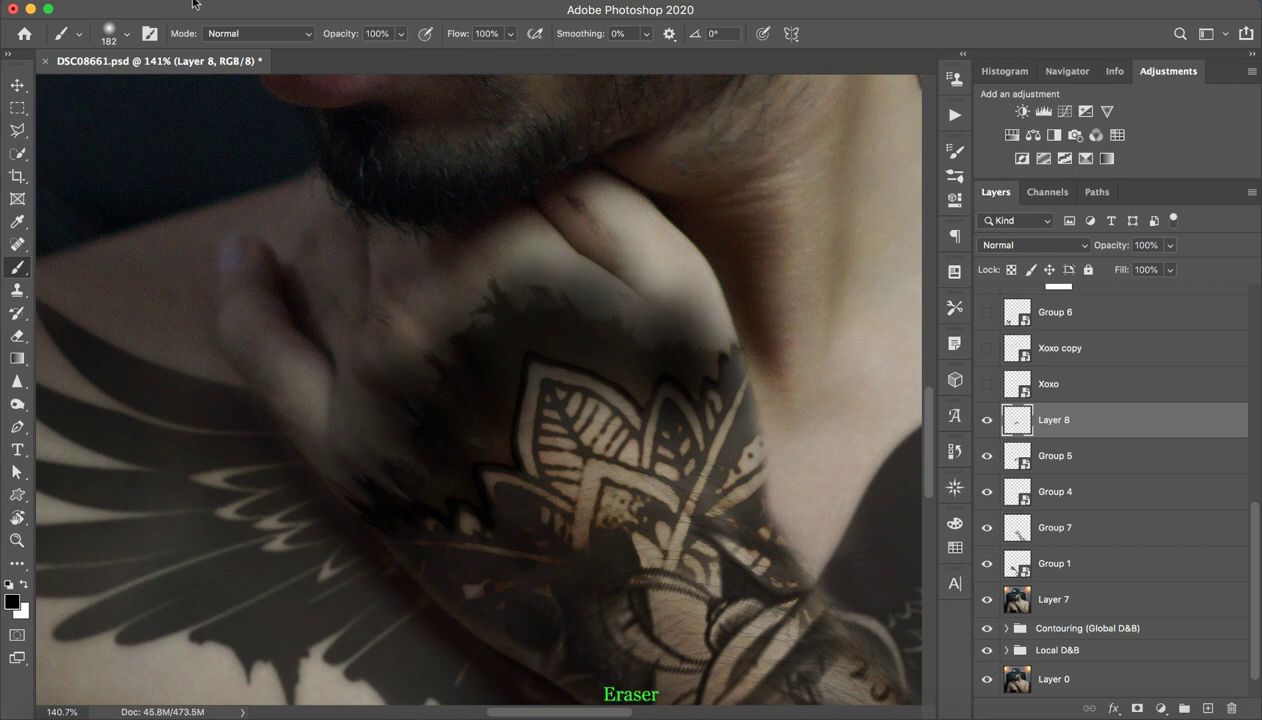
Try the BUSH brush with pressure-controlled opacity in white at the hand shading's upper edge, and undo the strokes
left_click(126, 35)
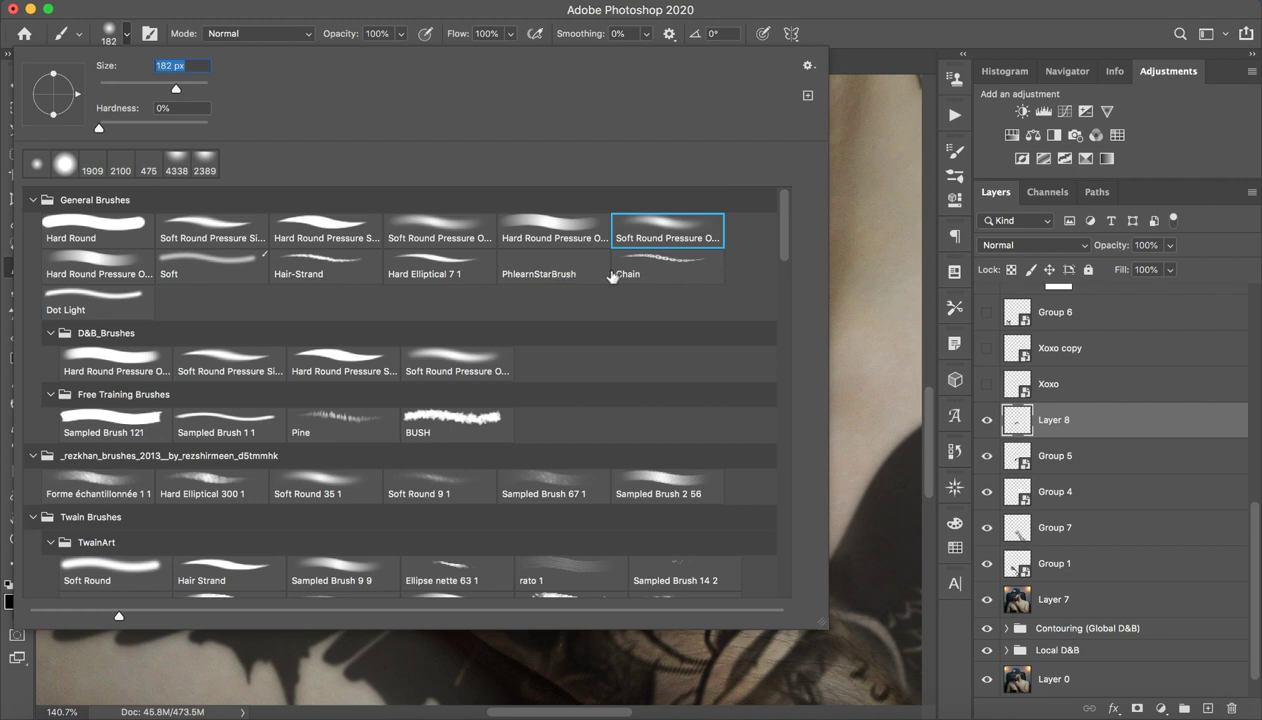
left_click(448, 420)
left_click(425, 33)
left_click_drag(662, 333, 676, 338)
key("x")
left_click(666, 334)
key("super+z")
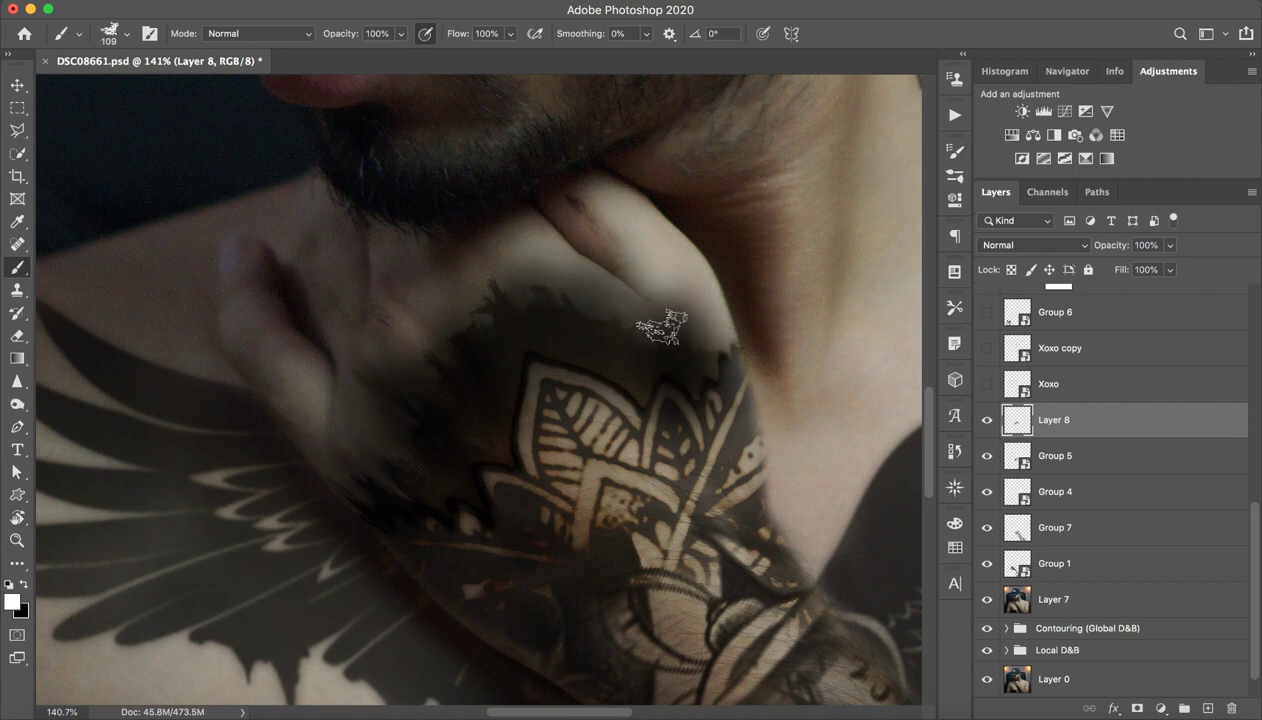
Try erasing the black shading along the hand's upper edge with a textured tip, and undo the stroke
key("e")
mouse_move(640, 318)
left_mouse_down()
mouse_move(636, 366)
mouse_move(643, 332)
mouse_move(738, 380)
left_mouse_up()
key("super+z")
left_click_drag(661, 270, 486, 286)
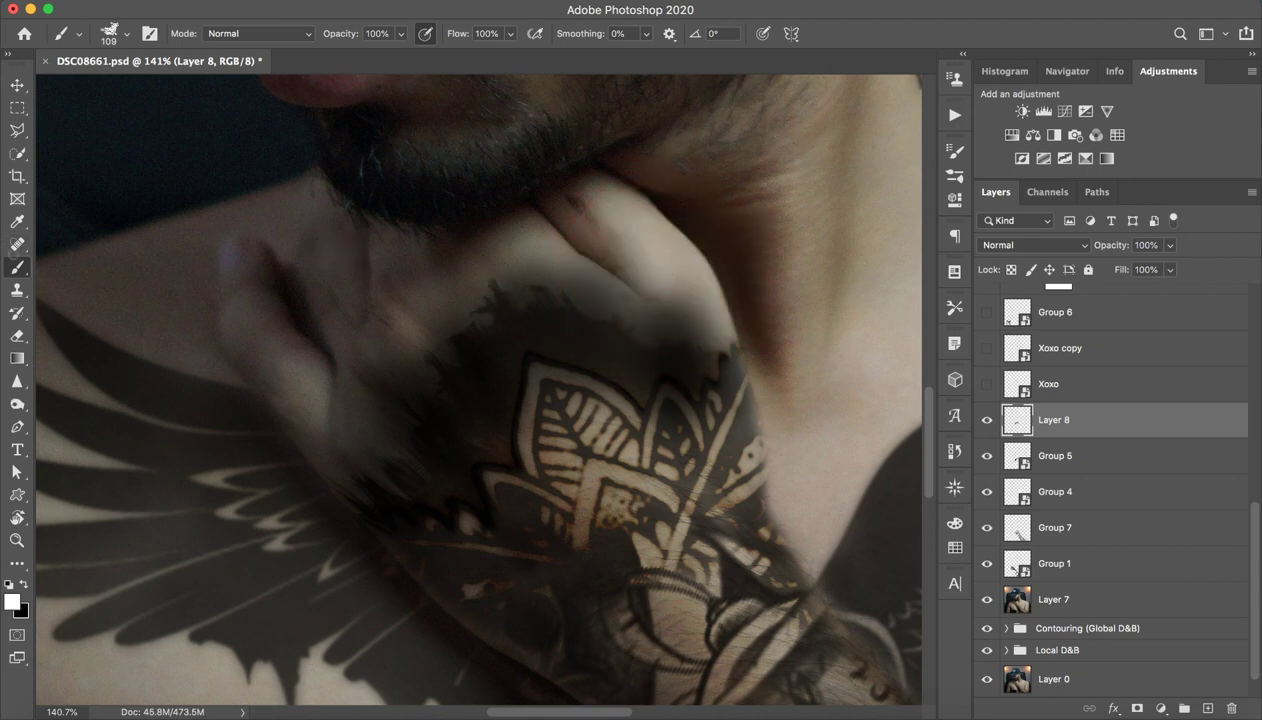
Choose the Soft Round Pressure Opacity brush and erase the black spill into a jagged edge around the hand tattoo
left_click(130, 35)
left_click(668, 243)
left_click(502, 10)
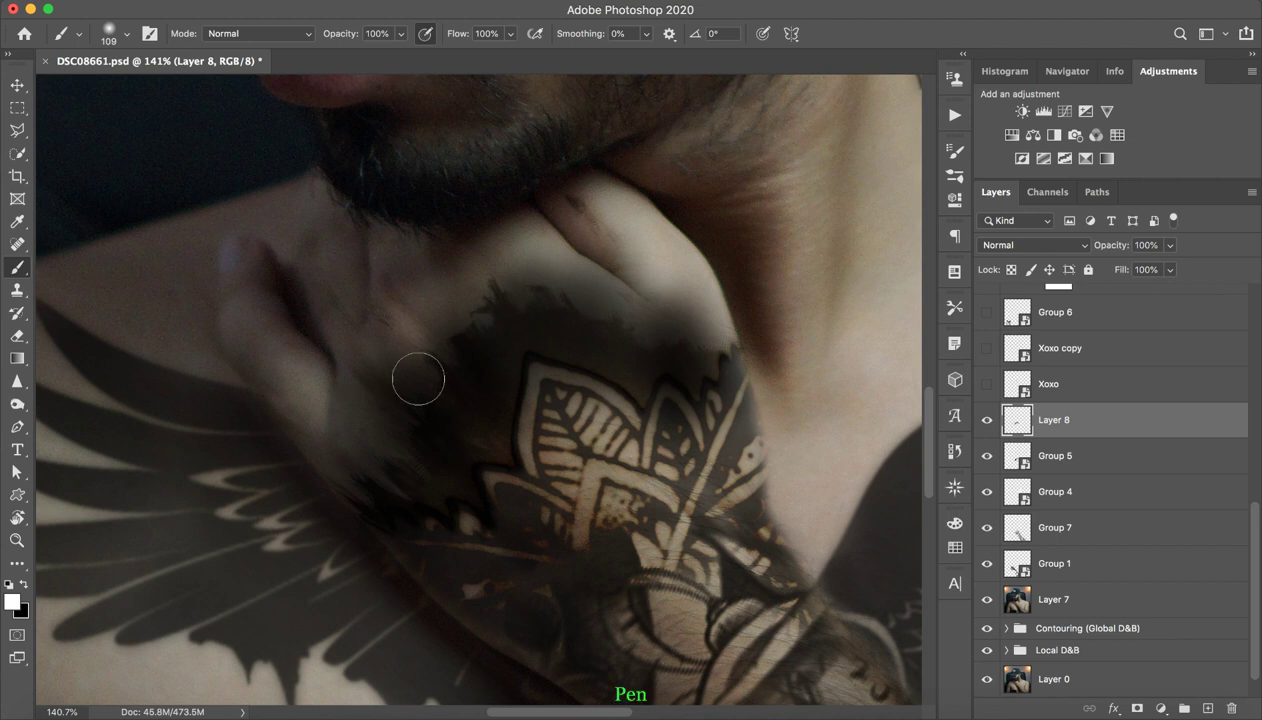
mouse_move(617, 262)
left_mouse_down()
mouse_move(590, 246)
mouse_move(606, 336)
left_mouse_up()
mouse_move(598, 256)
left_mouse_down()
mouse_move(620, 301)
mouse_move(600, 274)
mouse_move(646, 257)
mouse_move(649, 281)
mouse_move(695, 286)
mouse_move(711, 314)
mouse_move(692, 293)
mouse_move(629, 284)
mouse_move(573, 289)
mouse_move(575, 300)
mouse_move(564, 276)
mouse_move(536, 264)
mouse_move(517, 284)
mouse_move(526, 261)
mouse_move(535, 285)
mouse_move(502, 280)
mouse_move(482, 303)
mouse_move(490, 331)
mouse_move(458, 315)
mouse_move(394, 375)
mouse_move(372, 315)
mouse_move(389, 369)
mouse_move(356, 366)
mouse_move(401, 418)
mouse_move(388, 412)
mouse_move(411, 474)
mouse_move(392, 459)
mouse_move(383, 488)
mouse_move(335, 466)
mouse_move(349, 441)
mouse_move(366, 448)
mouse_move(354, 341)
mouse_move(378, 424)
left_mouse_up()
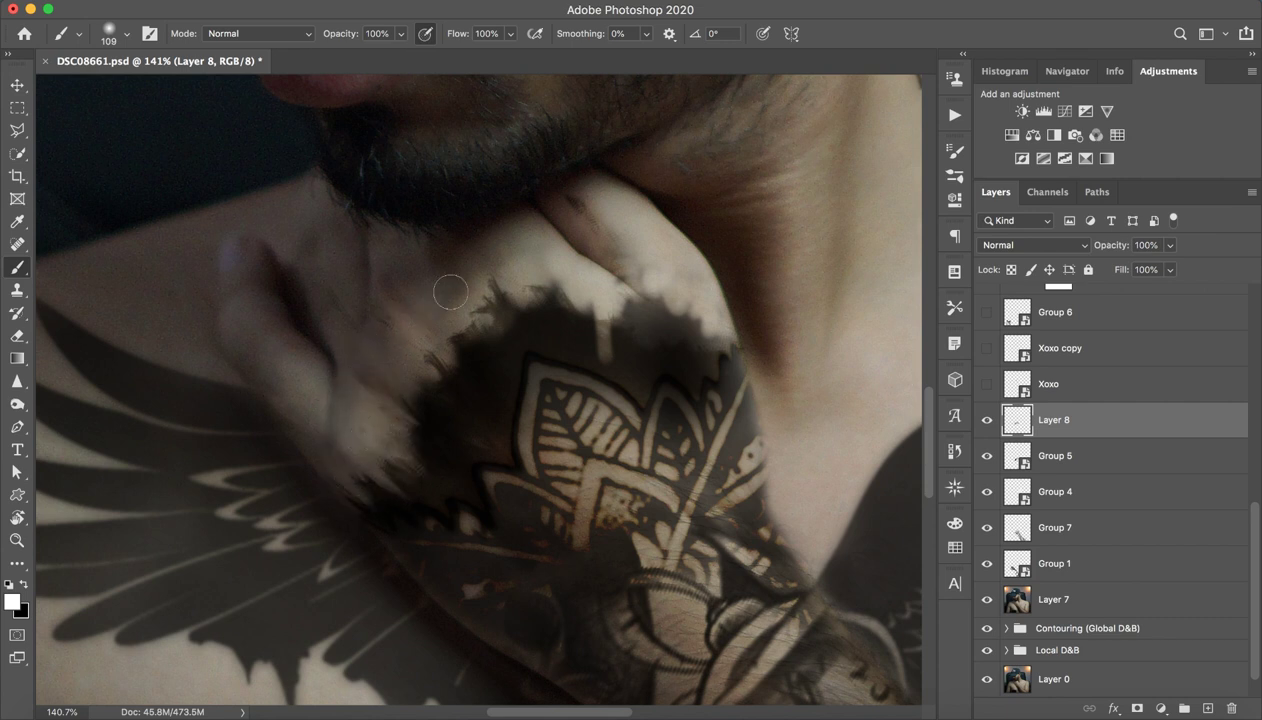
Check the painted hand shading against the whole portrait and delete its practice layer, Layer 8
key("z")
mouse_move(425, 308)
left_mouse_down()
mouse_move(285, 318)
mouse_move(350, 317)
left_mouse_up()
key("b")
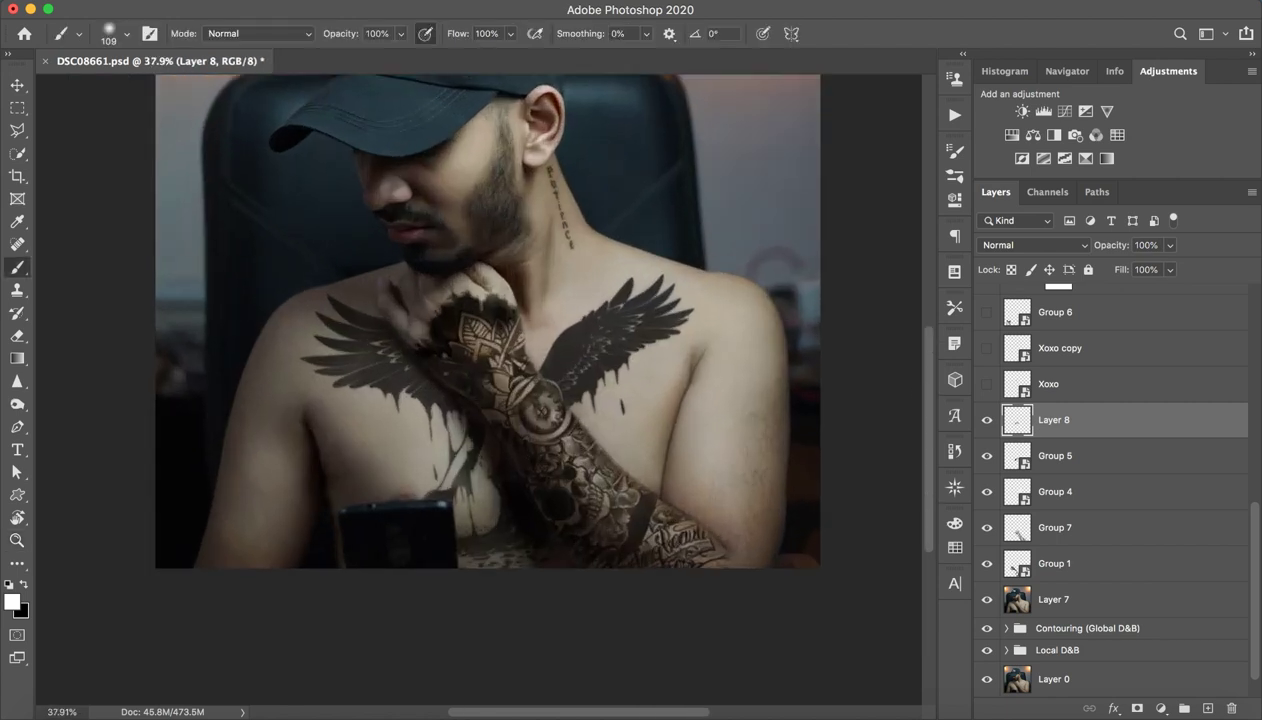
left_click(1040, 347)
left_click(1059, 425)
left_click(1230, 707)
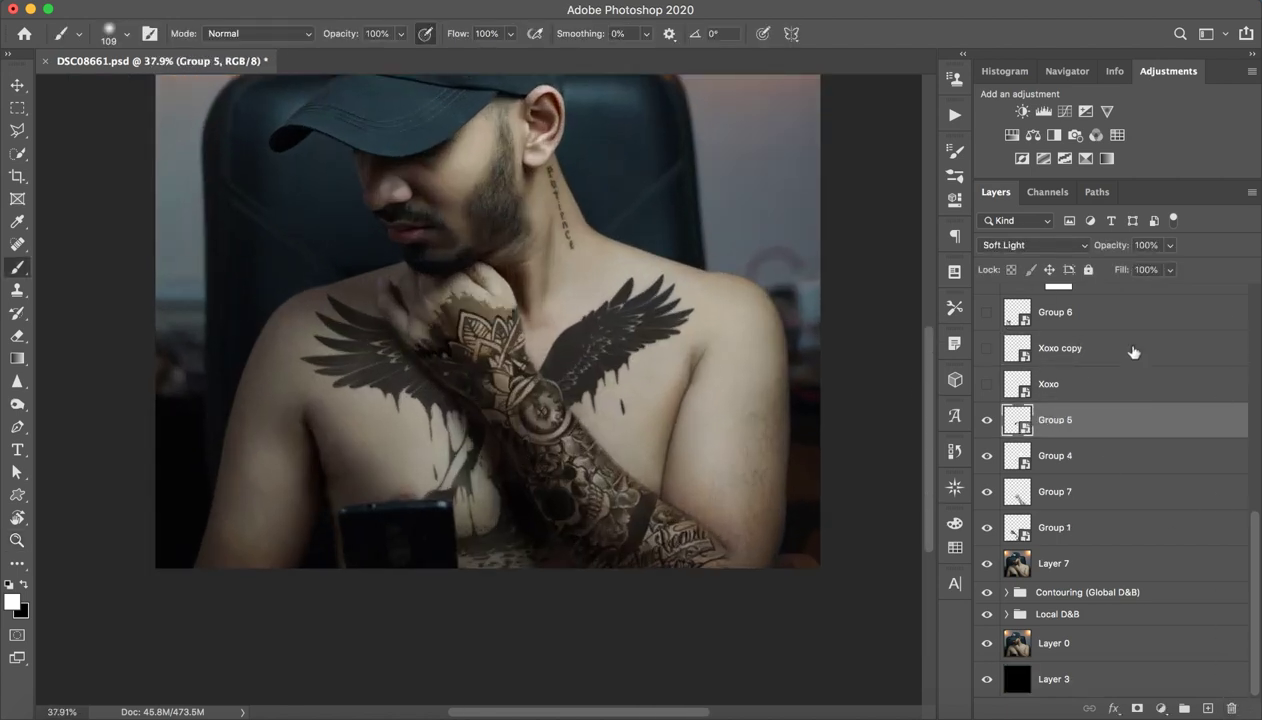
Show the Xoxo tattoo layer on the face
left_click(1060, 386)
left_click(987, 384)
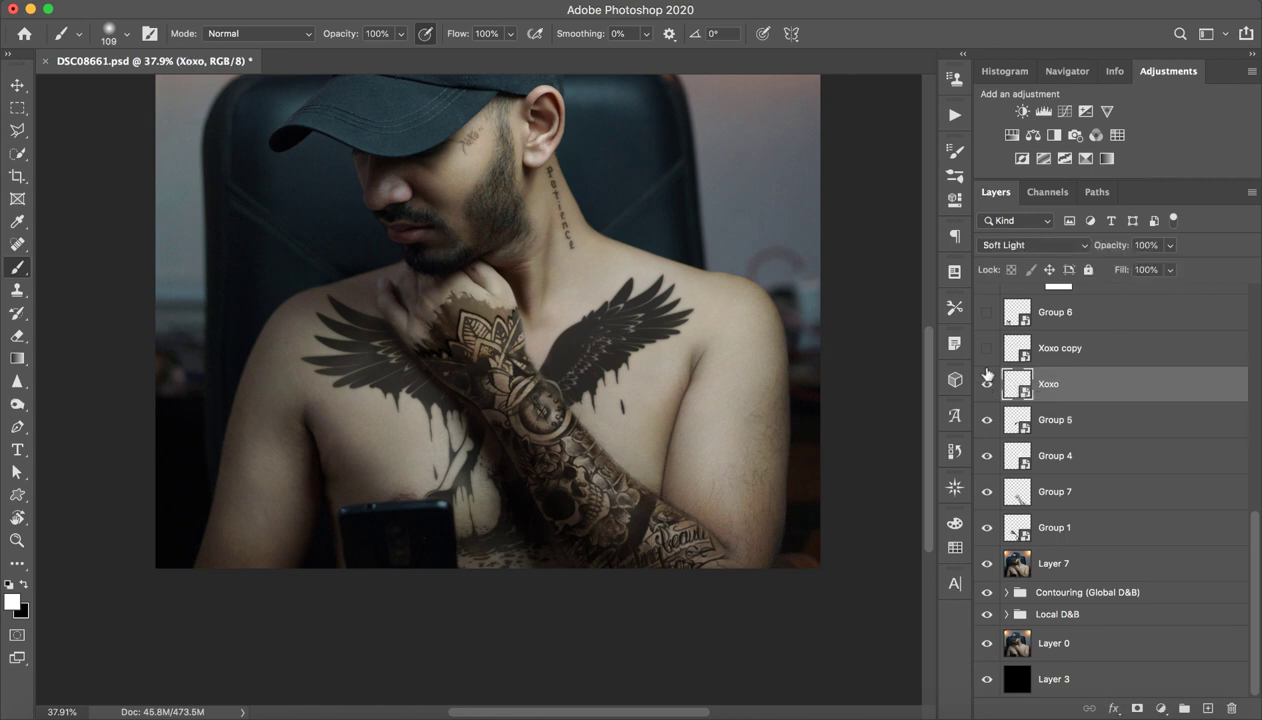
key("e")
left_click(608, 248)
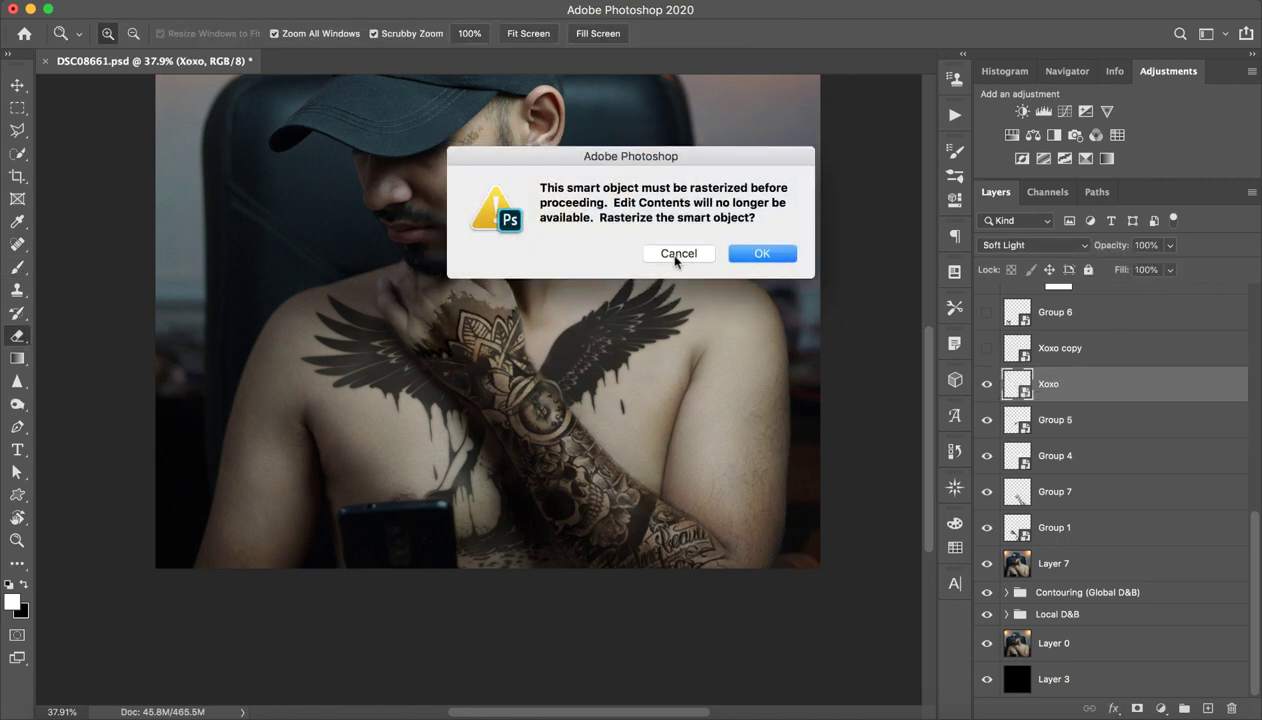
left_click(680, 255)
left_click(520, 184)
left_click(677, 256)
key("b")
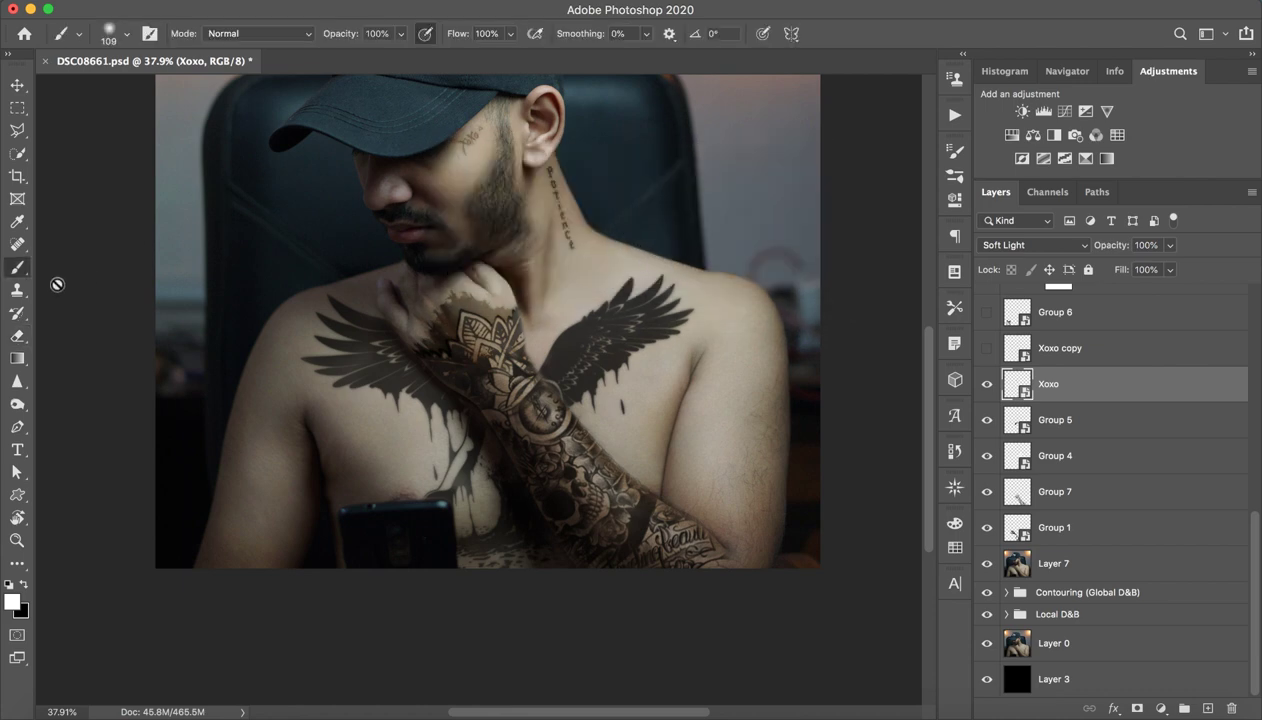
Add a blank layer above the Xoxo tattoo layer, frame the cheek and check which brush preset is active
left_click(1207, 708)
key("z")
left_click_drag(473, 150, 690, 165)
key("b")
left_click_drag(437, 158, 455, 293)
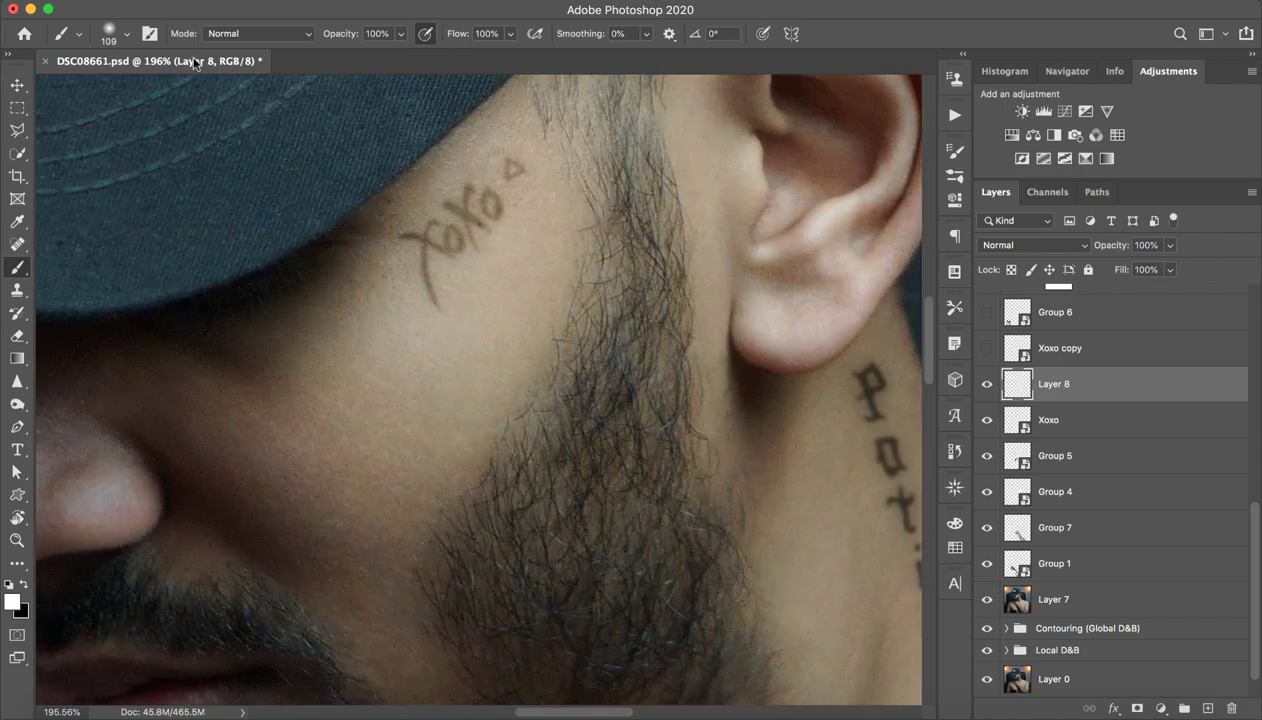
left_click(128, 36)
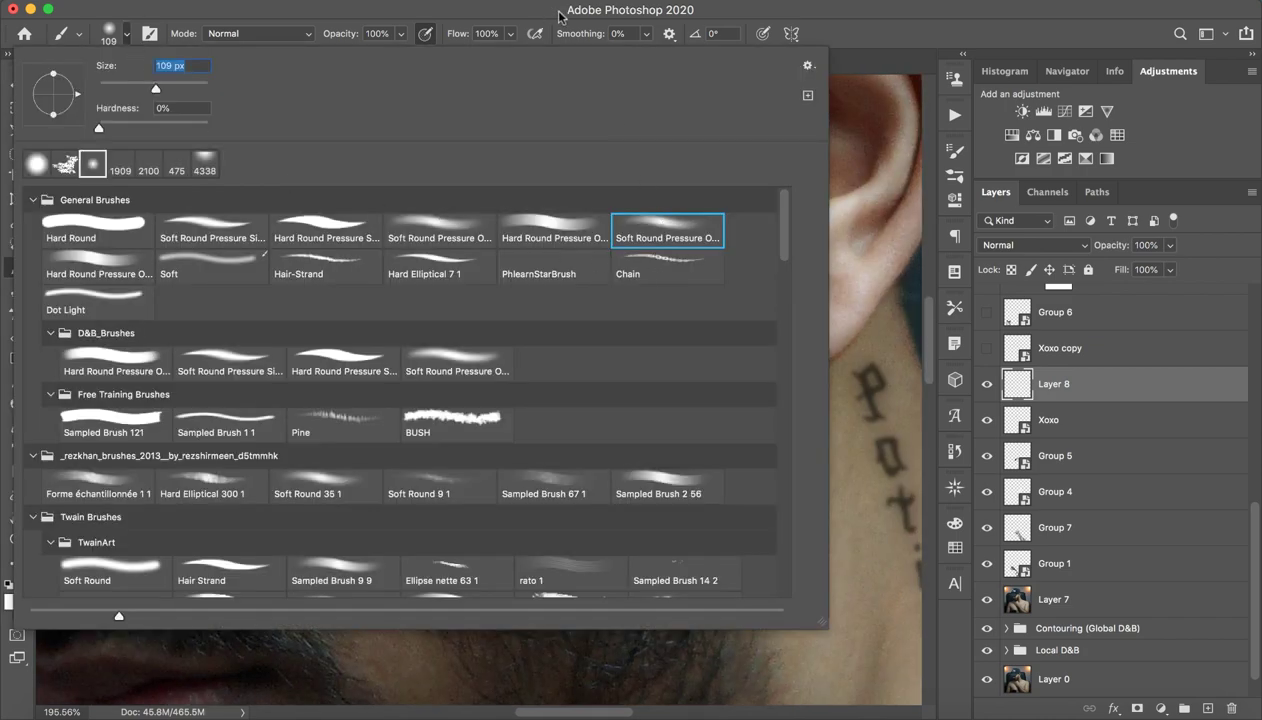
left_click(559, 16)
Set an 11 px black brush, try freehand lettering on the cheek below the Xoxo tattoo, and undo the strokes
left_click_drag(429, 264, 380, 268)
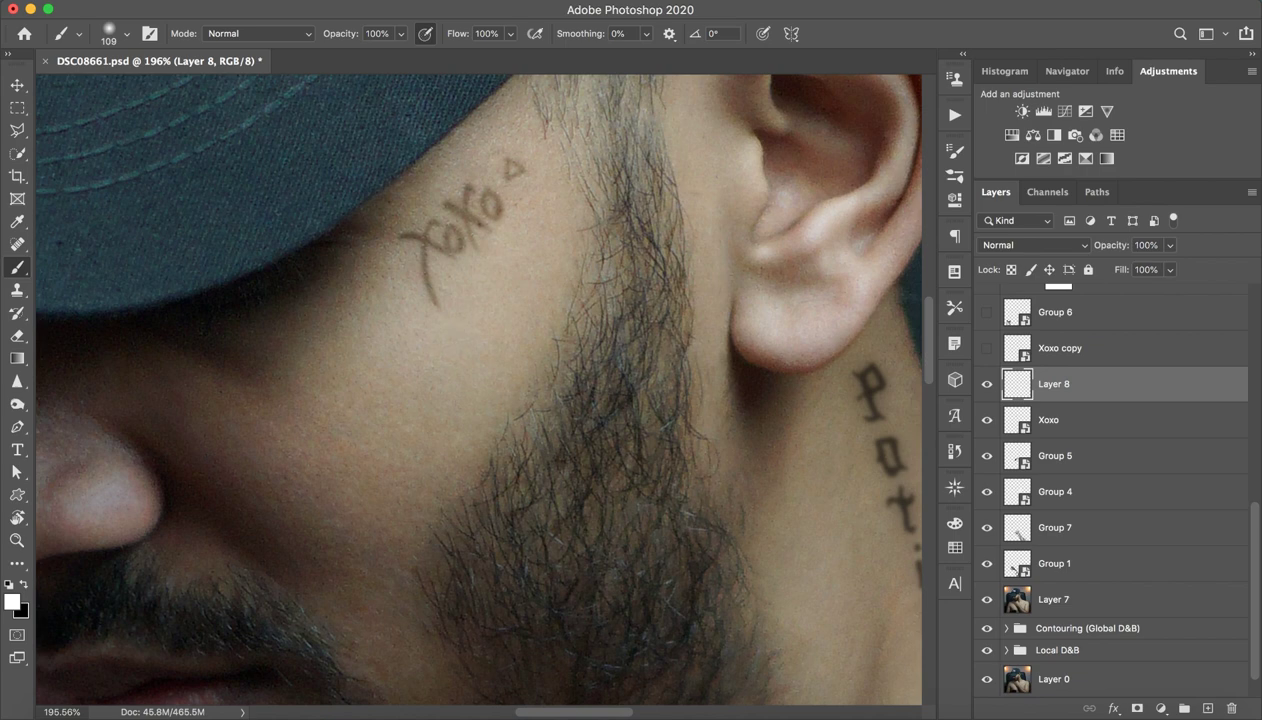
mouse_move(480, 326)
left_mouse_down()
mouse_move(394, 352)
mouse_move(471, 400)
left_mouse_up()
key("x")
left_click_drag(462, 301, 458, 412)
mouse_move(440, 338)
left_mouse_down()
mouse_move(488, 363)
mouse_move(478, 352)
mouse_move(490, 378)
left_mouse_up()
key("super+z")
key("super+z")
key("super+z")
key("super+z")
Paint black Xoxo lettering with a small triangle on the cheek just below the existing tattoo
mouse_move(435, 334)
left_mouse_down()
mouse_move(475, 350)
mouse_move(479, 366)
mouse_move(489, 350)
mouse_move(474, 338)
left_mouse_up()
key("super+z")
key("super+z")
left_click_drag(522, 290, 472, 324)
left_click_drag(504, 276, 528, 356)
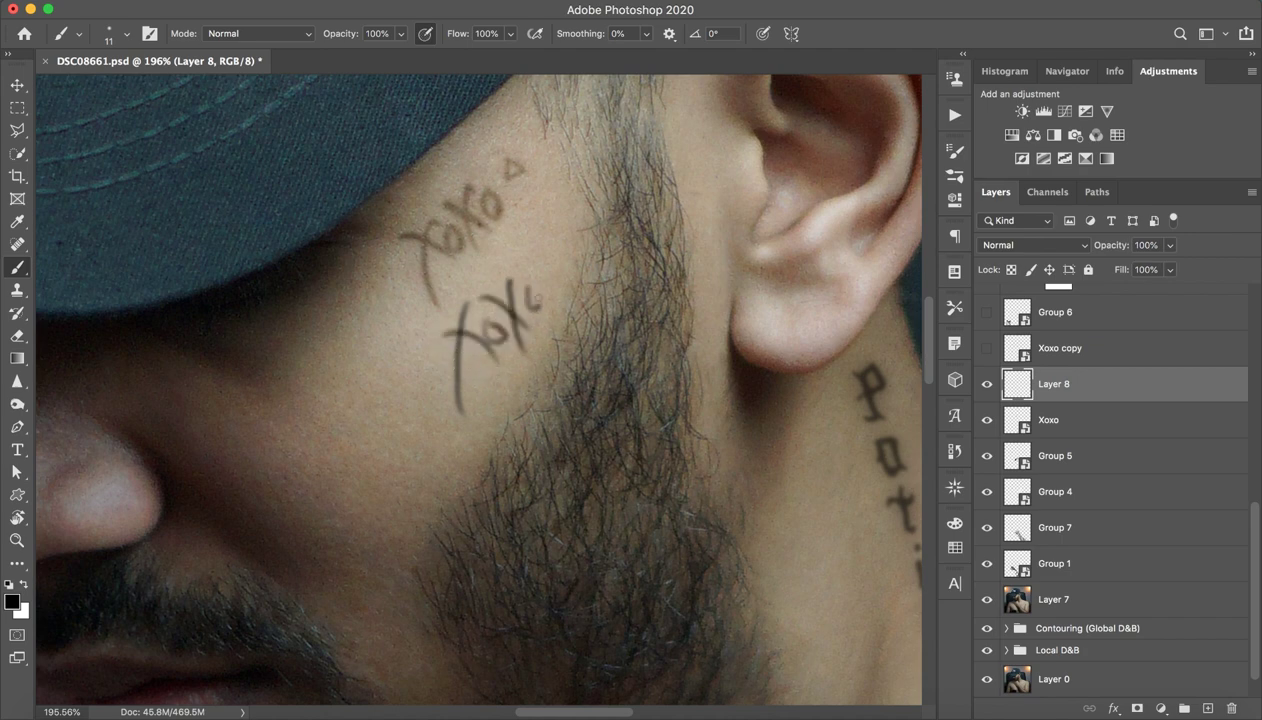
key("z")
mouse_move(588, 183)
left_mouse_down()
mouse_move(454, 307)
mouse_move(545, 264)
mouse_move(580, 263)
left_mouse_up()
key("b")
Review the blend modes and toggle the Xoxo copy and Xoxo layers to compare them with the painted lettering
left_click(1035, 245)
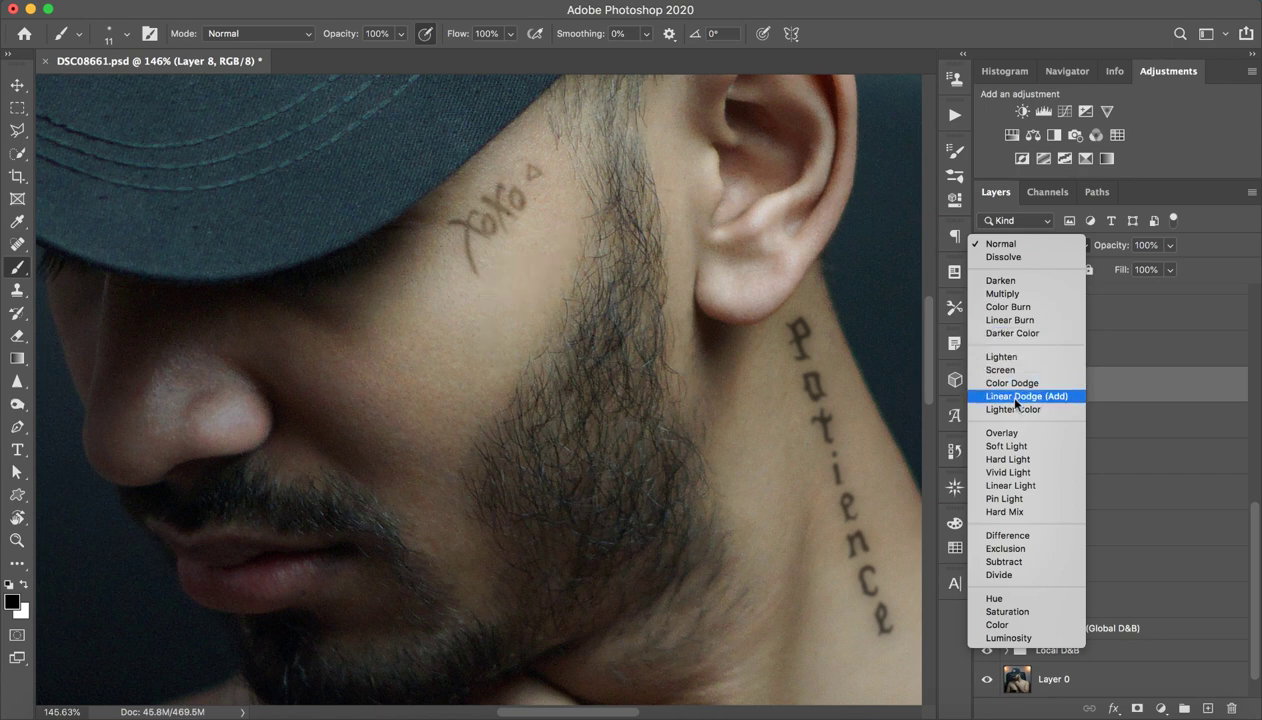
left_click(1172, 442)
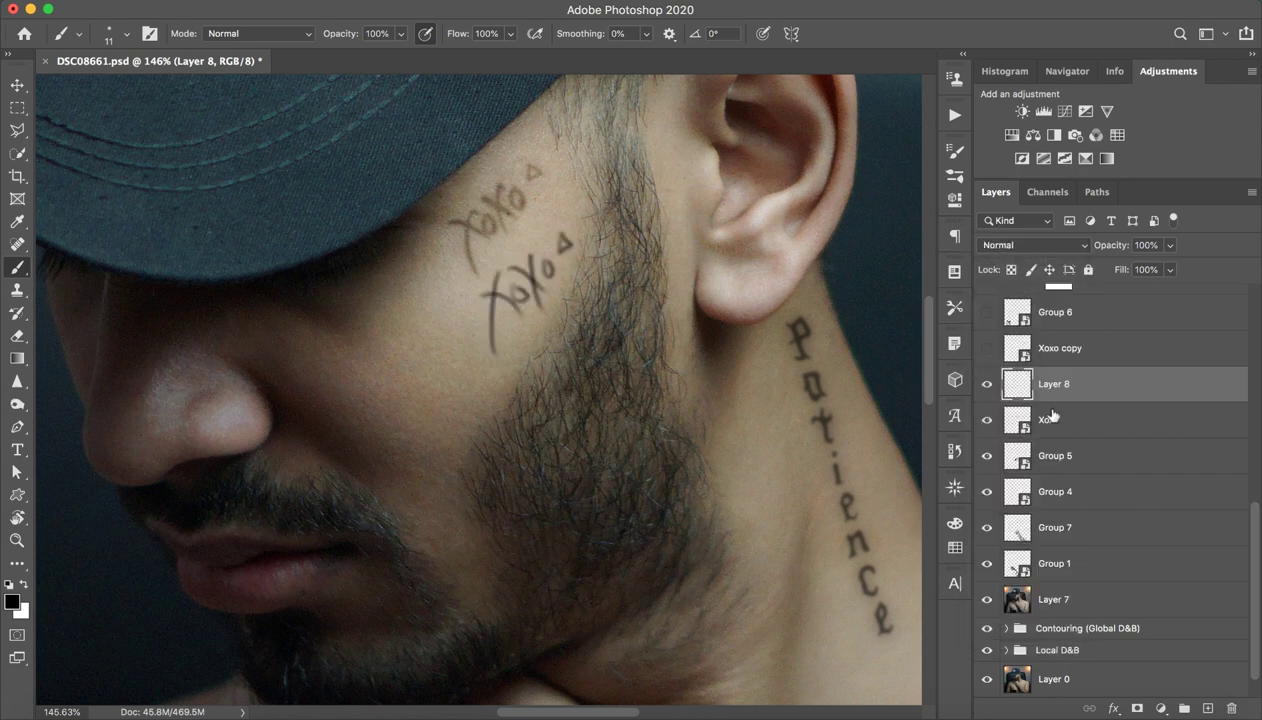
left_click(1076, 347)
left_click(985, 349)
left_click(985, 349)
left_click(985, 349)
left_click(985, 350)
left_click(985, 350)
left_click(985, 350)
left_click(987, 421)
left_click(987, 424)
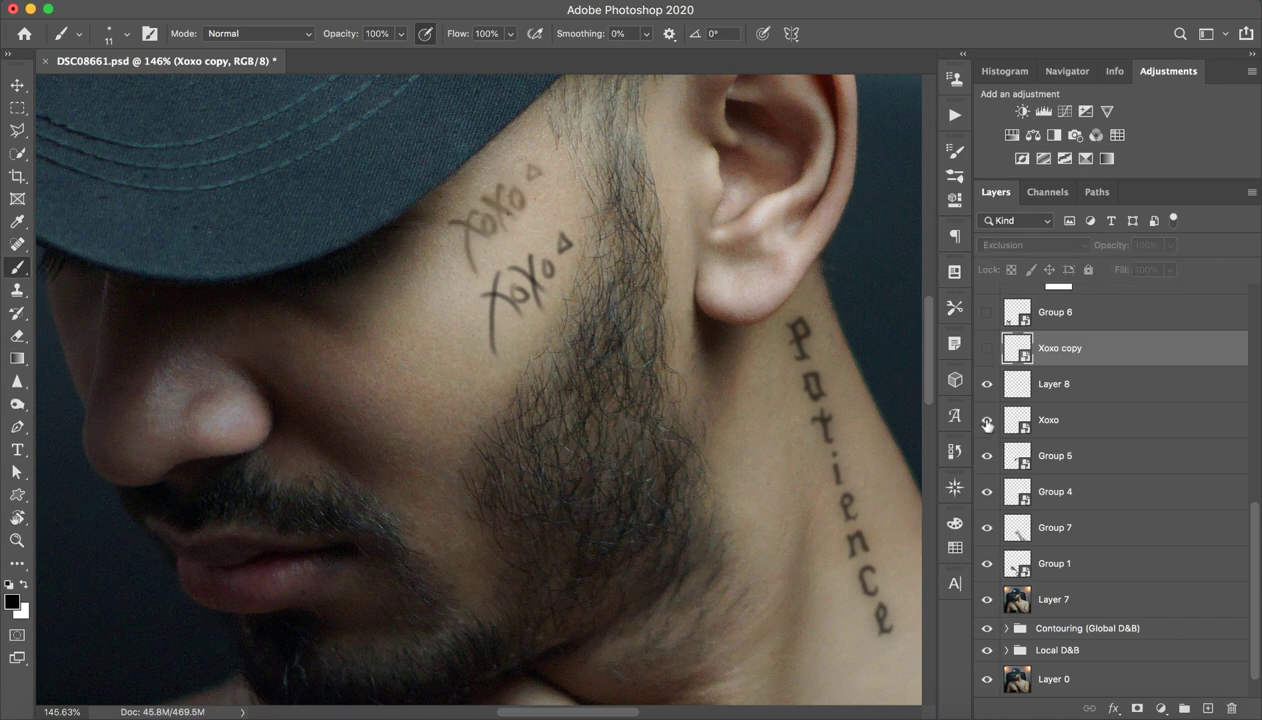
Set the blend mode of the painted lettering on Layer 8 to Soft Light
left_click(1072, 419)
left_click(1075, 382)
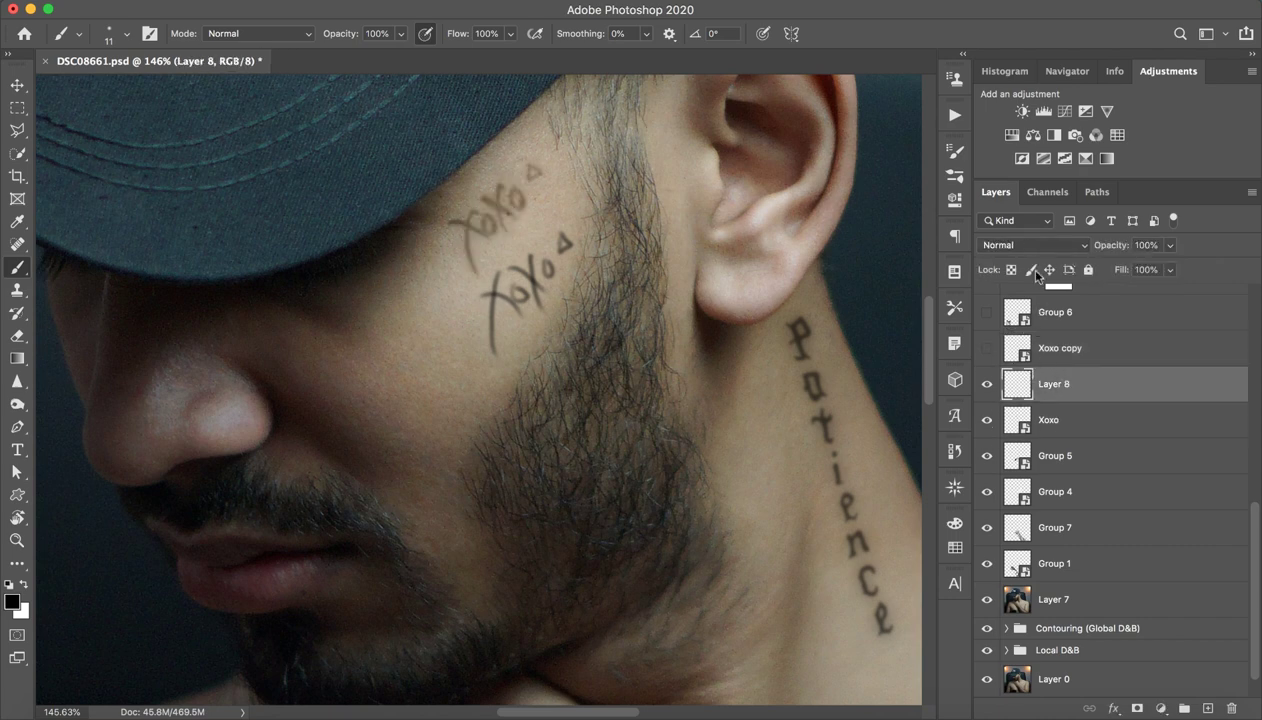
left_click(1022, 245)
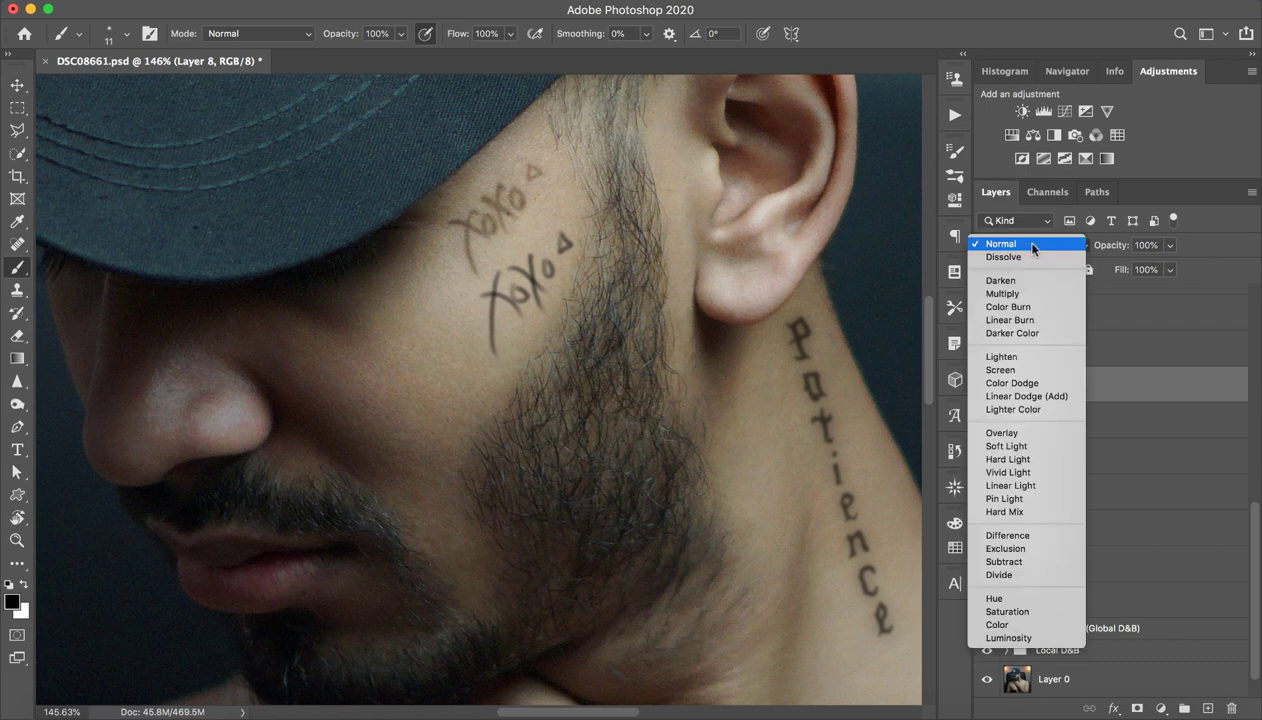
left_click(1018, 445)
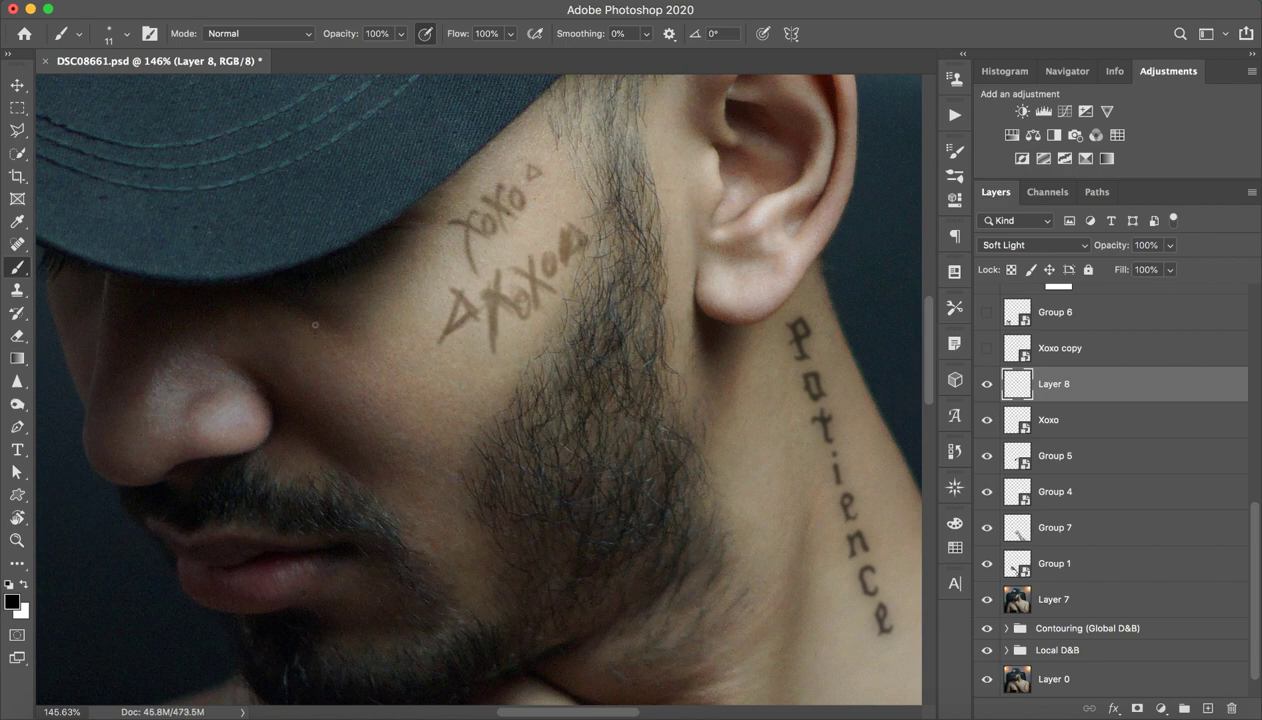
Paint another Xoxo with an underline lower on the cheek, beside the beard
left_click_drag(408, 370, 446, 390)
mouse_move(436, 356)
left_mouse_down()
mouse_move(425, 408)
mouse_move(520, 366)
left_mouse_up()
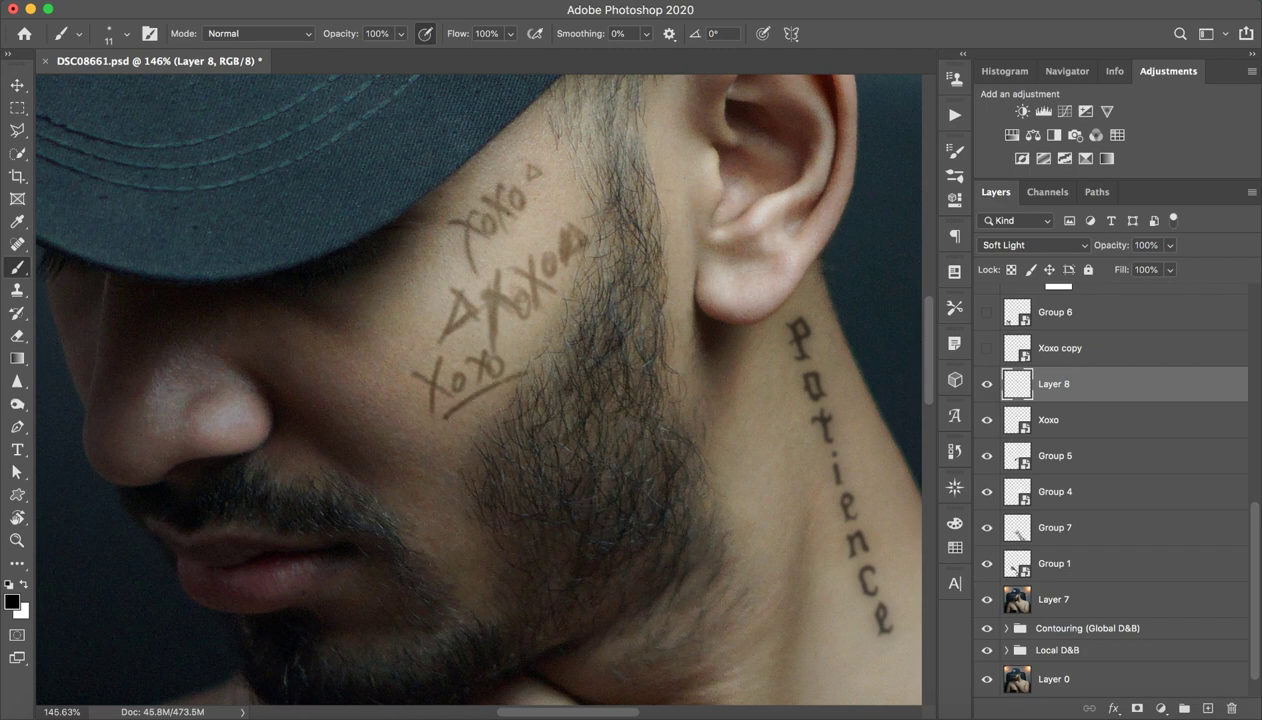
left_click_drag(413, 435, 500, 388)
Compare the face with and without the painted lettering and delete its practice layer, Layer 8
left_click(986, 384)
left_click(986, 384)
left_click(986, 384)
left_click_drag(1210, 694, 1230, 707)
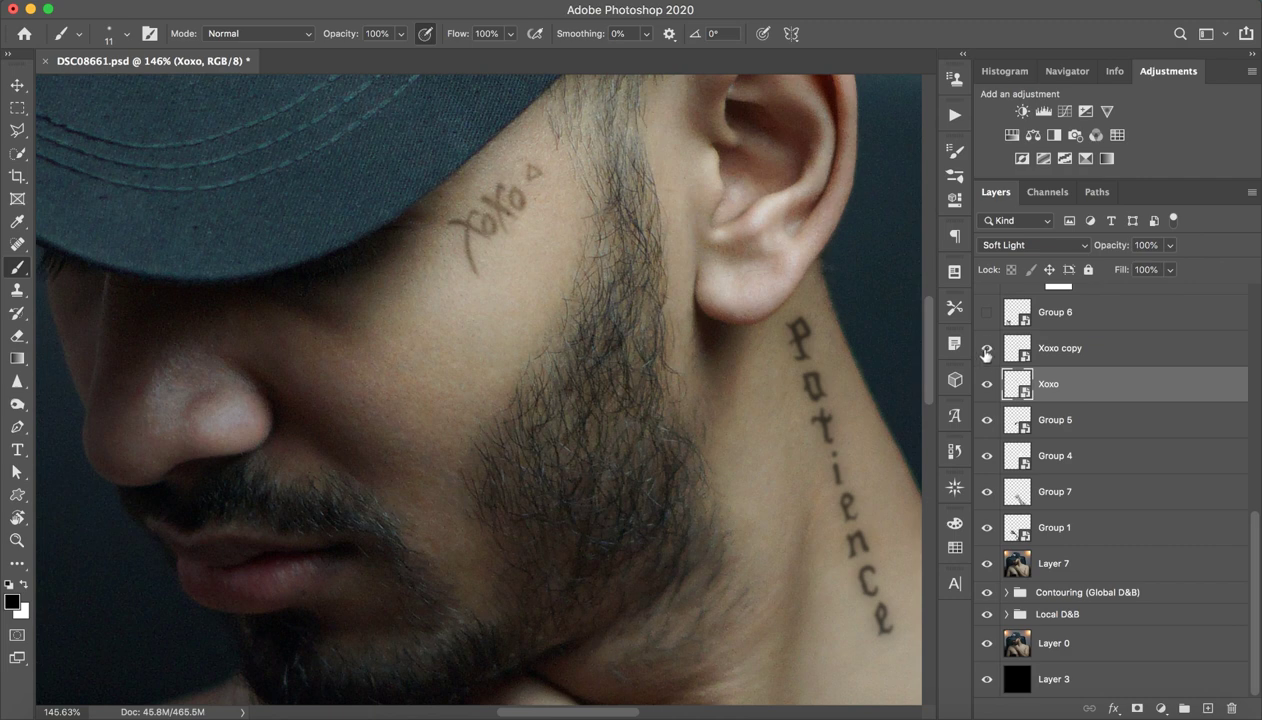
Show the Xoxo copy layer, toggling it to compare the Money tattoo on the chest
key("z")
mouse_move(821, 383)
left_mouse_down()
mouse_move(671, 397)
mouse_move(721, 399)
left_mouse_up()
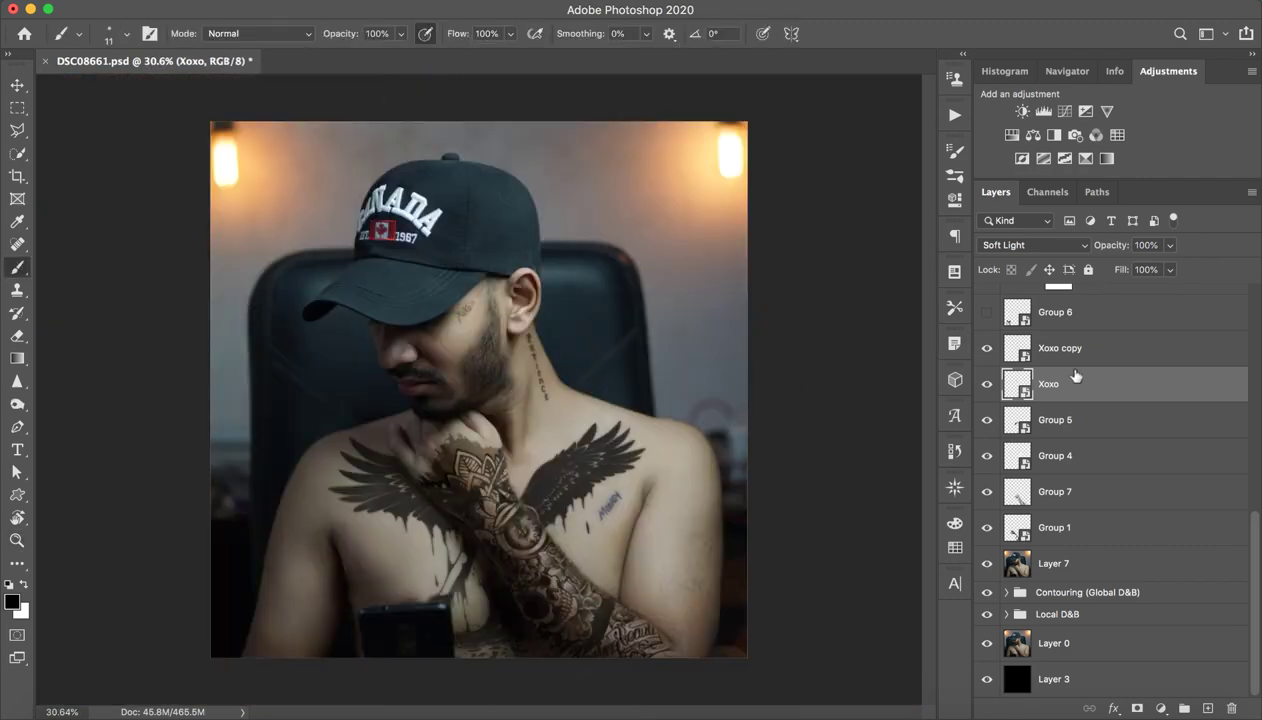
left_click(1075, 349)
left_click(987, 348)
left_click(987, 348)
key("z")
left_click_drag(611, 527, 745, 497)
left_click_drag(667, 361, 572, 378)
key("b")
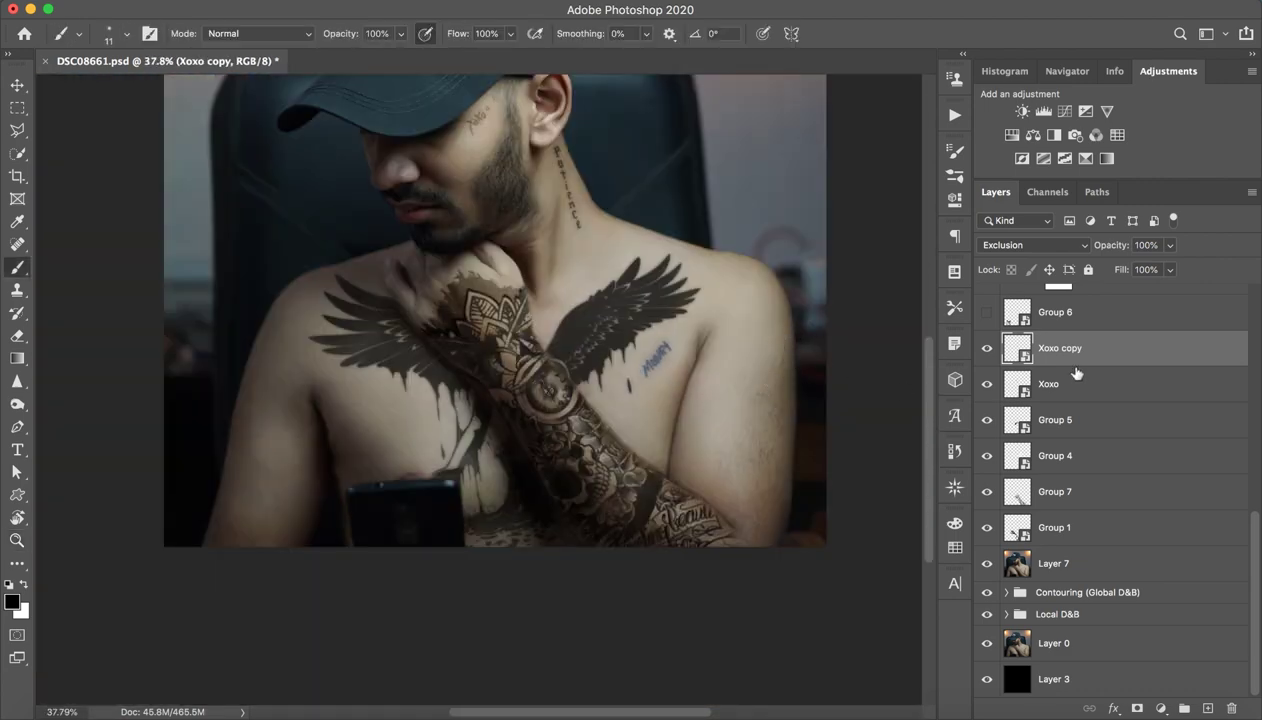
Try the Normal and Subtract blend modes on the Xoxo copy layer's Money tattoo
left_click(1014, 245)
left_click(1005, 244)
left_click(1010, 245)
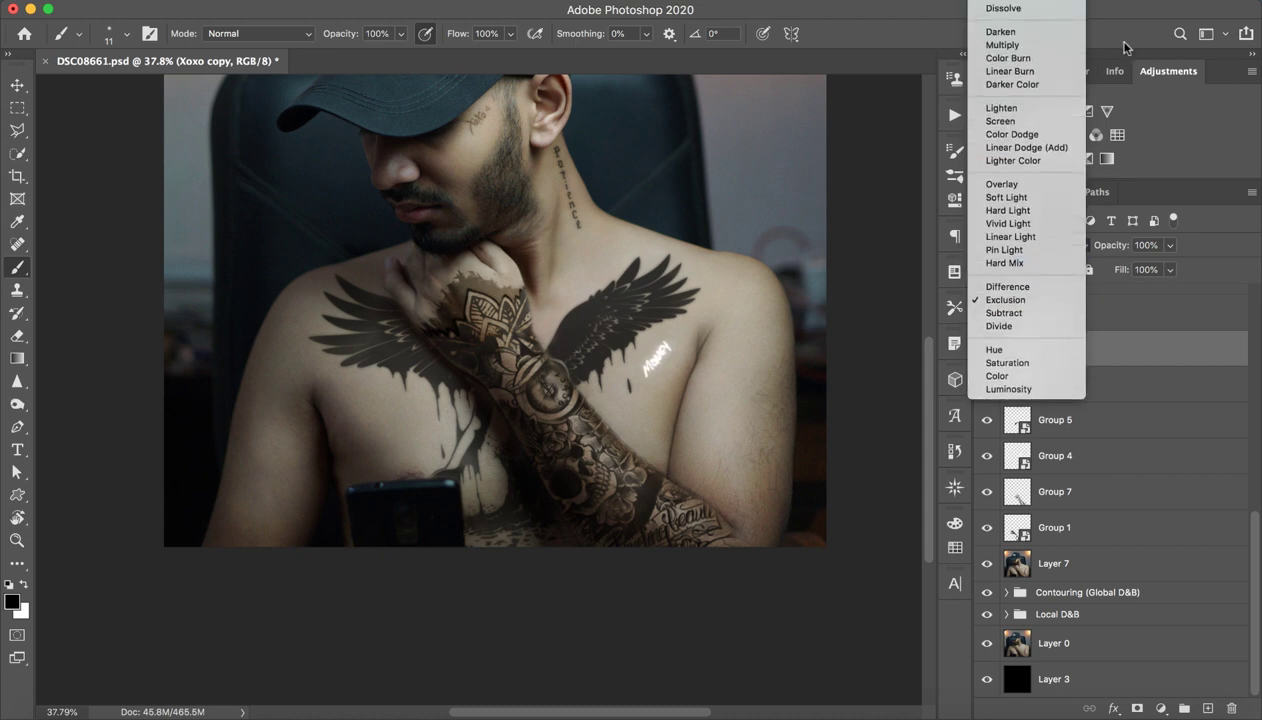
left_click(1005, 88)
left_click(1030, 245)
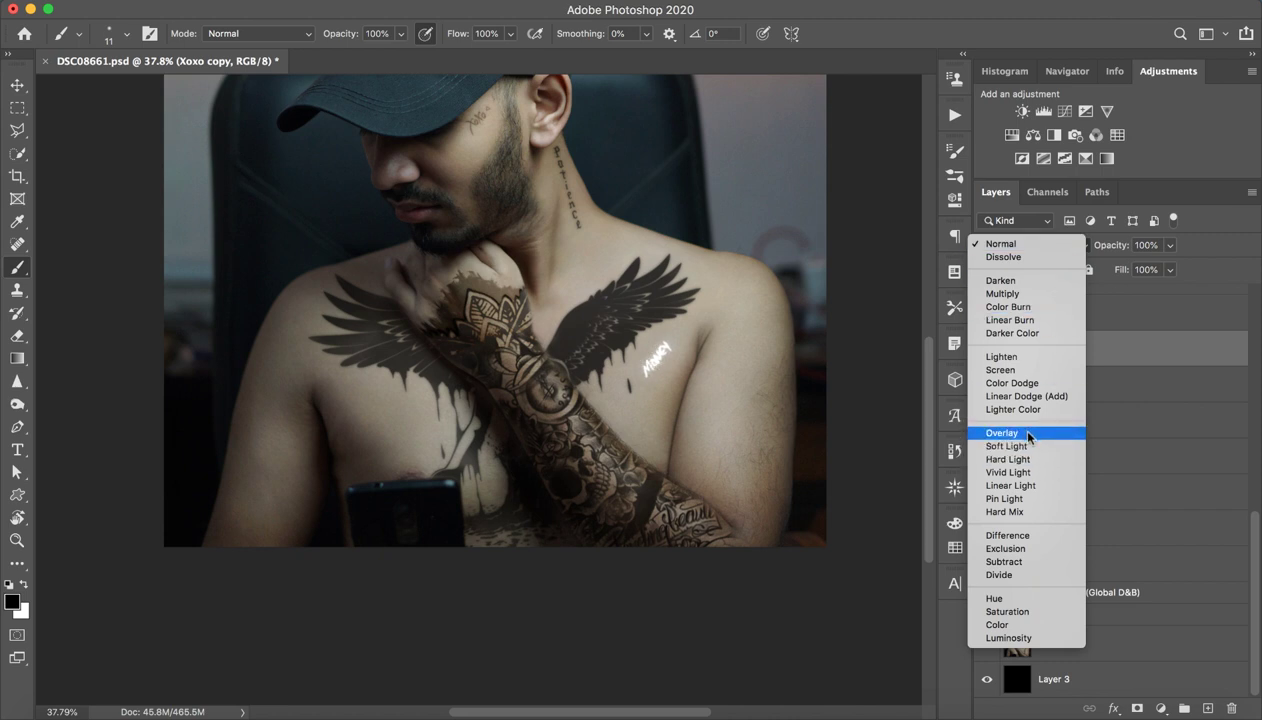
left_click(1008, 560)
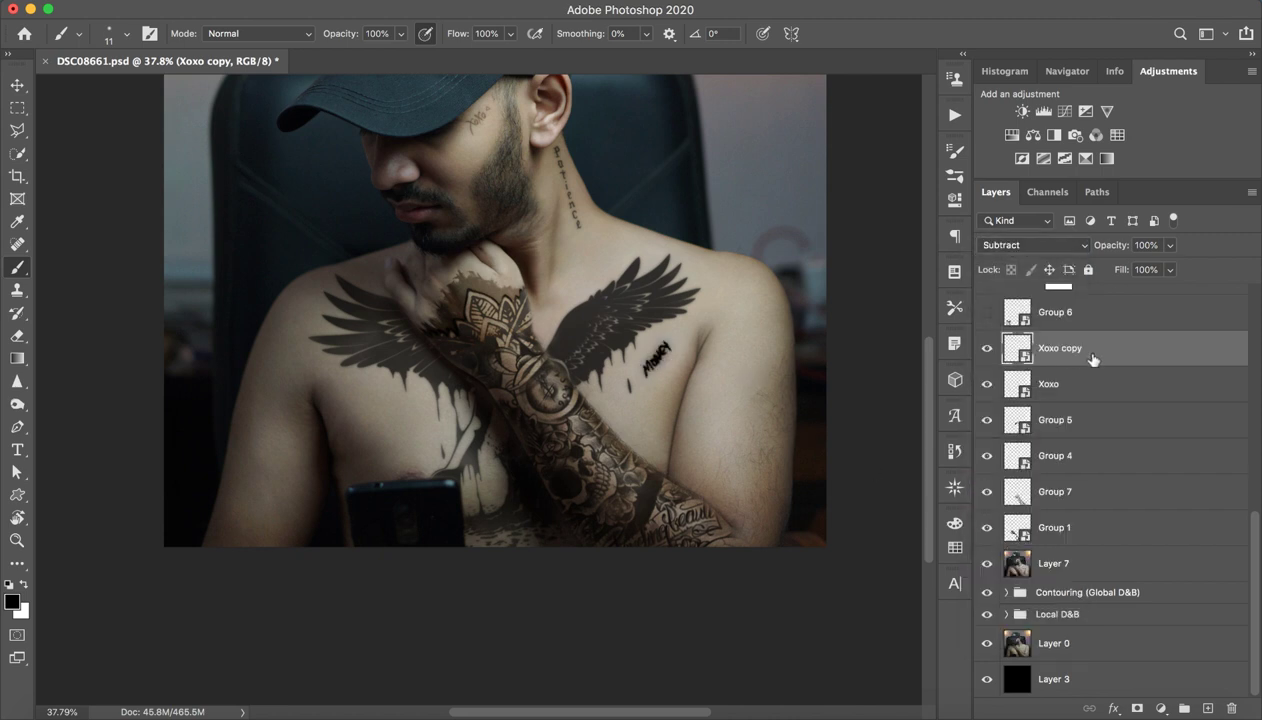
left_click(1017, 220)
left_click(1000, 241)
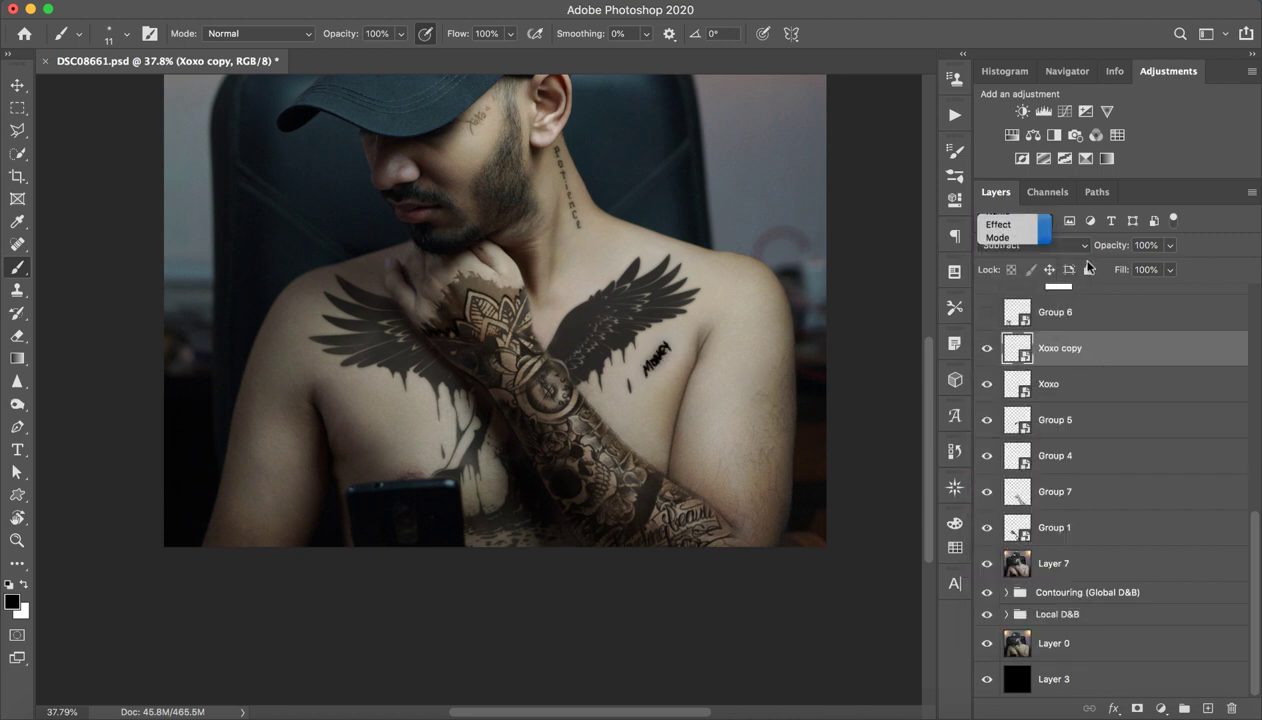
left_click(1030, 220)
left_click(1000, 192)
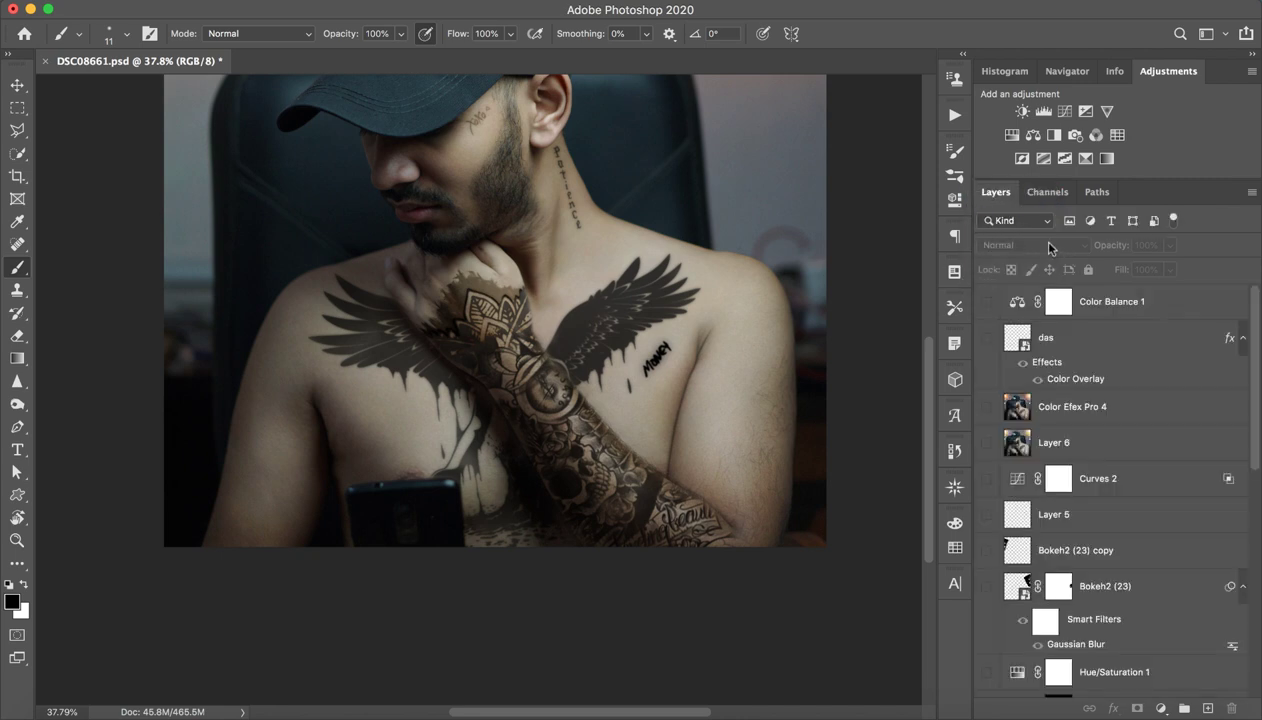
left_click(1075, 340)
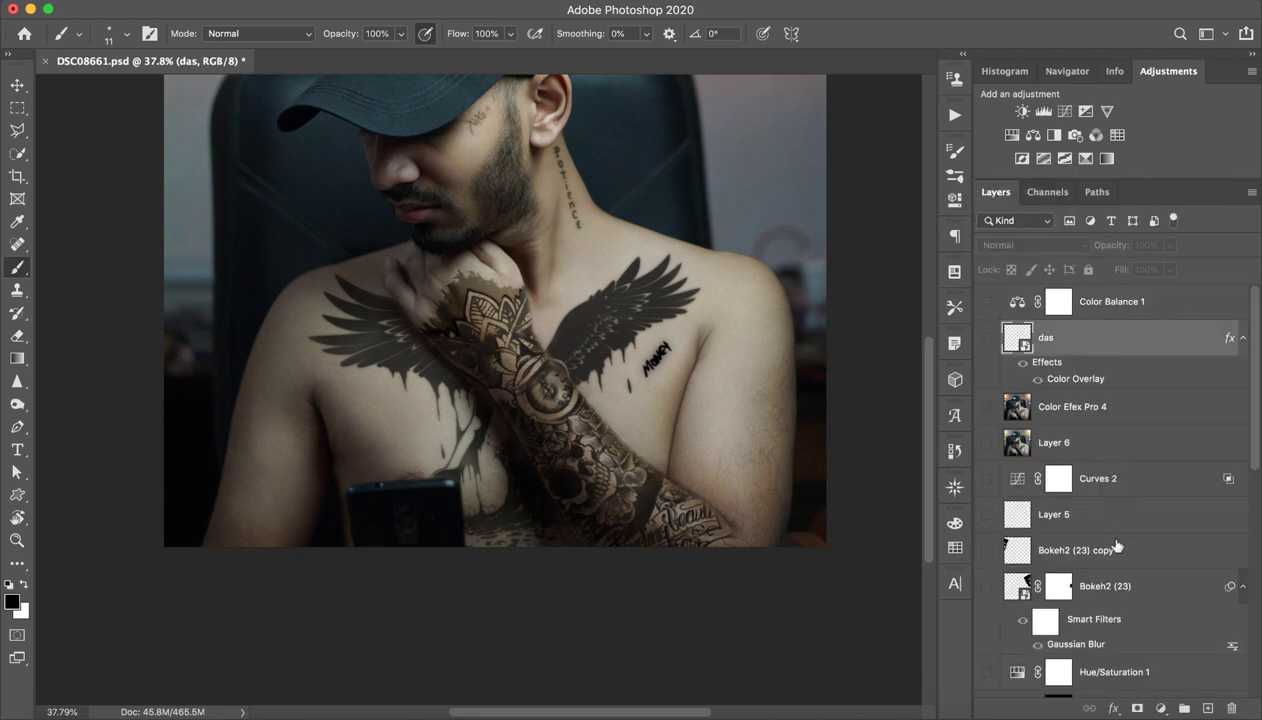
scroll(1113, 539, "down", 10)
scroll(1062, 440, "up", 2)
Toggle the Group 6 and Xoxo copy layers for comparison, and set Xoxo copy's blend mode to Exclusion
left_click(1062, 422)
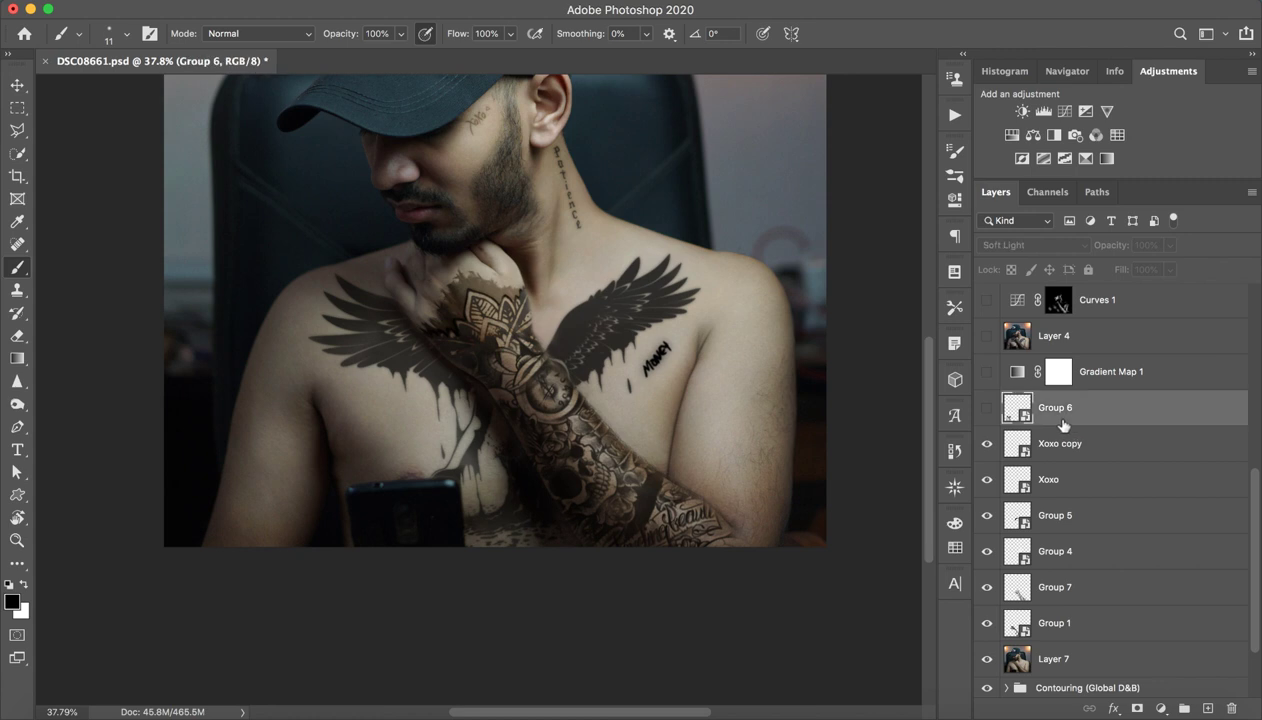
left_click(986, 407)
left_click(986, 407)
left_click(986, 443)
left_click(1092, 450)
left_click(986, 443)
left_click(1030, 245)
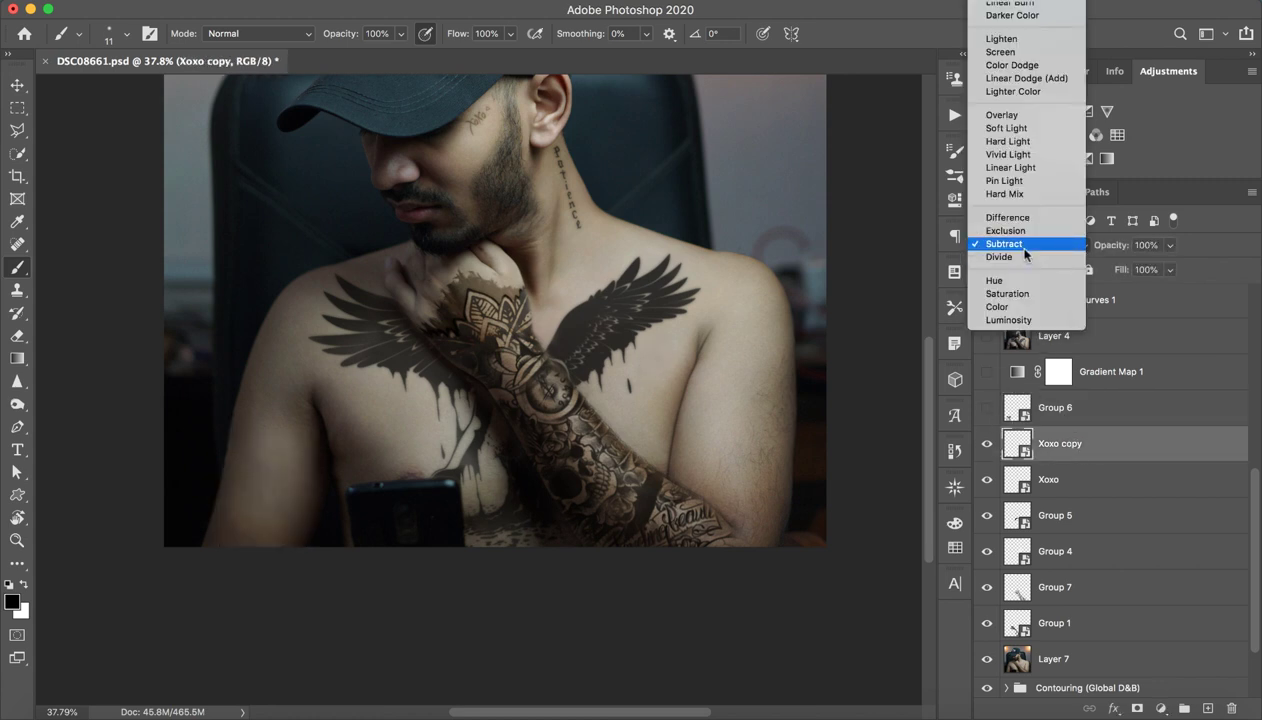
left_click(1020, 231)
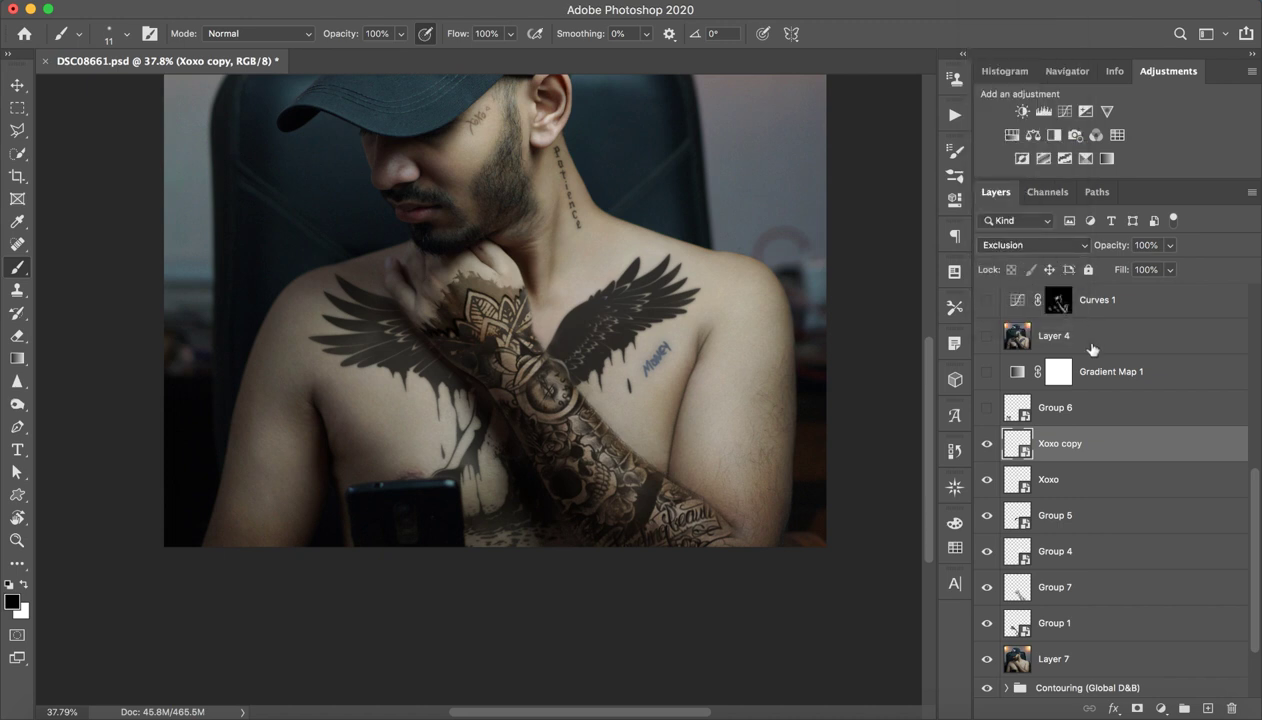
Show the Group 6 tattoo layer on the man's upper arm and check its blend mode
left_click(1033, 409)
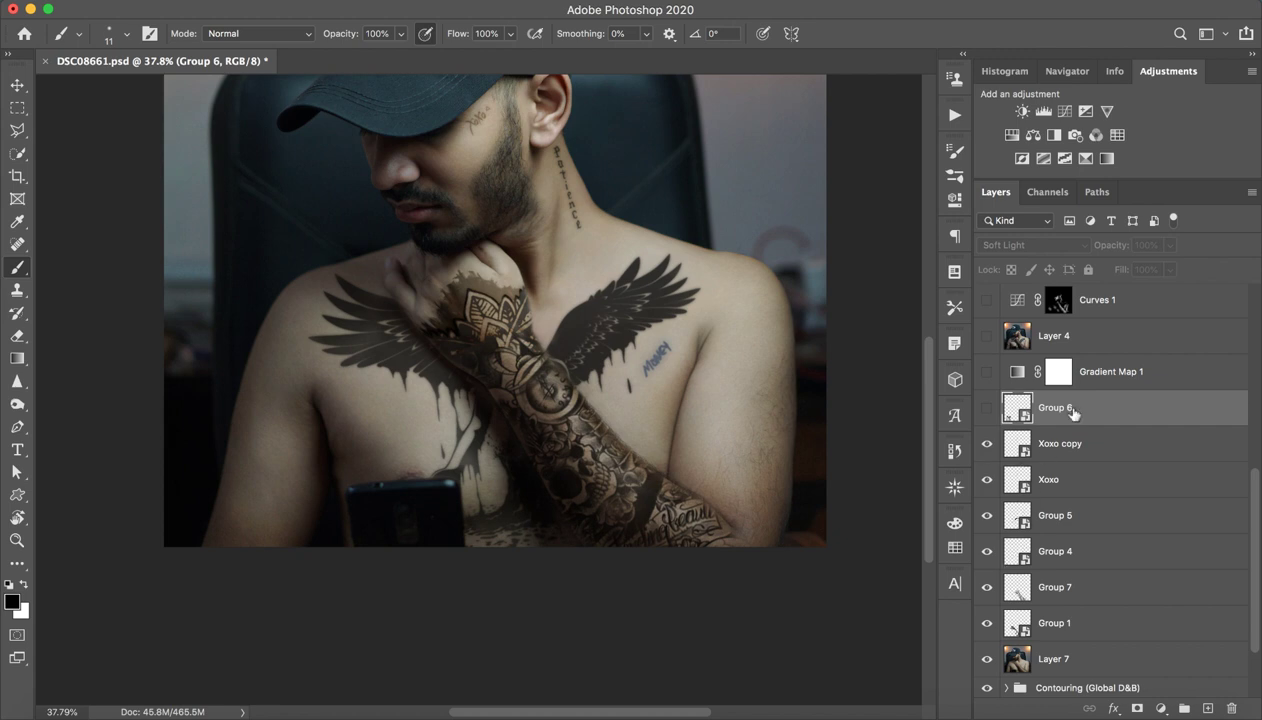
left_click(987, 407)
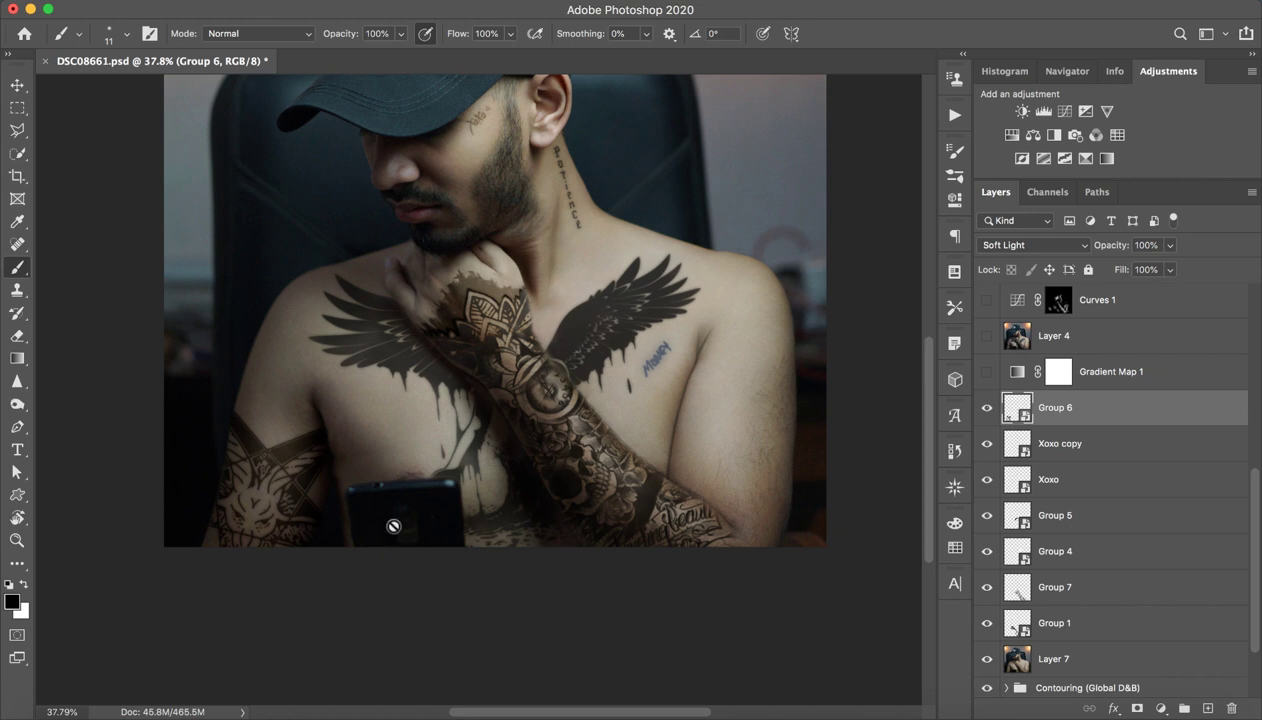
left_click(1046, 247)
left_click(1029, 242)
Compare the whole portrait with the Gradient Map 1 adjustment switched on and off
left_click(1172, 372)
left_click(987, 374)
left_click(988, 373)
key("z")
mouse_move(760, 345)
left_mouse_down()
mouse_move(690, 350)
mouse_move(620, 514)
mouse_move(727, 512)
left_mouse_up()
key("z")
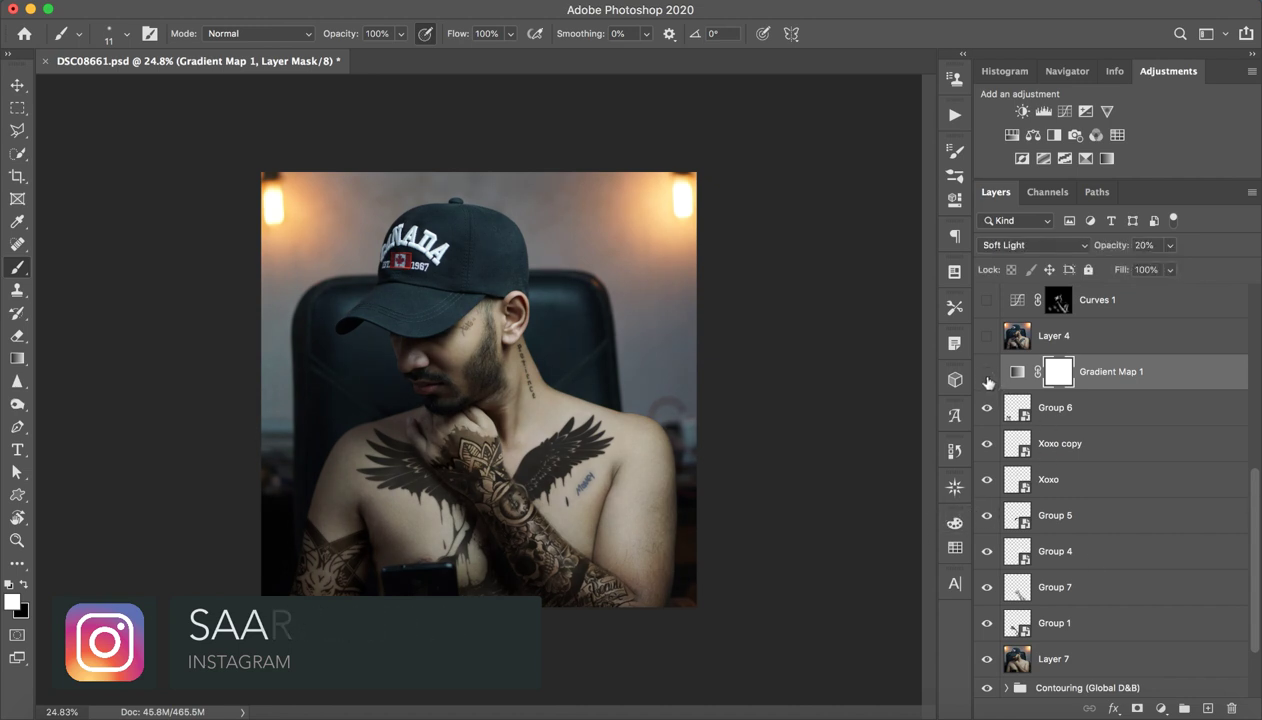
Inspect the black-to-white gradient of Gradient Map 1 in the Gradient Editor without changing it
double_click(1017, 371)
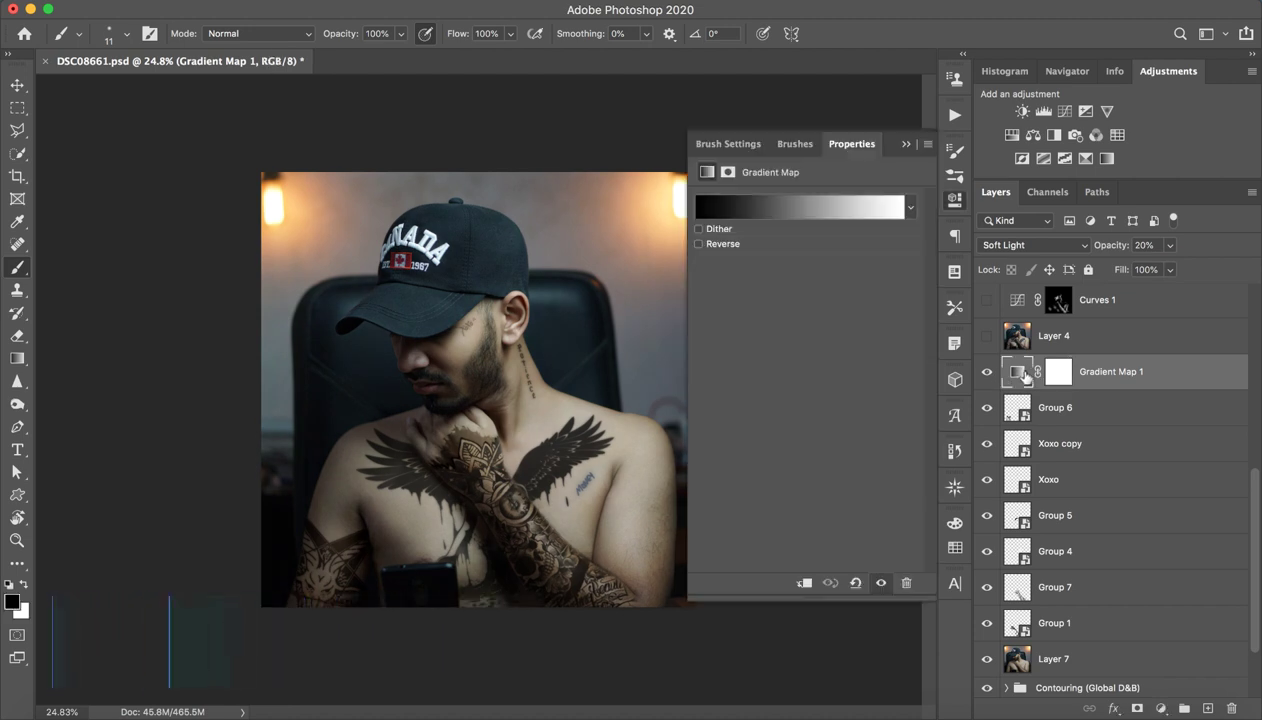
left_click(789, 208)
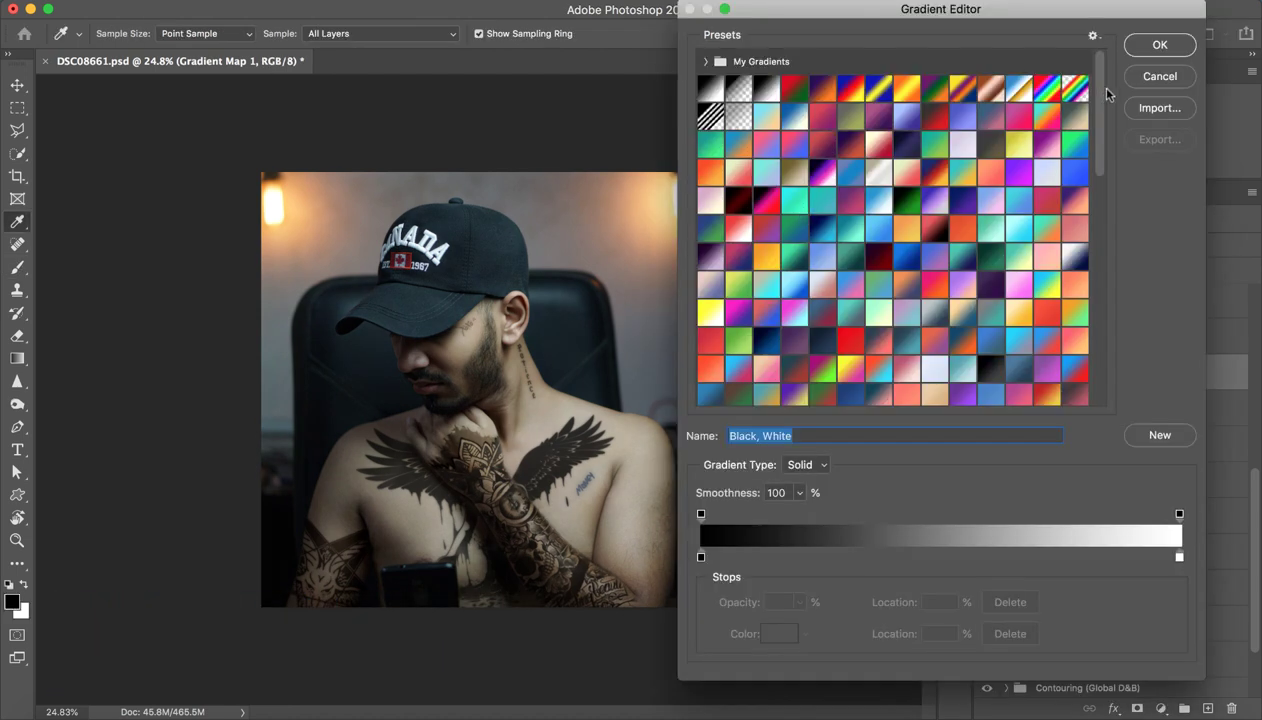
left_click(1158, 77)
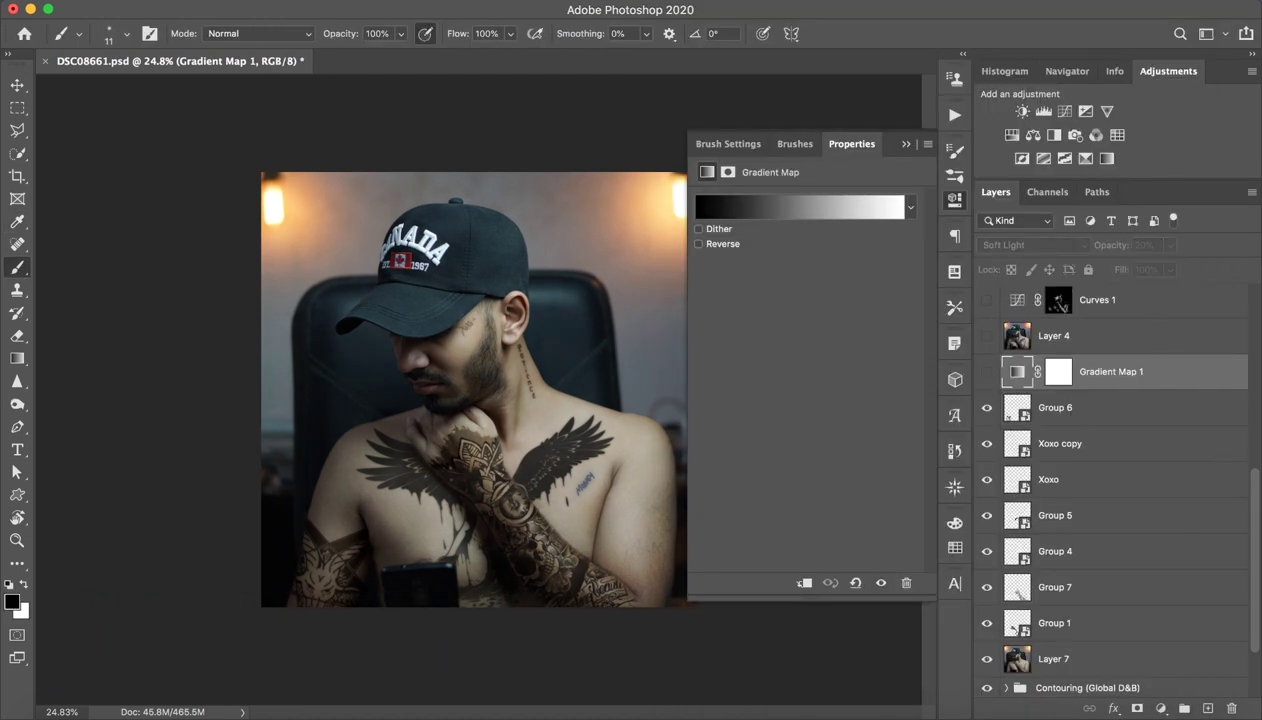
Add a blank layer and a new Gradient Map adjustment above Gradient Map 1, keeping the black-to-white gradient
left_click(1207, 707)
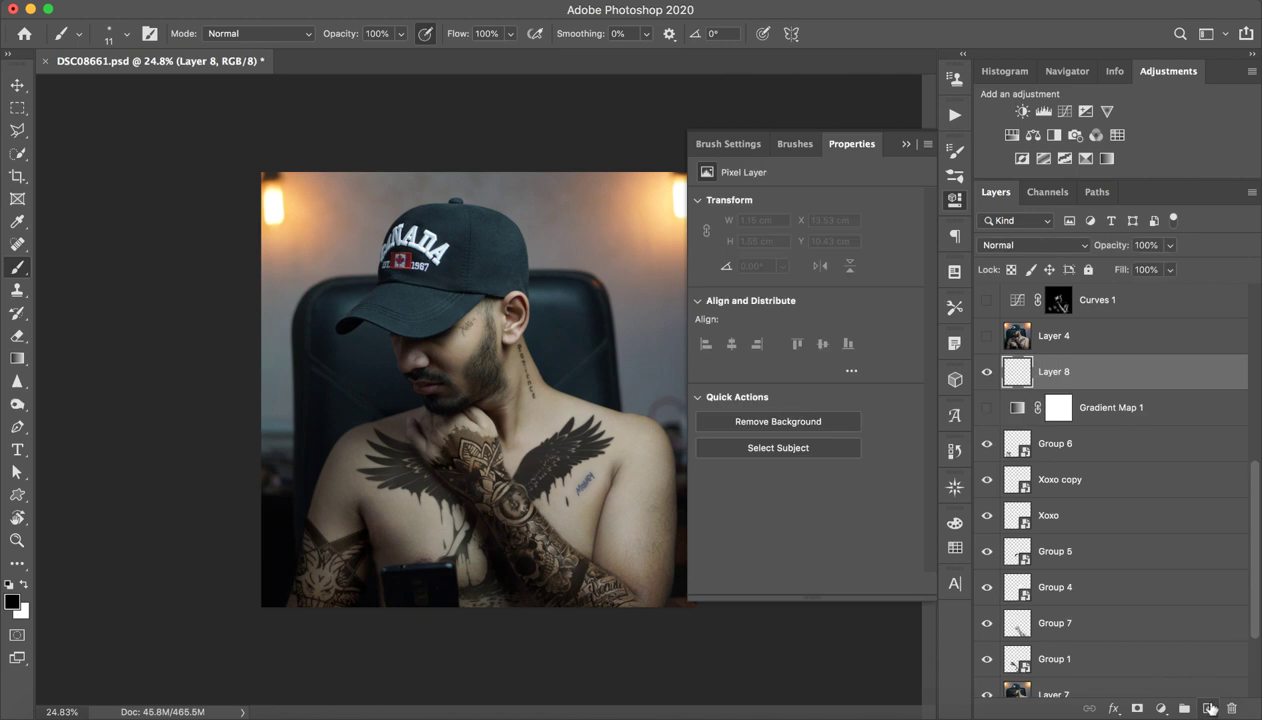
left_click(1110, 159)
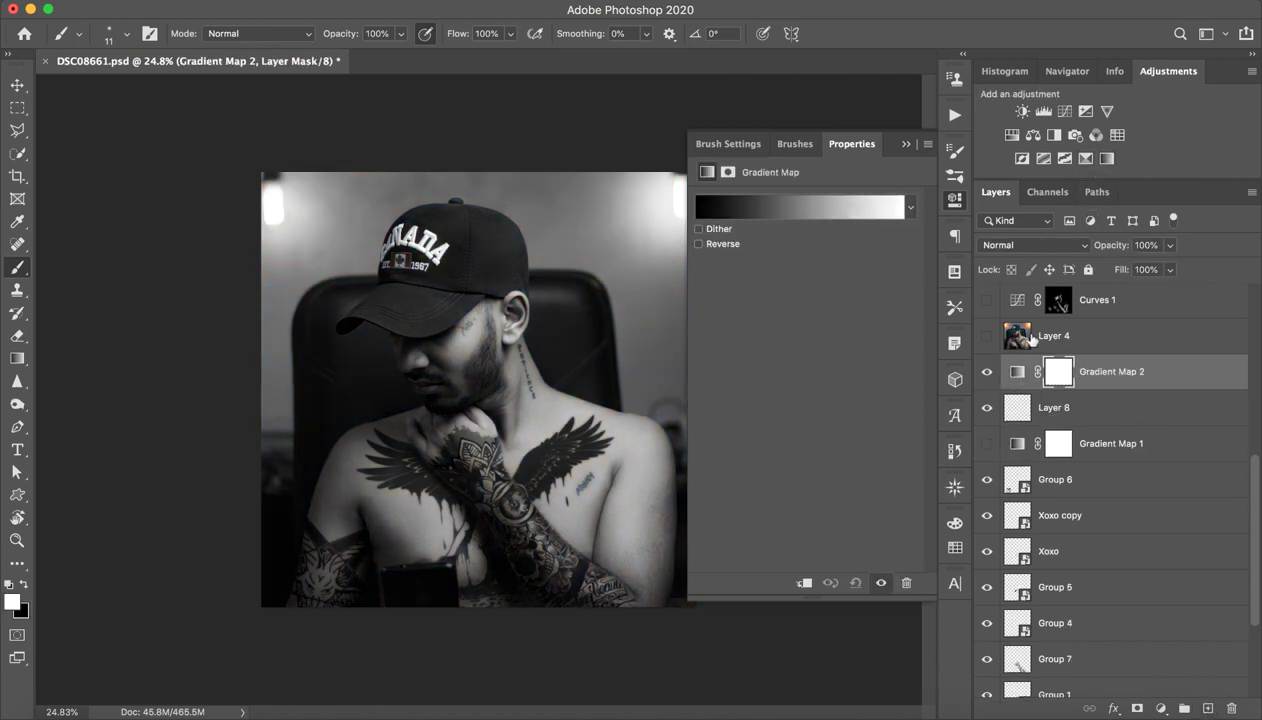
left_click(790, 207)
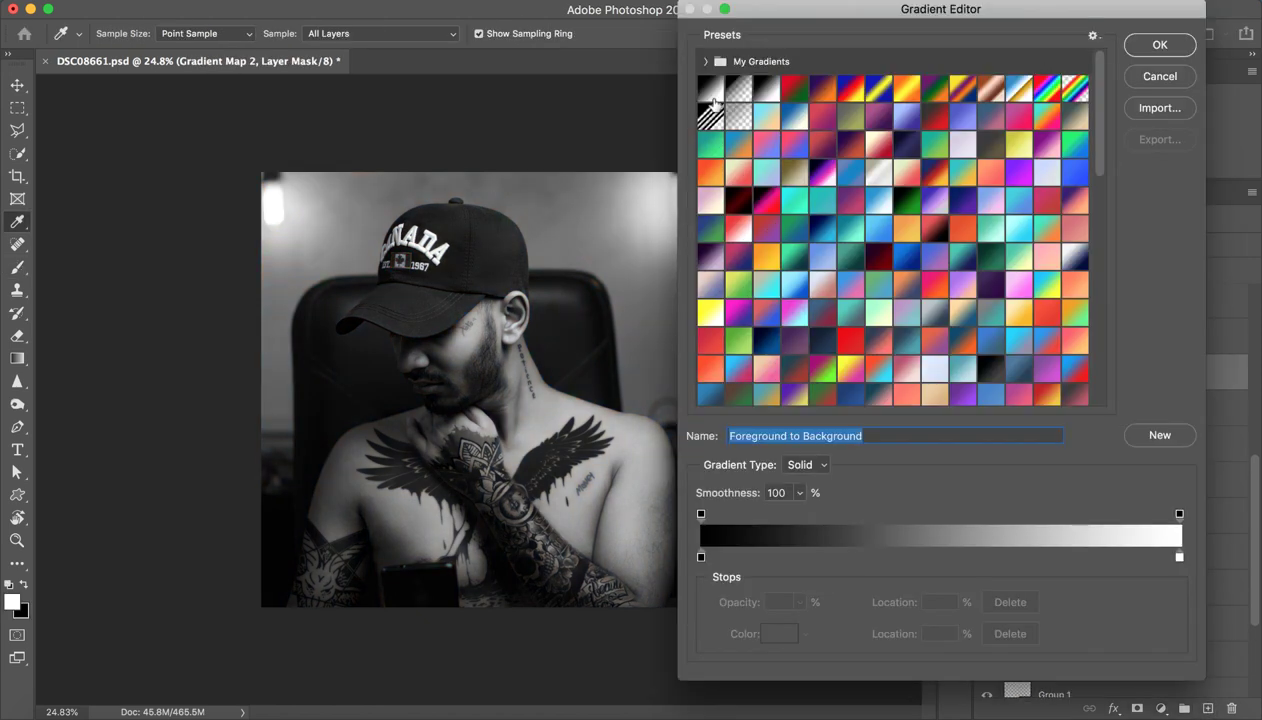
left_click(1162, 77)
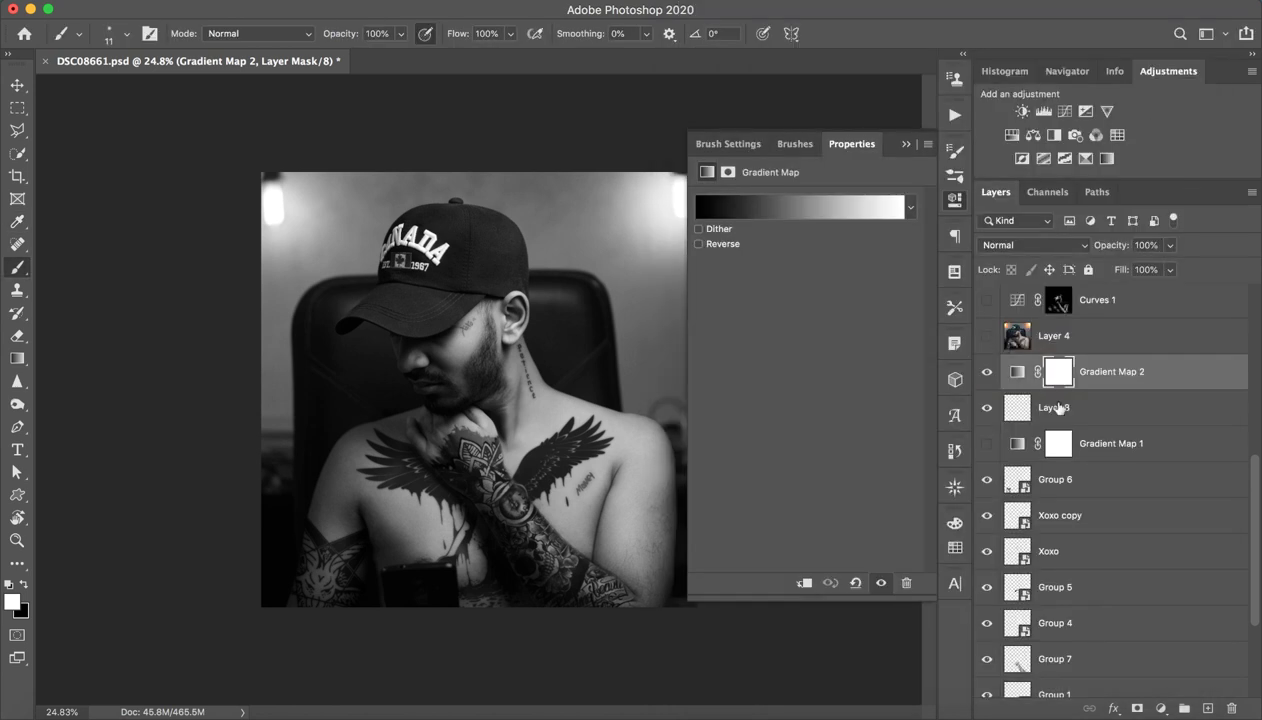
Delete the blank layer between the two gradient map adjustments
left_click(1058, 407)
left_click(1085, 444)
left_click(1100, 377)
left_click(1052, 409)
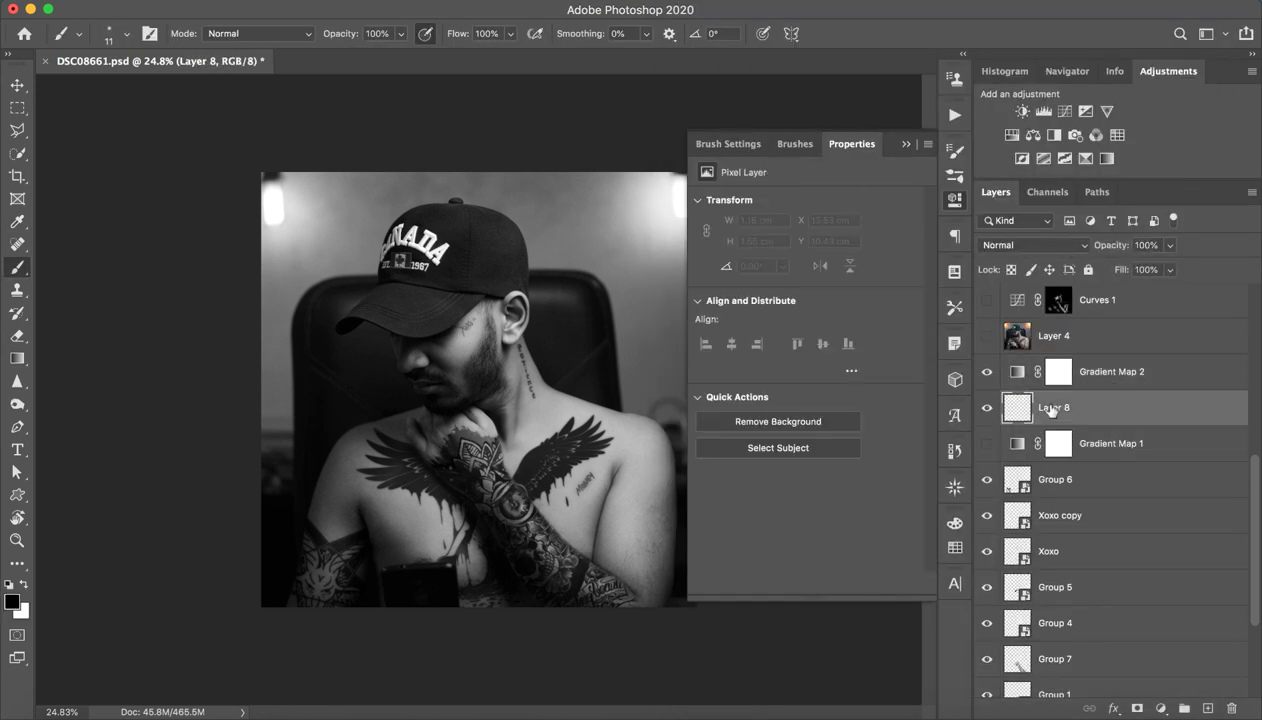
left_click(906, 145)
left_click(1228, 706)
Set Gradient Map 2 to the Soft Light blend mode and lower its opacity to 20%
left_click(1141, 375)
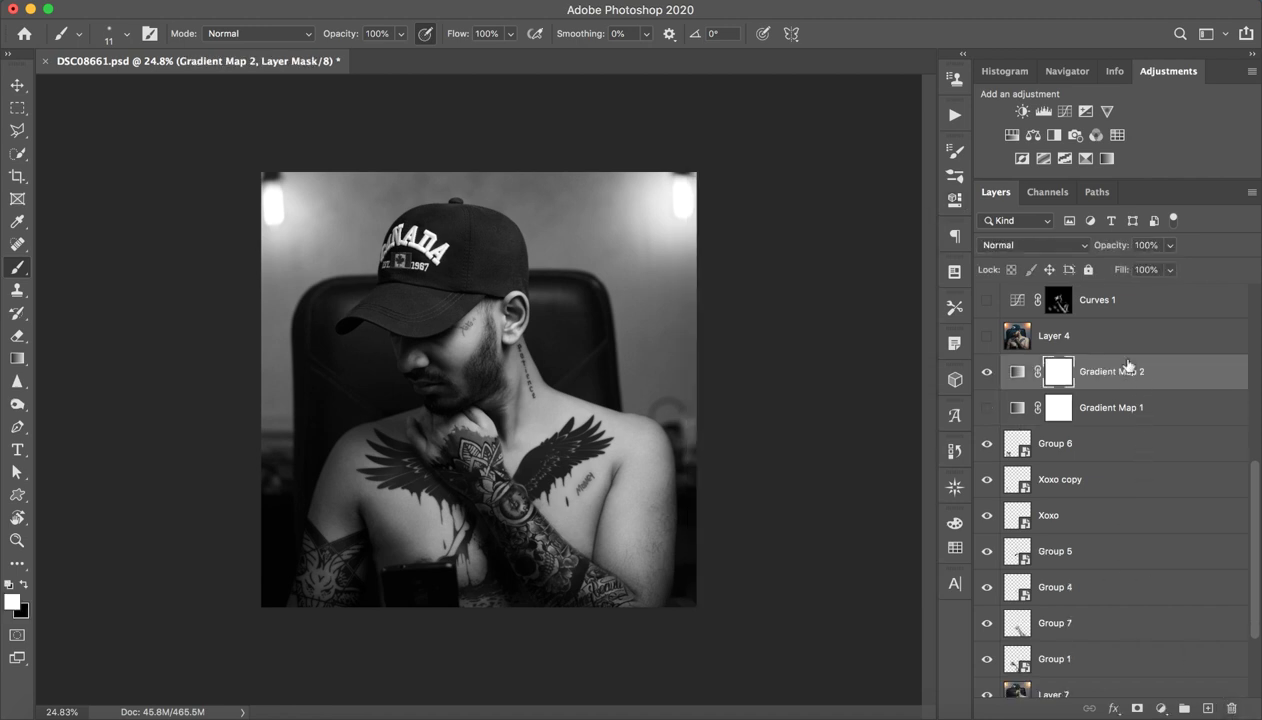
left_click(1027, 247)
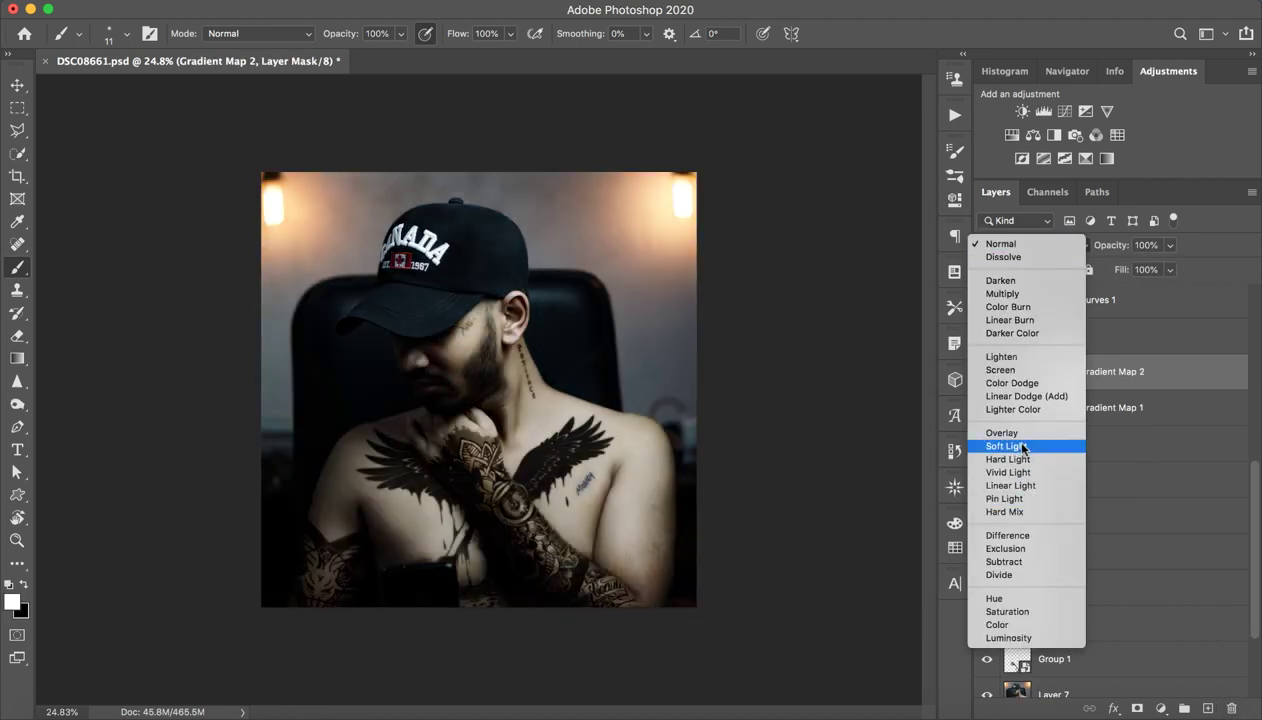
left_click(1020, 442)
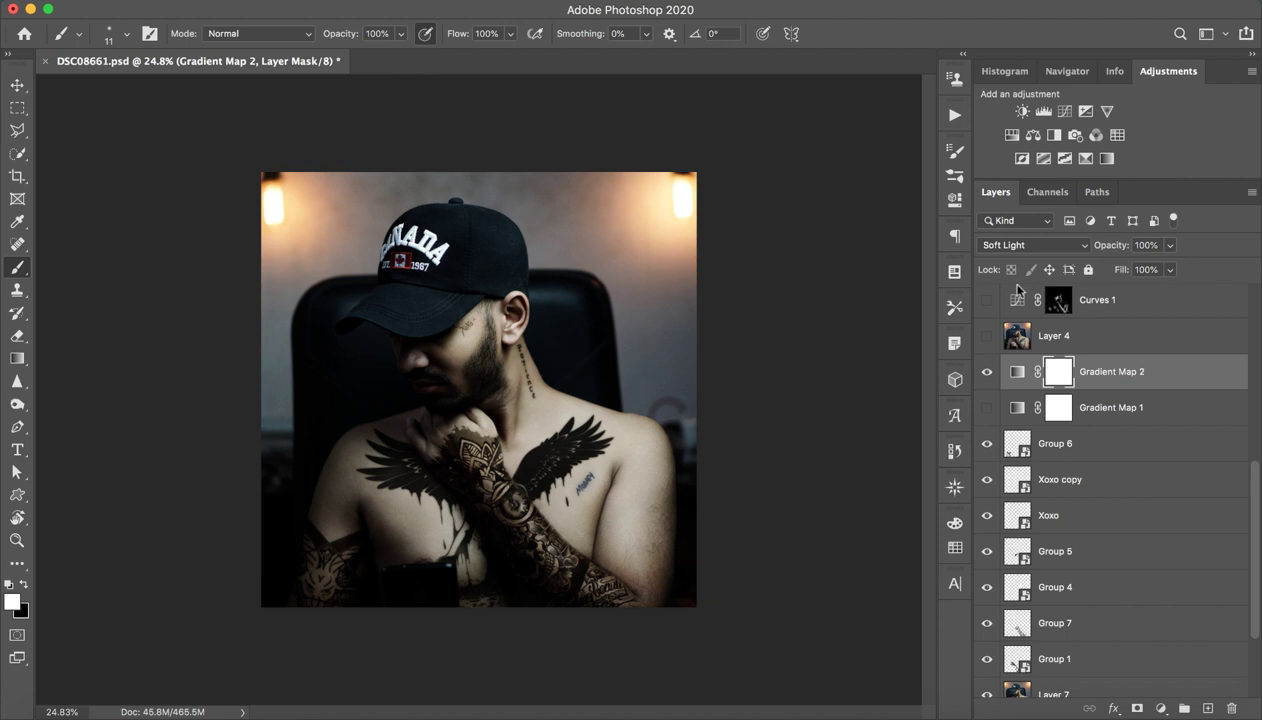
mouse_move(1113, 245)
left_mouse_down()
mouse_move(1090, 245)
mouse_move(1113, 250)
left_mouse_up()
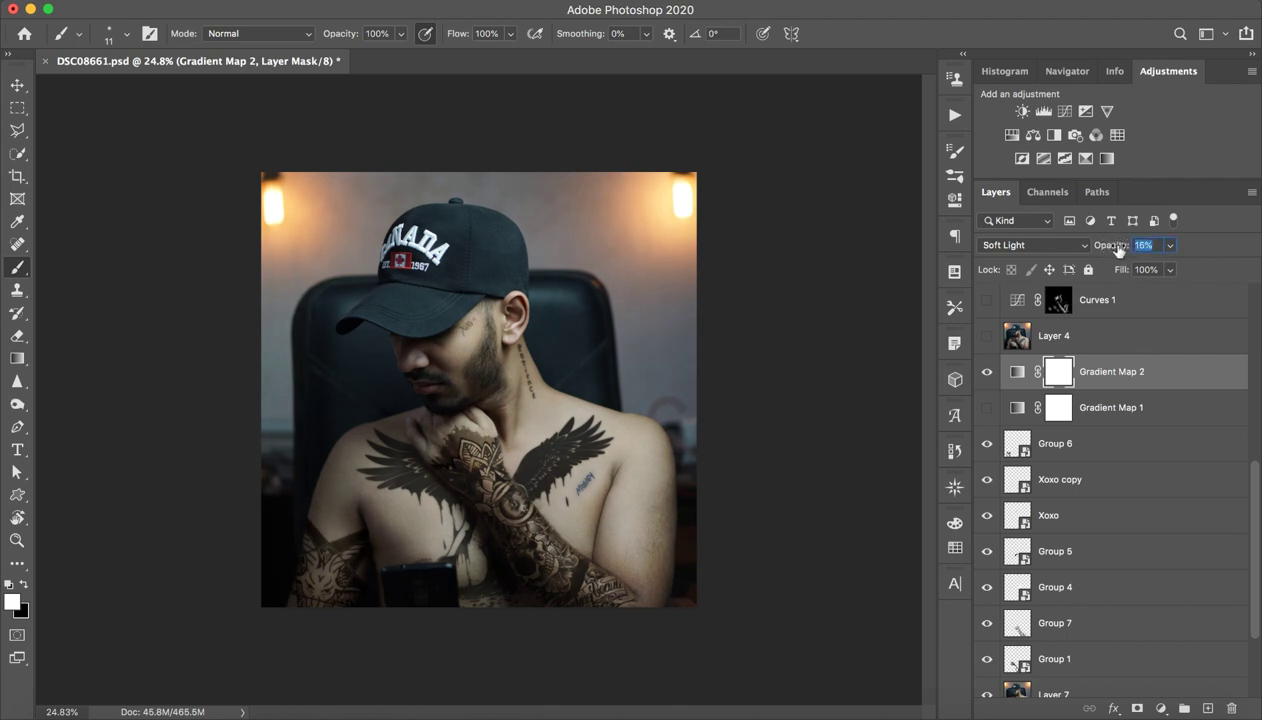
key("Return")
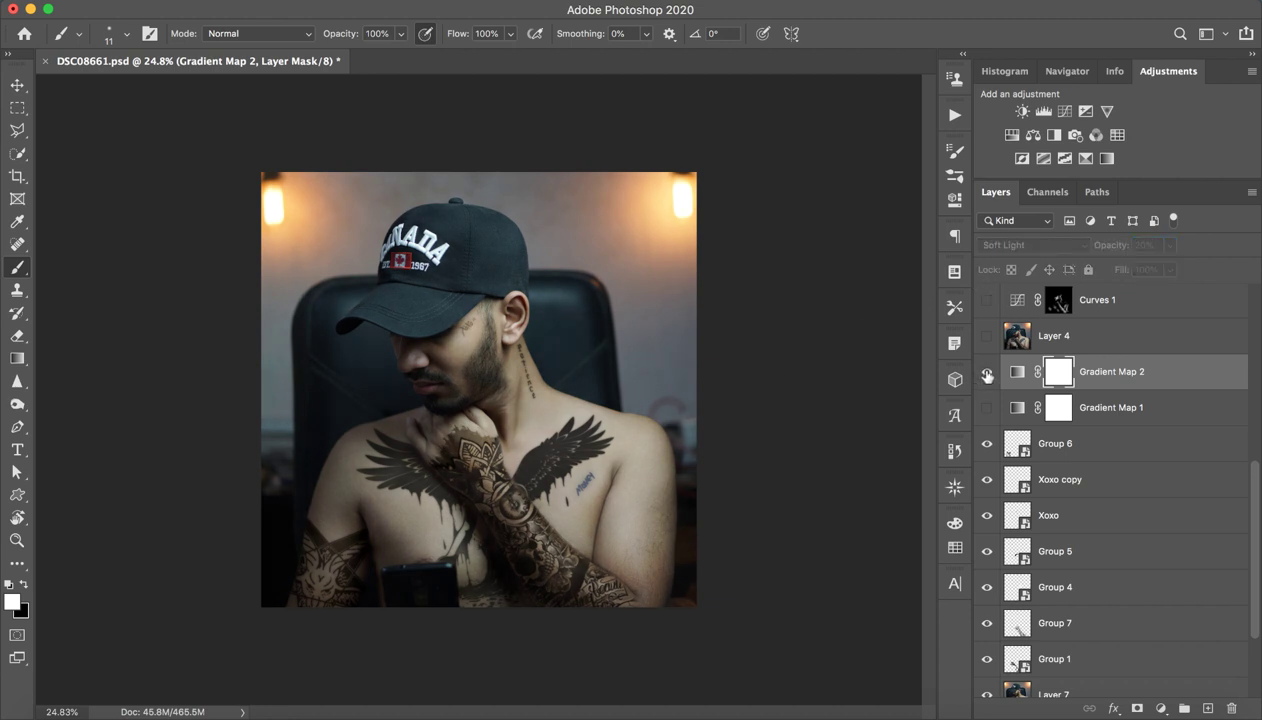
Compare the portrait with the Gradient Map 2 adjustment switched on and off
left_click(985, 377)
left_click(988, 373)
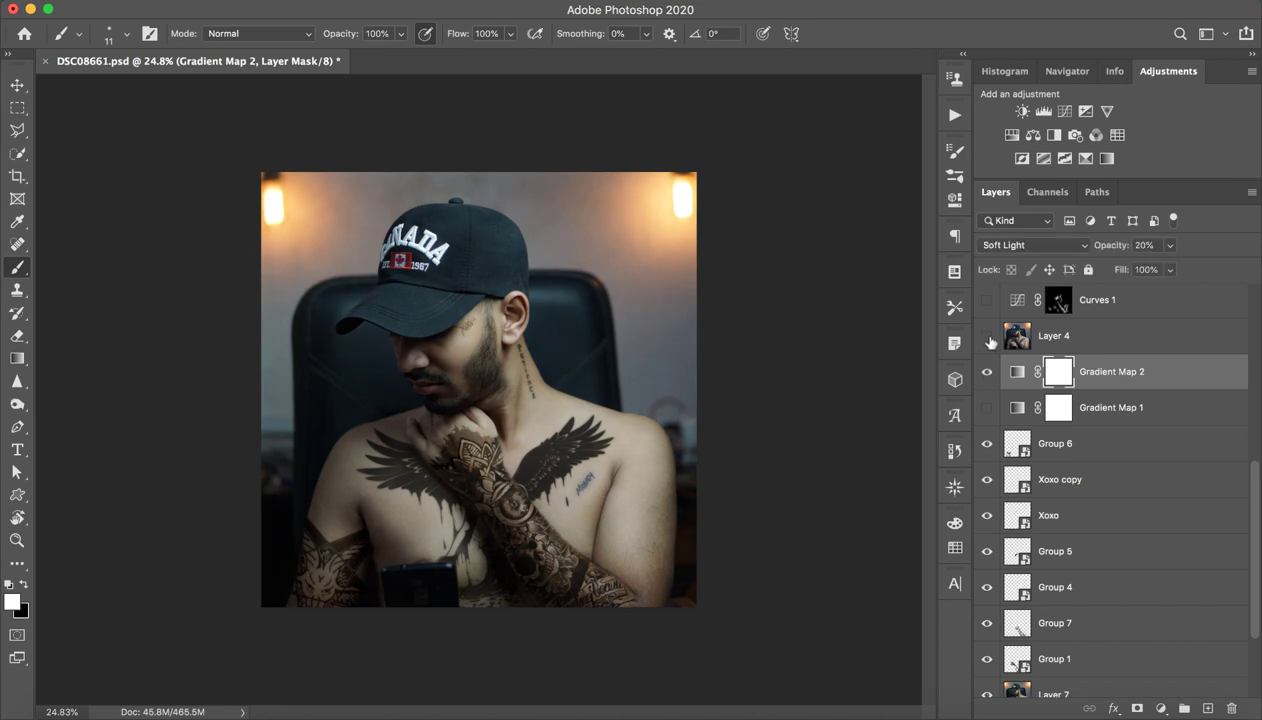
left_click(988, 338)
left_click(987, 371)
left_click(987, 371)
Show Gradient Map 1 and Layer 4, checking the portrait with Layer 4 switched on and off
left_click(986, 337)
left_click(986, 338)
left_click(986, 338)
left_click(987, 340)
left_click(987, 339)
left_click(987, 340)
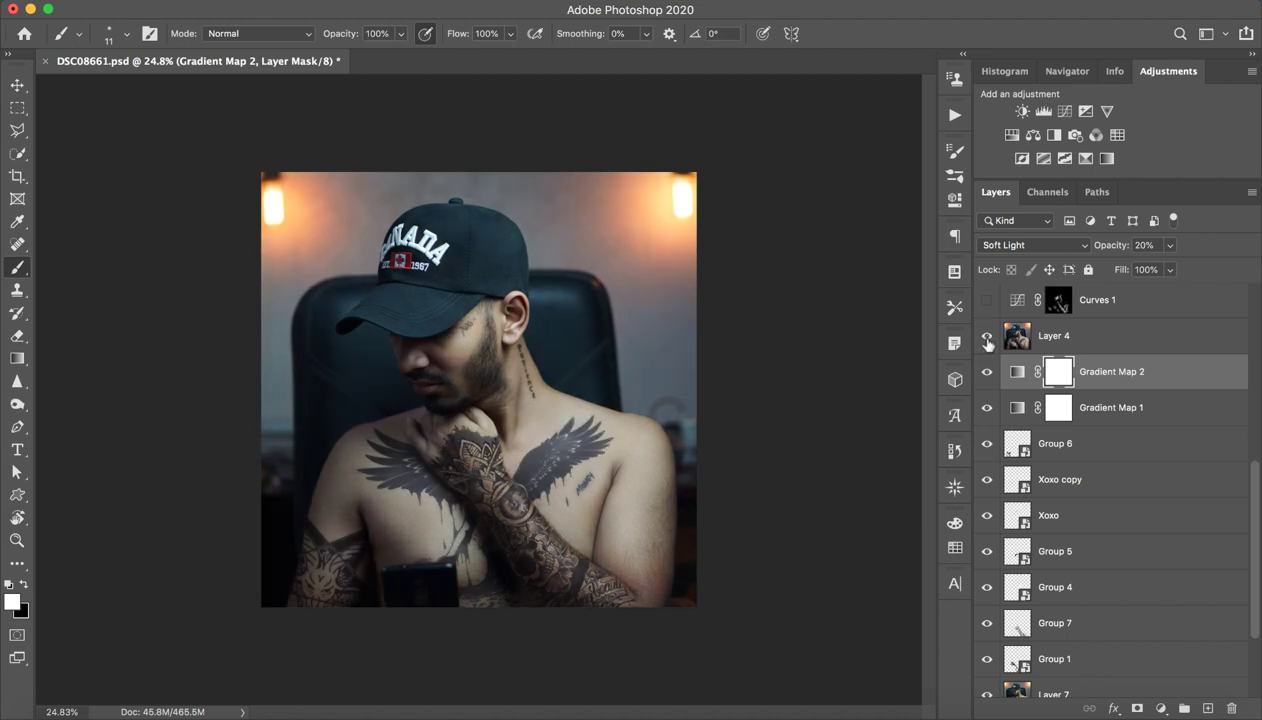
left_click(988, 338)
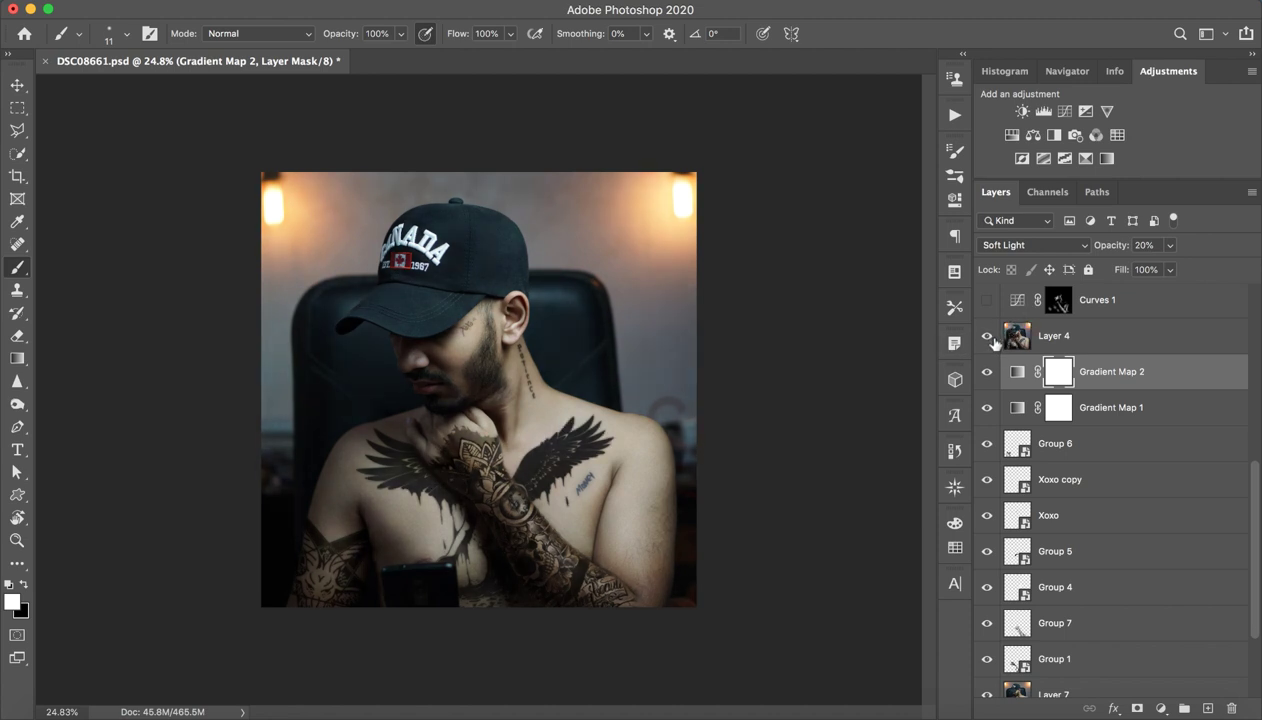
left_click(989, 339)
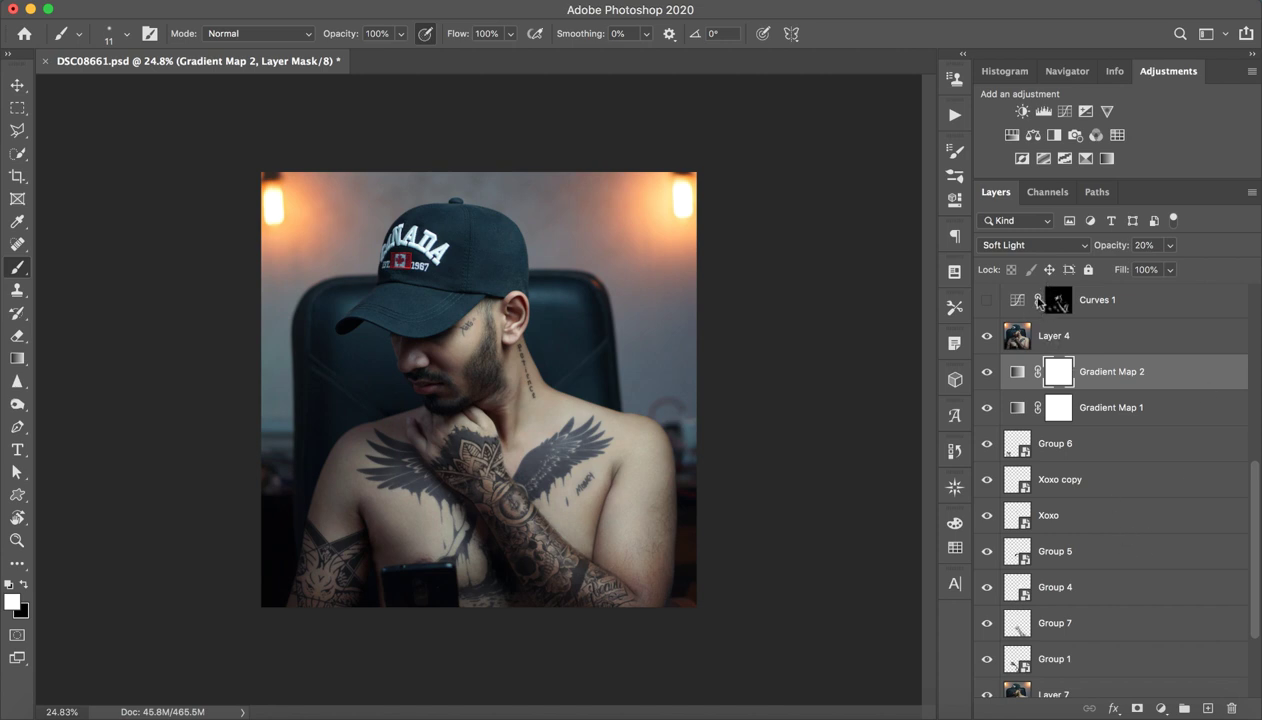
left_click(986, 339)
left_click(1093, 346)
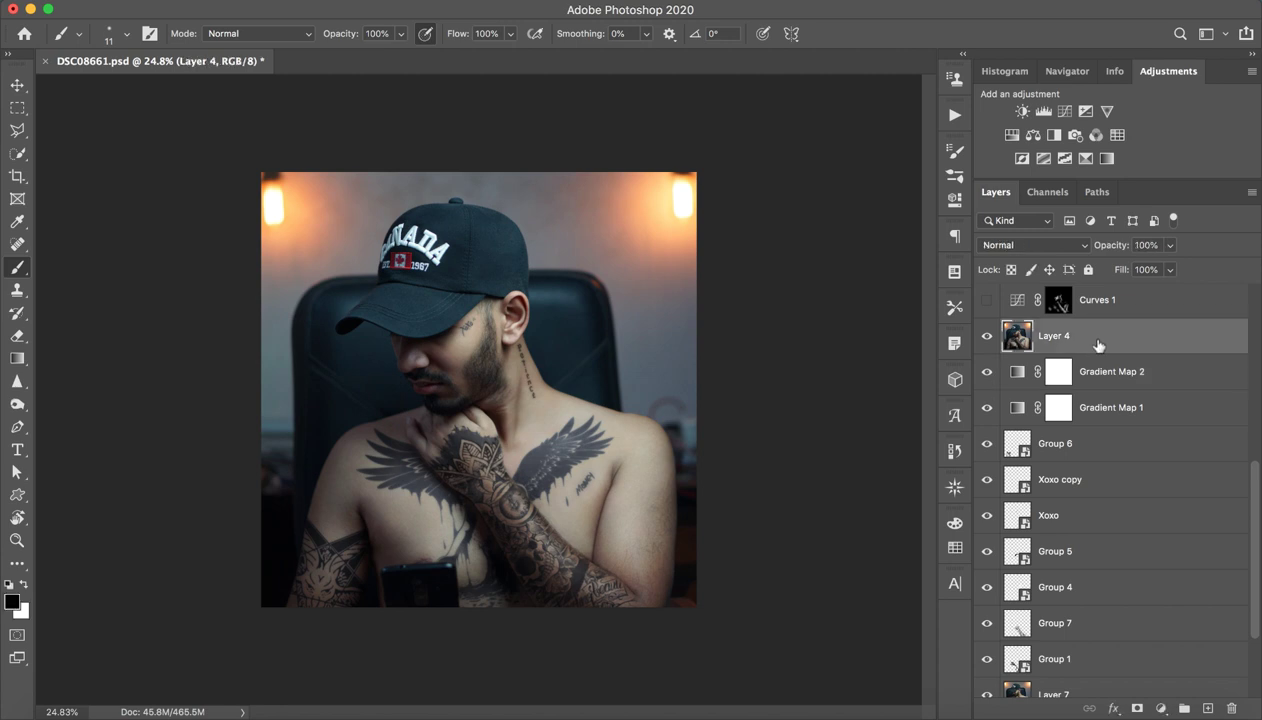
Compare the portrait with the masked Curves 1 adjustment above Layer 4 switched on and off
scroll(1098, 336, "up", 5)
left_click(1058, 504)
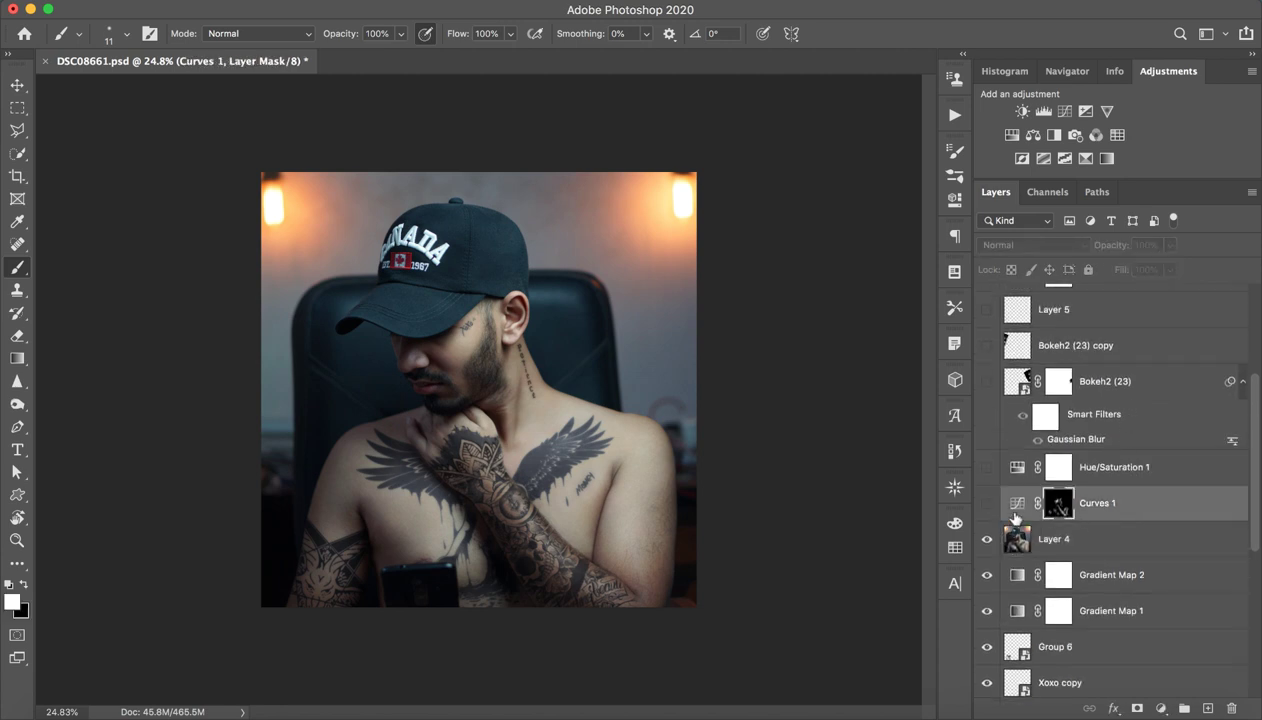
left_click(985, 505)
left_click(985, 509)
left_click(987, 506)
left_click(988, 505)
left_click(989, 507)
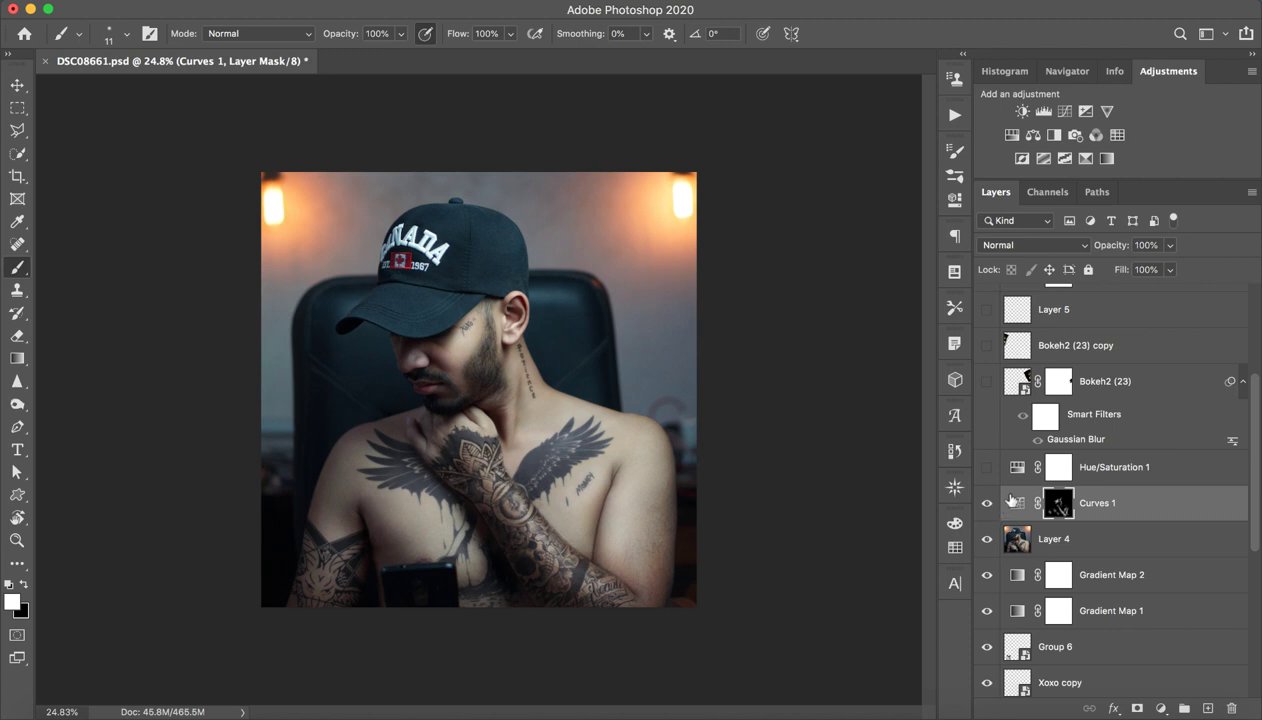
left_click(988, 505)
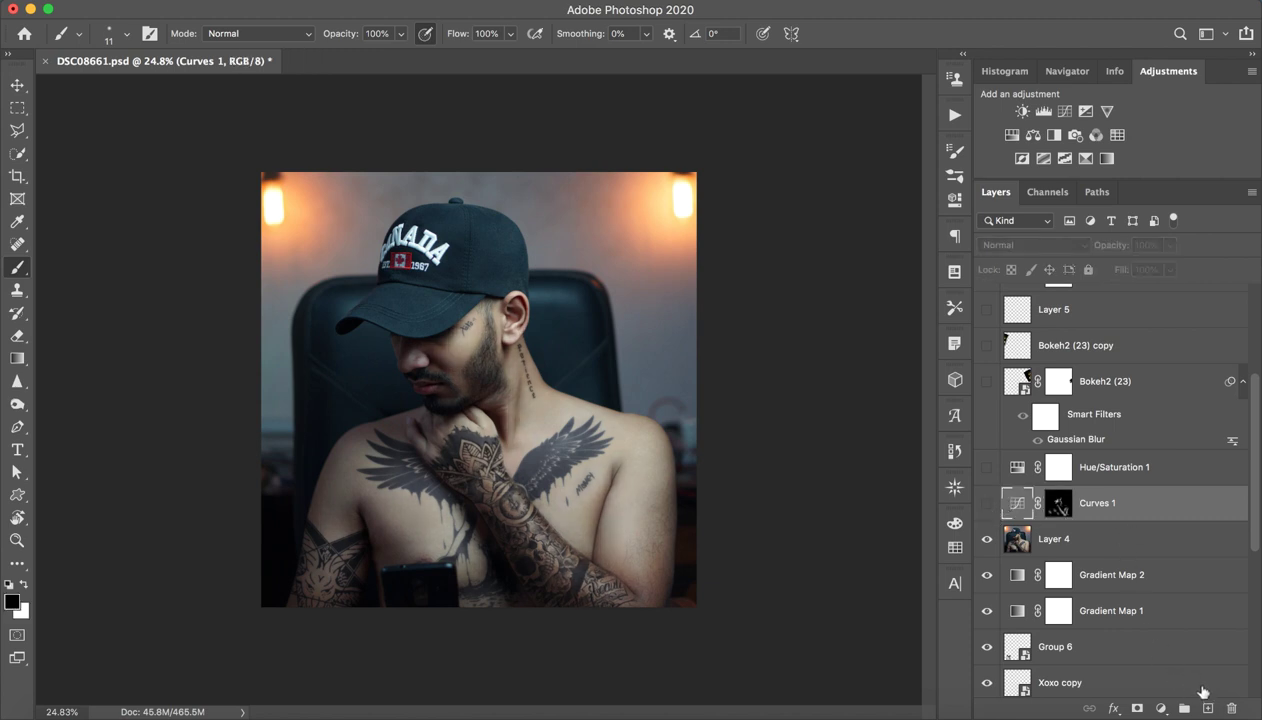
Add a new Curves adjustment above Layer 4 and raise the midtones from input 107 to output 160
left_click(1205, 692)
left_click(1085, 515)
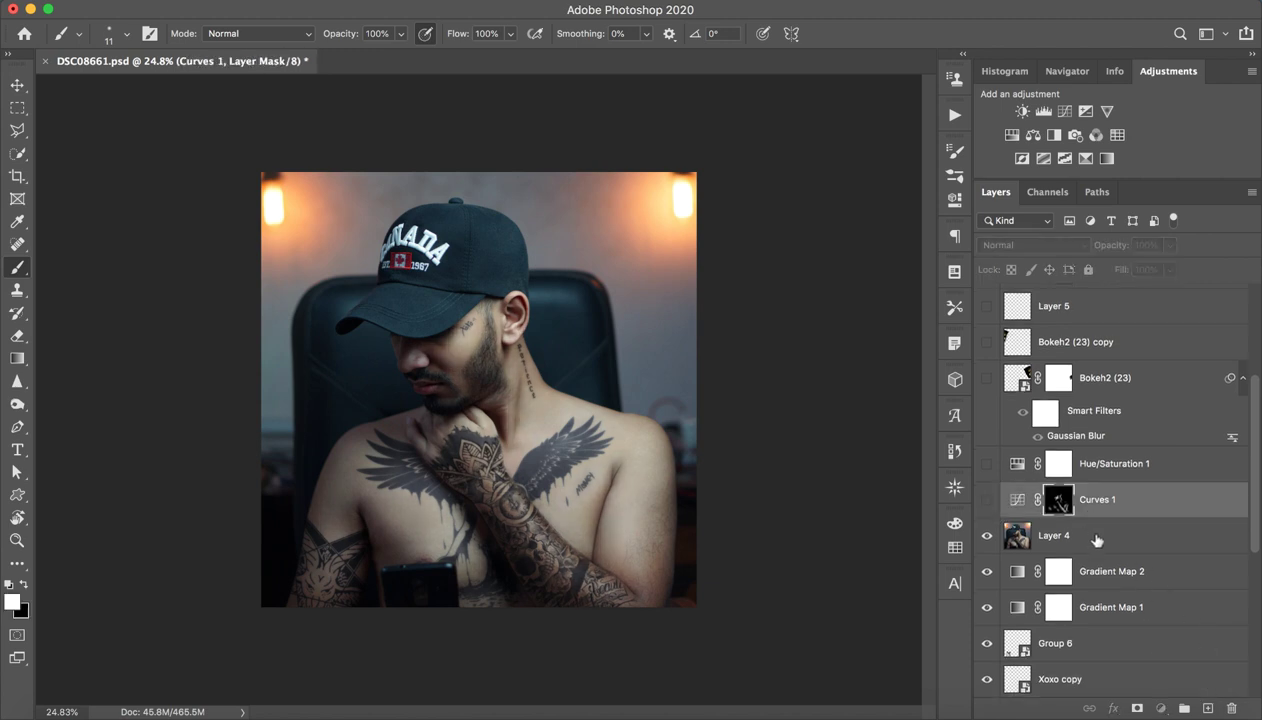
left_click(1090, 533)
left_click(1064, 111)
key("super+space")
mouse_move(477, 409)
left_mouse_down()
mouse_move(597, 400)
mouse_move(545, 400)
left_mouse_up()
left_click_drag(808, 344, 809, 308)
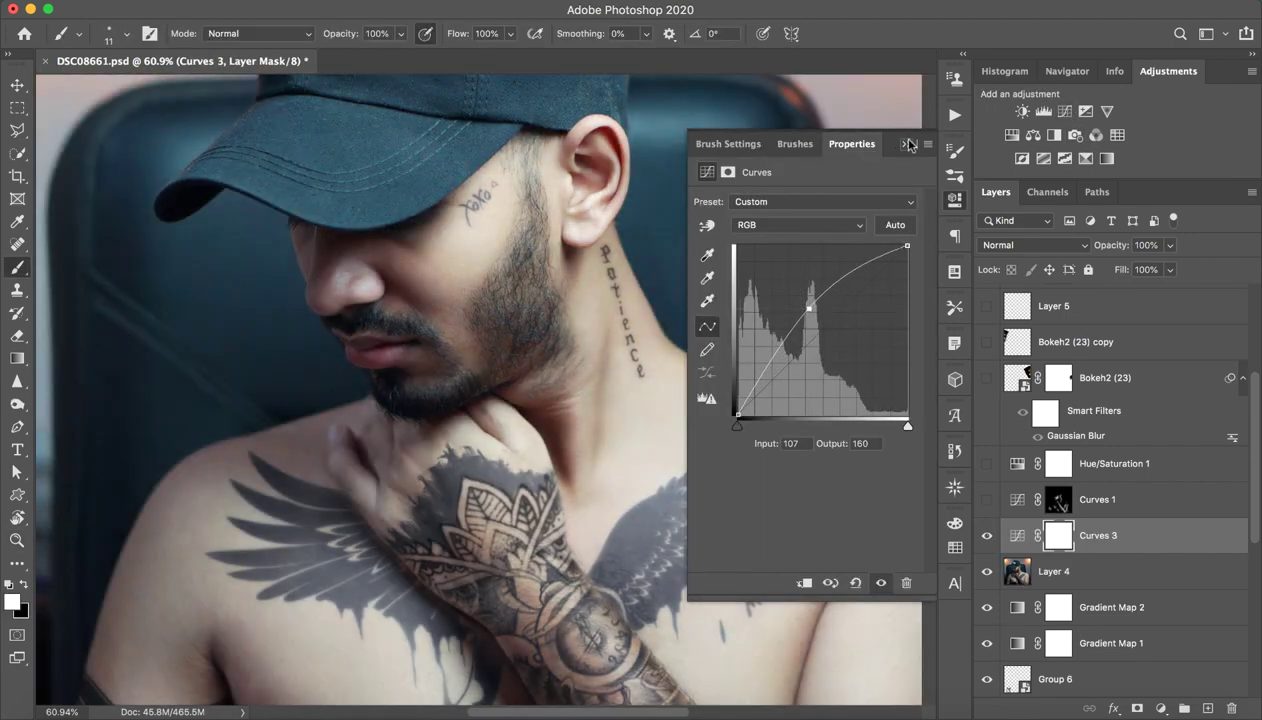
left_click(904, 144)
Invert the Curves 3 mask to black and paint white over the face, neck and chest with a 259 px brush at 6% flow
key("super+i")
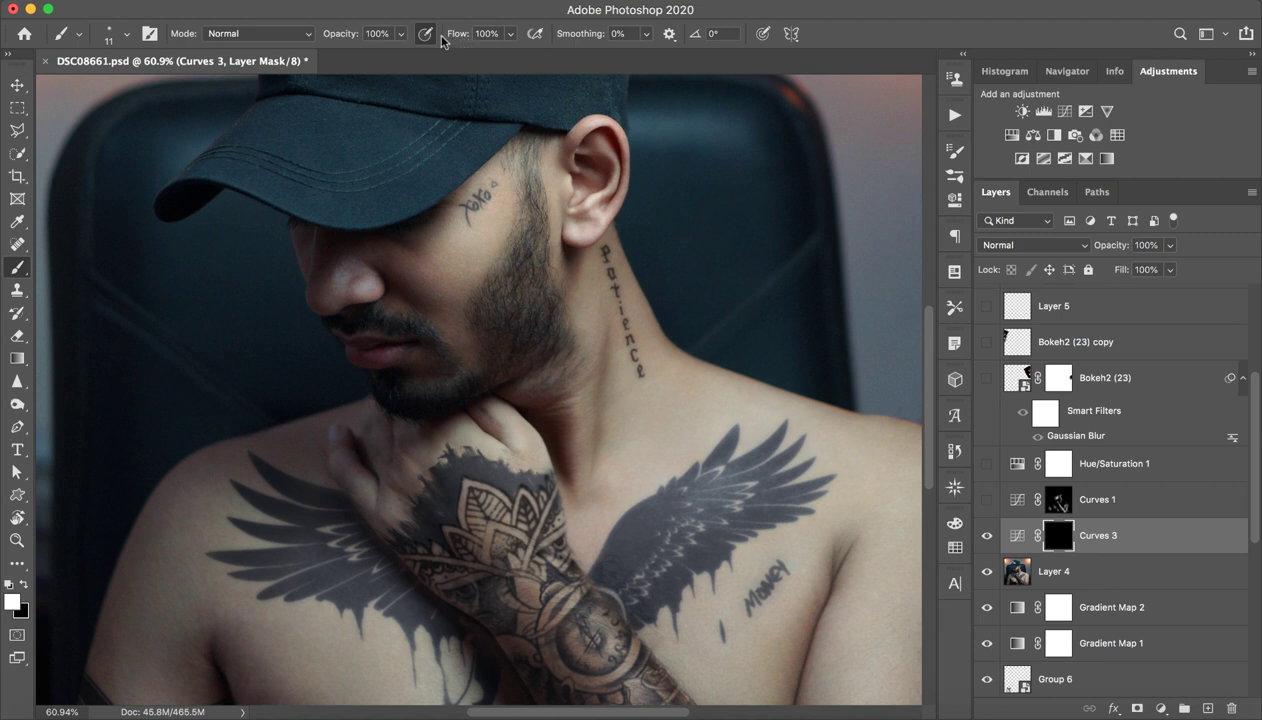
left_click_drag(455, 31, 302, 50)
left_click_drag(436, 233, 477, 231)
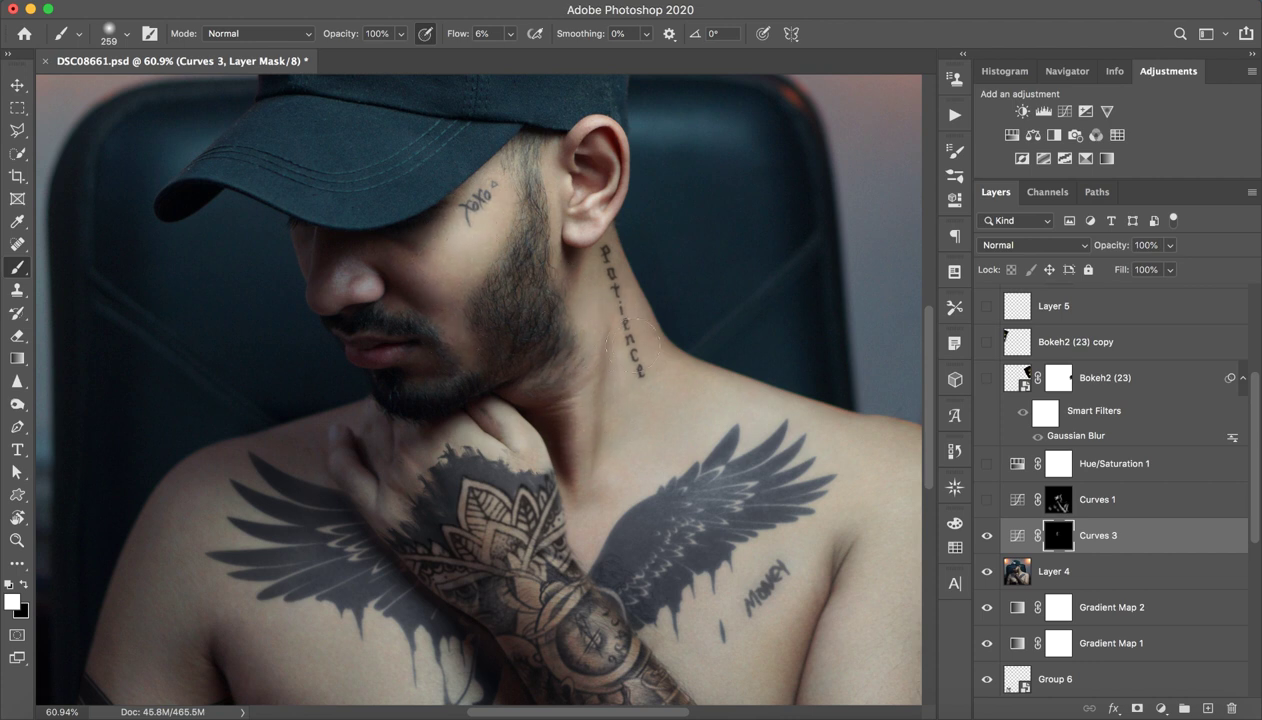
mouse_move(693, 460)
left_mouse_down()
mouse_move(622, 489)
mouse_move(609, 518)
mouse_move(577, 496)
mouse_move(561, 538)
mouse_move(477, 443)
mouse_move(409, 452)
left_mouse_up()
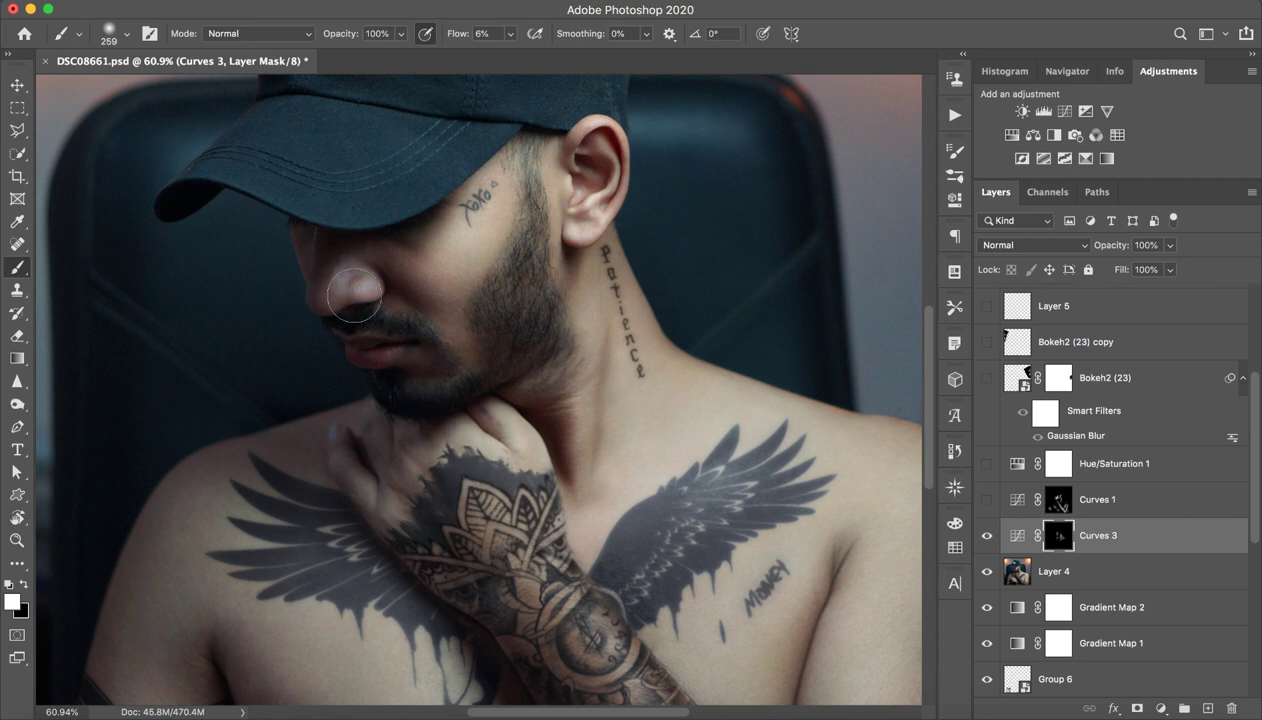
Compare the painted brightening on the man's skin with Curves 3 switched on and off
key("z")
mouse_move(563, 345)
left_mouse_down()
mouse_move(541, 363)
mouse_move(440, 365)
left_mouse_up()
key("z")
scroll(553, 419, "up", 2)
key("b")
left_click(987, 537)
left_click(987, 537)
left_click(987, 537)
left_click(988, 538)
left_click(988, 538)
left_click(988, 540)
left_click(988, 540)
Paint more of the Curves 3 brightening across the winged chest area and check it with the adjustment switched on and off
key("z")
left_click_drag(586, 420, 693, 425)
key("b")
left_click_drag(655, 500, 855, 565)
left_click(988, 540)
left_click(988, 540)
left_click(988, 540)
left_click(988, 540)
left_click(988, 540)
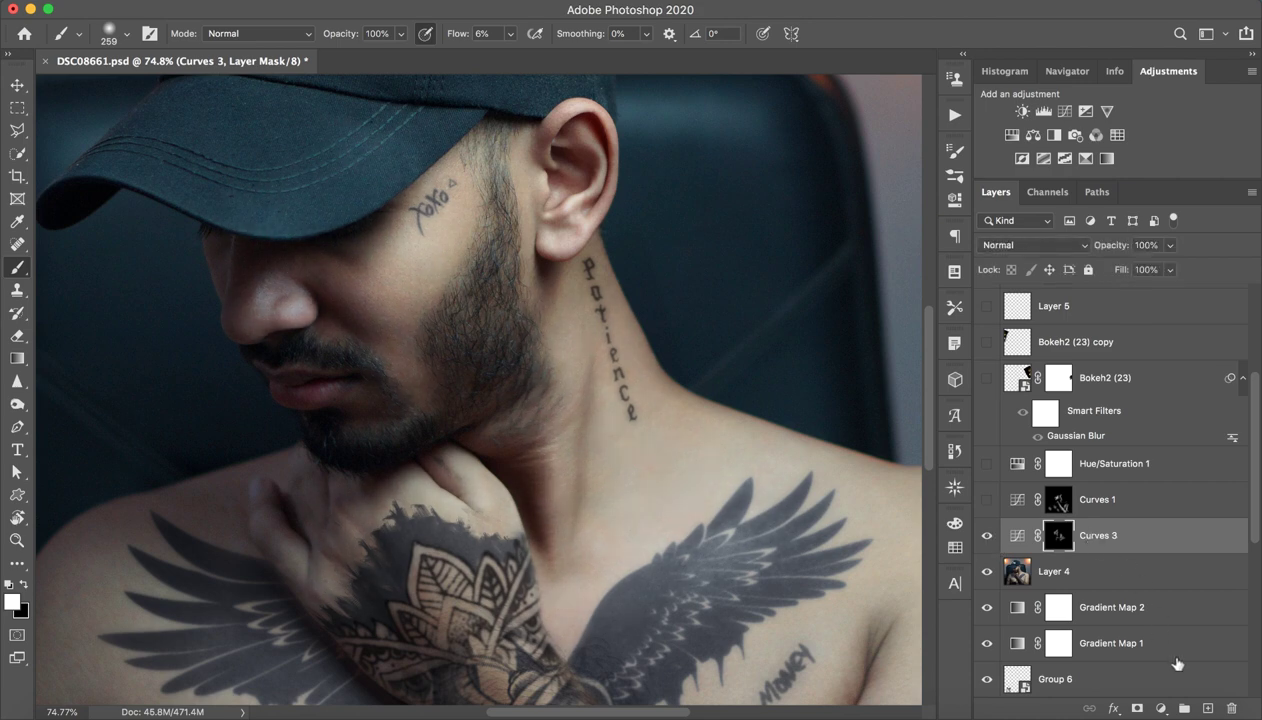
Delete the Curves 3 adjustment layer together with its mask
left_click(1233, 708)
left_click(1233, 708)
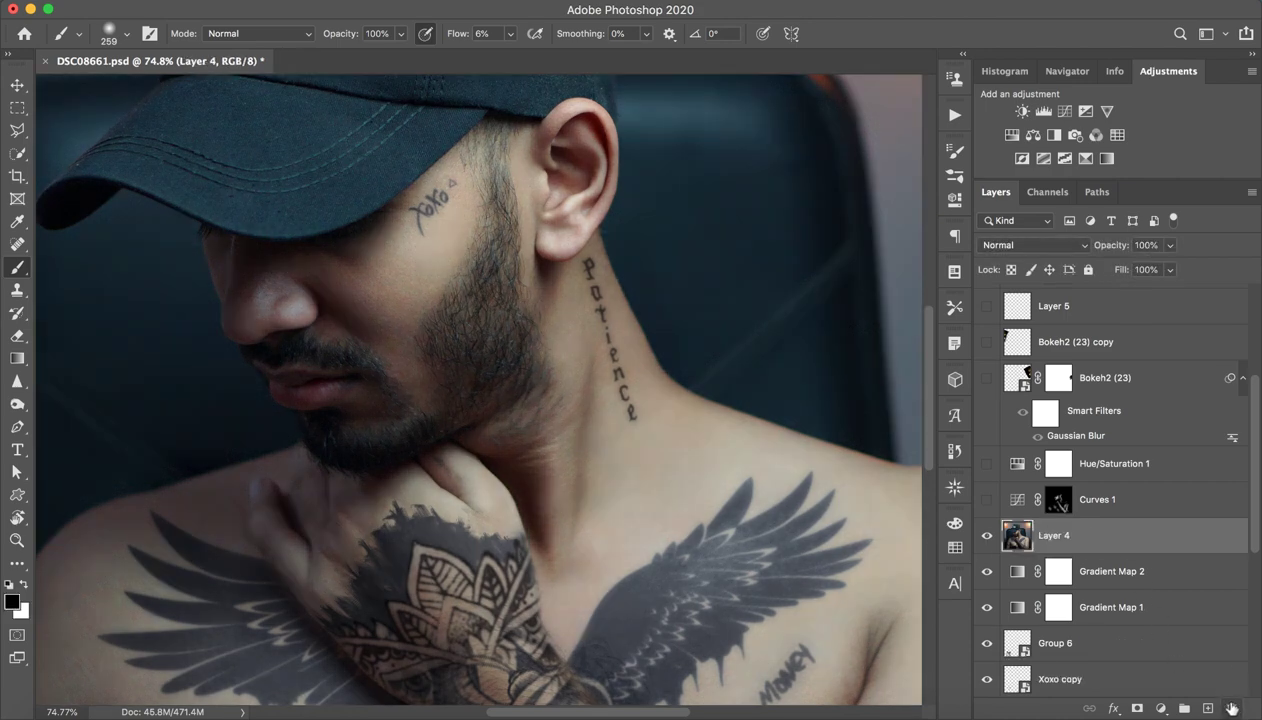
Show the Curves 1 adjustment and compare the whole portrait with it switched on and off
left_click(1103, 500)
key("z")
mouse_move(738, 427)
left_mouse_down()
mouse_move(688, 403)
mouse_move(660, 425)
left_mouse_up()
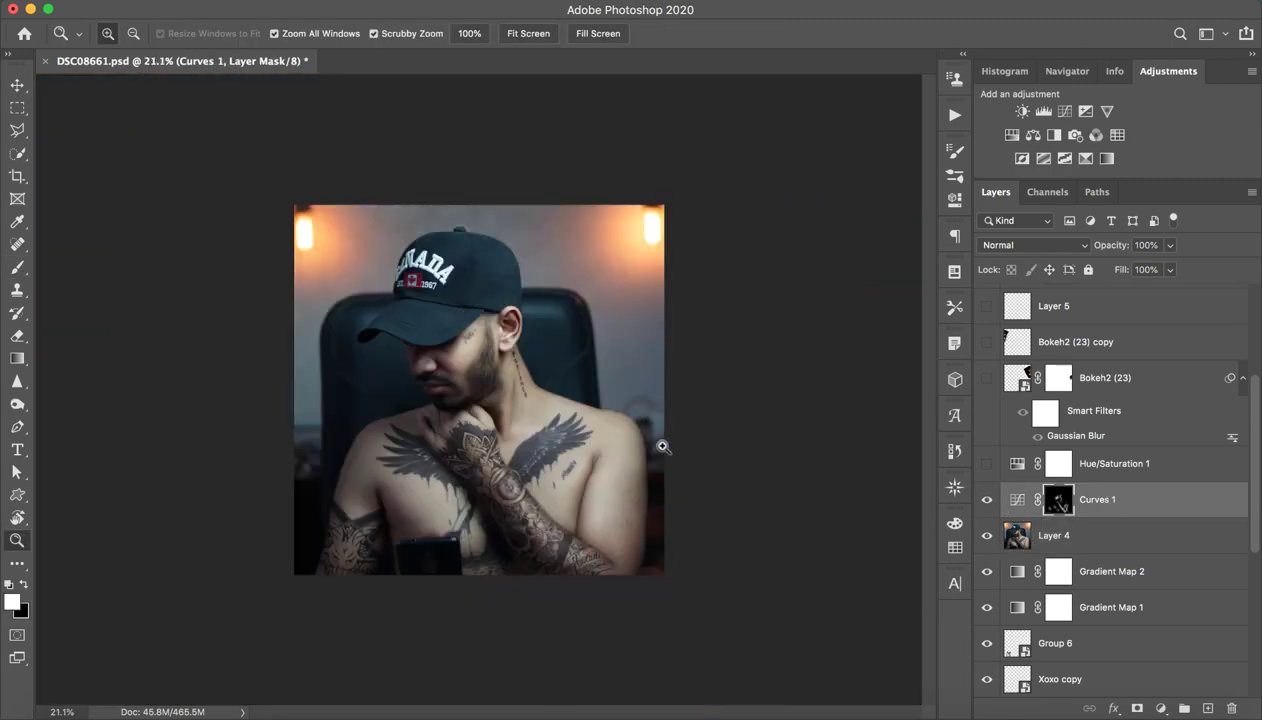
key("b")
left_click(986, 500)
left_click(986, 500)
left_click(986, 500)
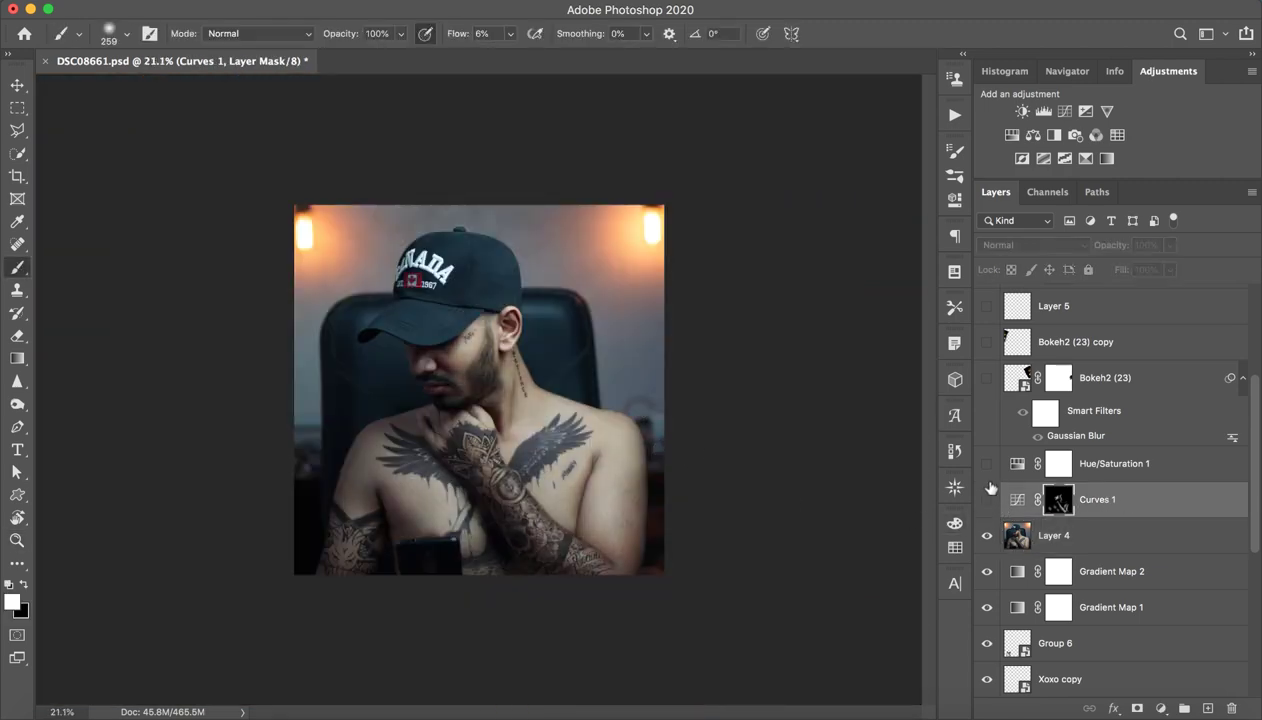
left_click(987, 499)
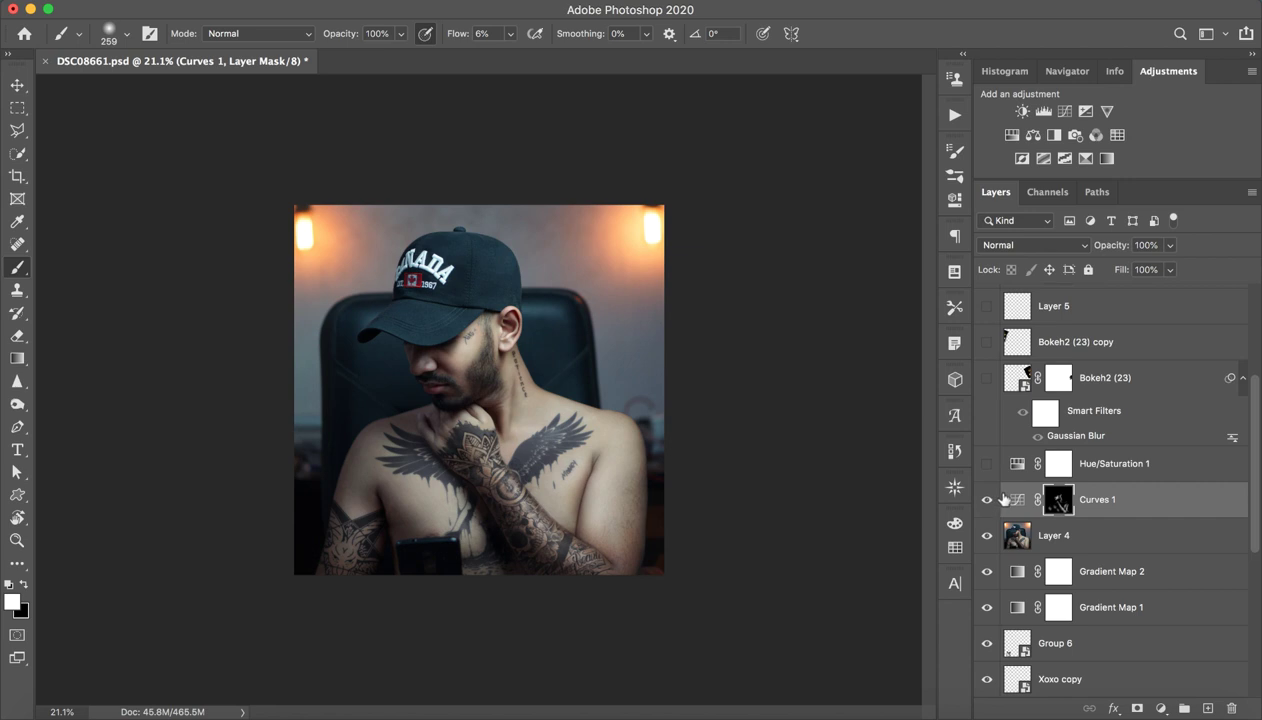
key("z")
mouse_move(475, 449)
left_mouse_down()
mouse_move(650, 440)
mouse_move(615, 435)
mouse_move(690, 423)
mouse_move(624, 473)
left_mouse_up()
key("b")
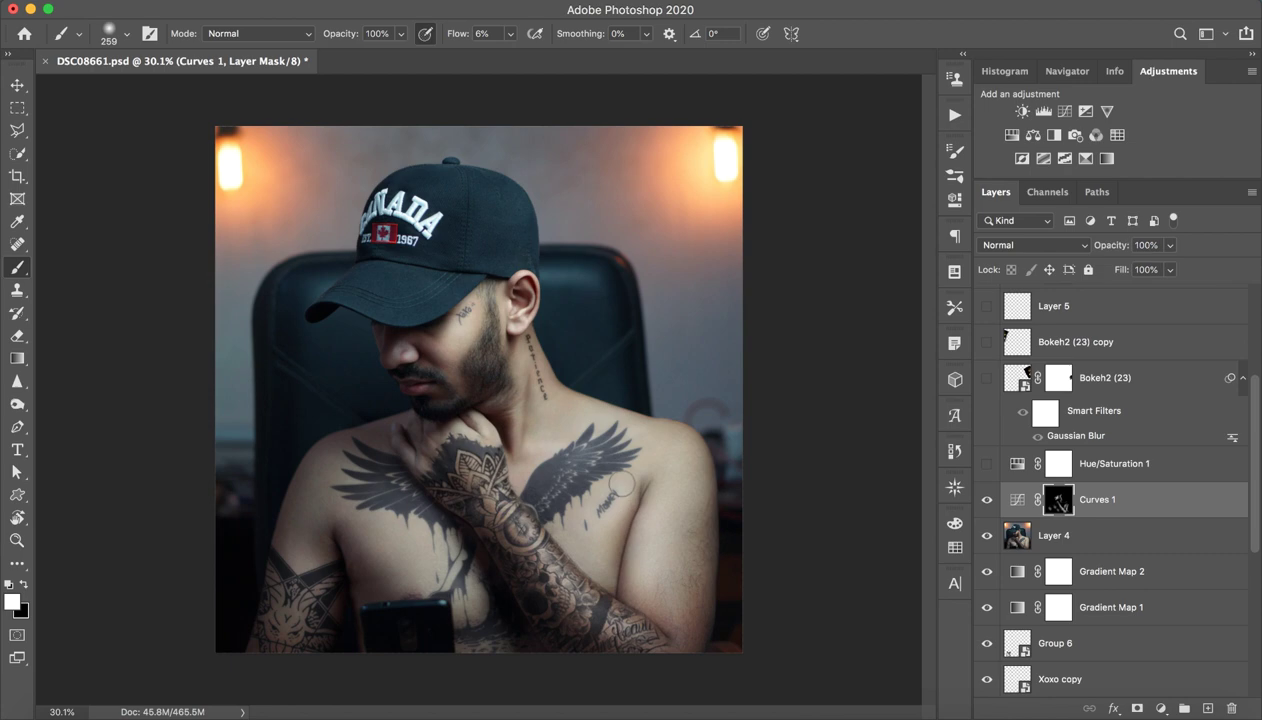
Show the Hue/Saturation 1 adjustment and compare the skin tones around the face and neck with it switched on and off
left_click(1148, 468)
key("z")
mouse_move(477, 333)
left_mouse_down()
mouse_move(583, 346)
mouse_move(760, 334)
left_mouse_up()
key("b")
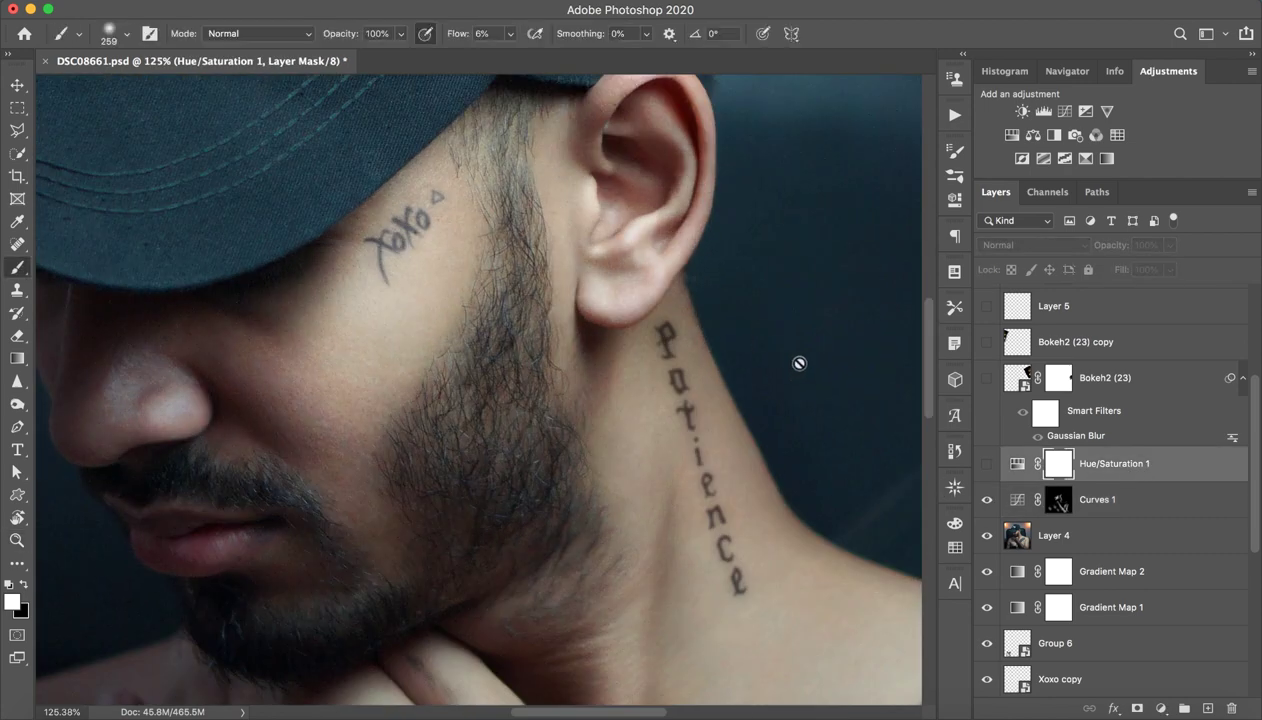
left_click(987, 464)
left_click(987, 464)
left_click(987, 464)
left_click(987, 464)
left_click(988, 464)
left_click(987, 464)
Inspect the Reds settings of Hue/Saturation 1 without changing them
double_click(1016, 464)
left_click(773, 229)
left_click(778, 241)
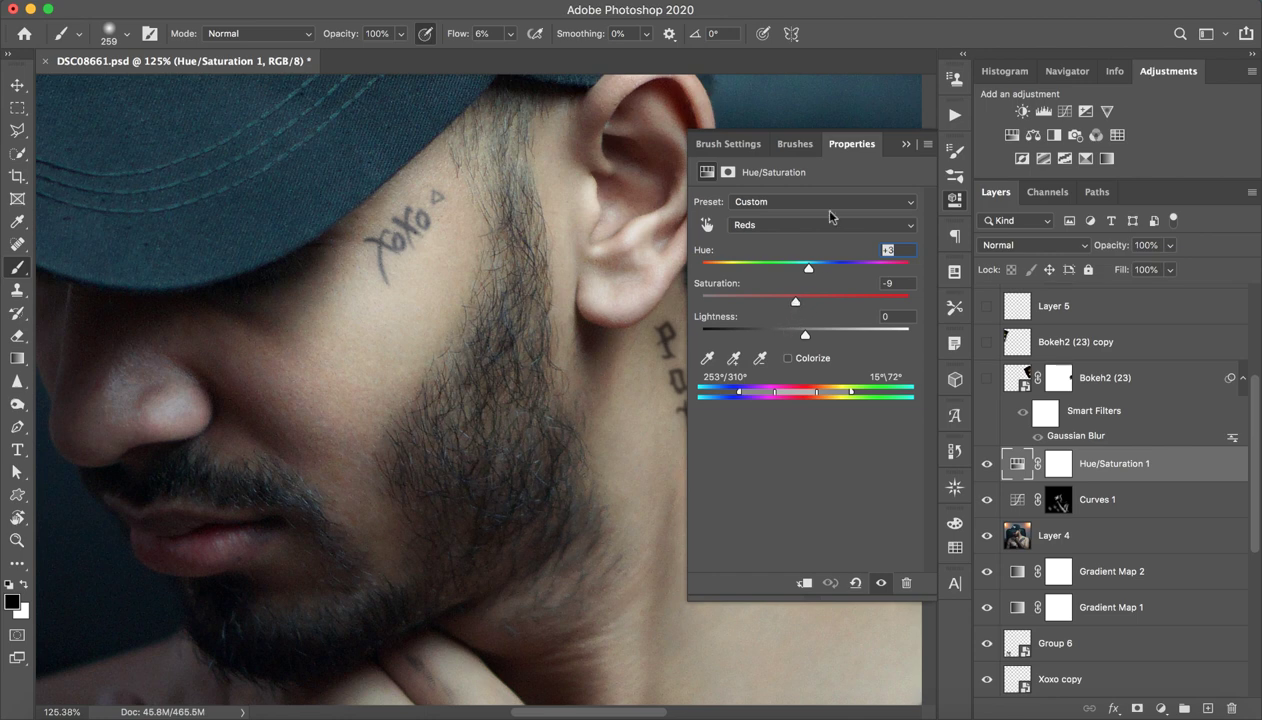
left_click(905, 144)
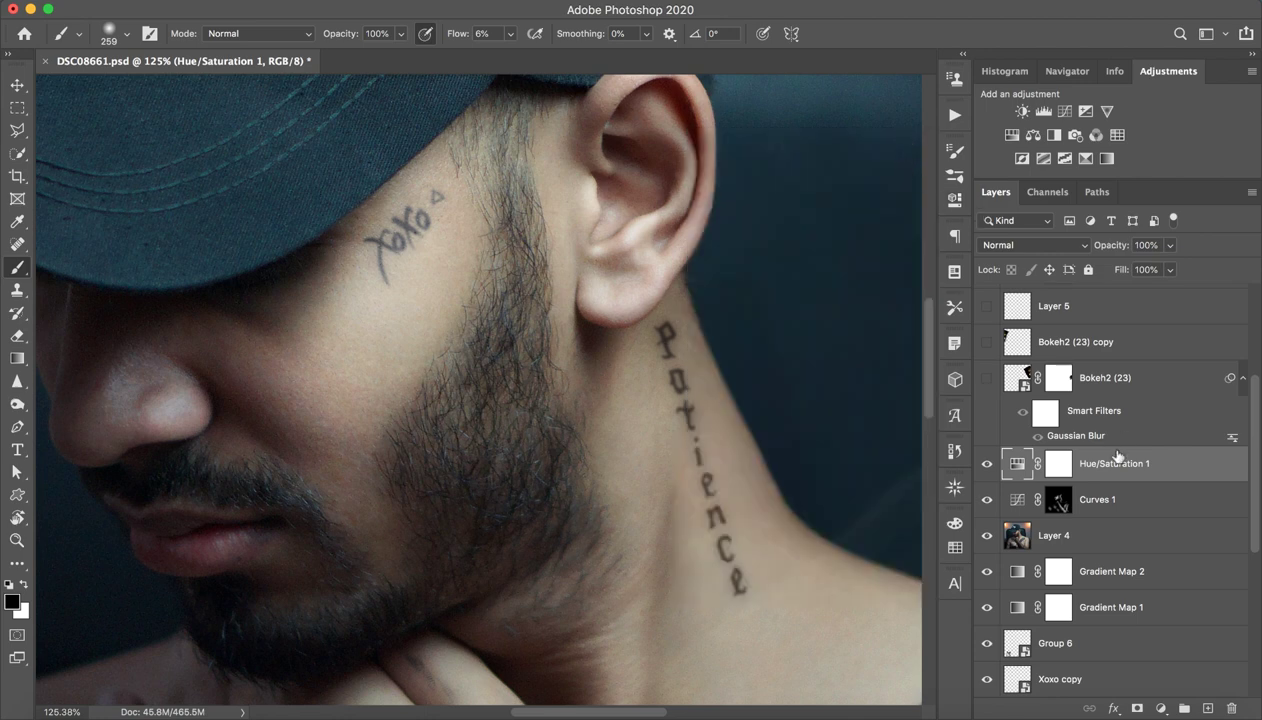
Show the Bokeh2 (23) light overlay beside the man's head
left_click(1114, 394)
key("z")
left_click_drag(580, 410, 420, 415)
left_click(583, 440, "alt")
key("b")
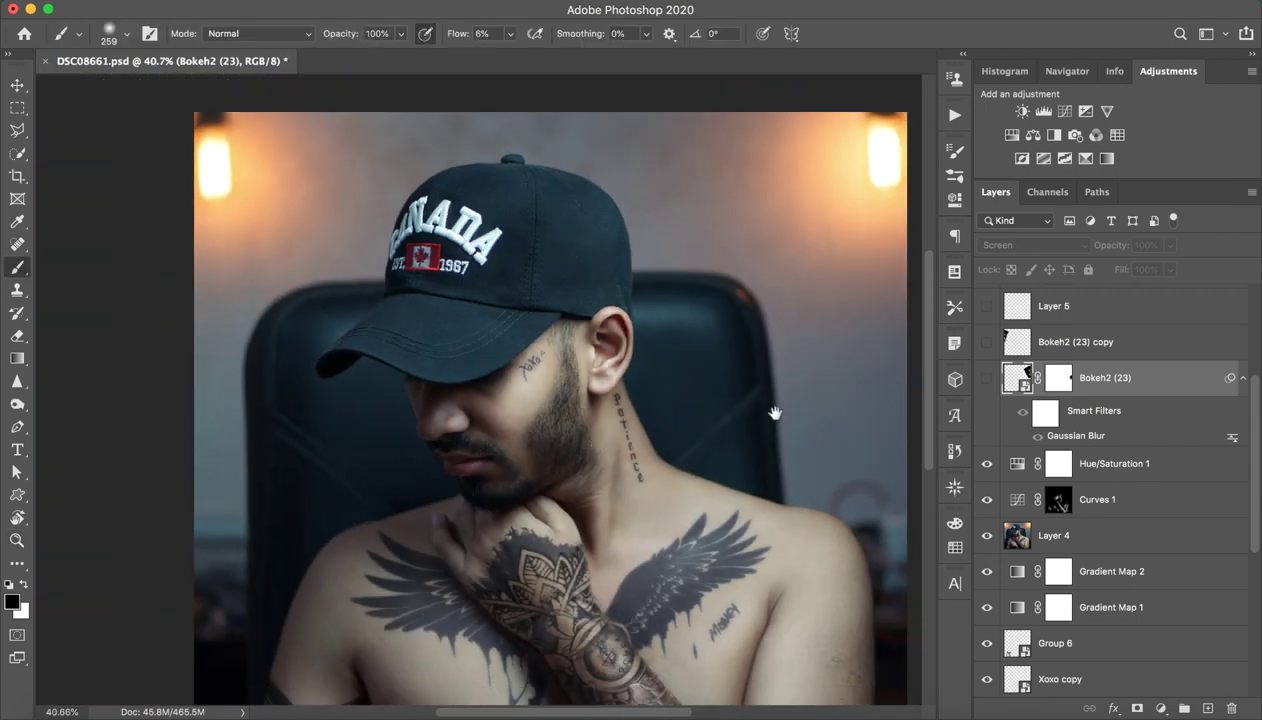
left_click_drag(773, 413, 755, 360)
left_click(987, 377)
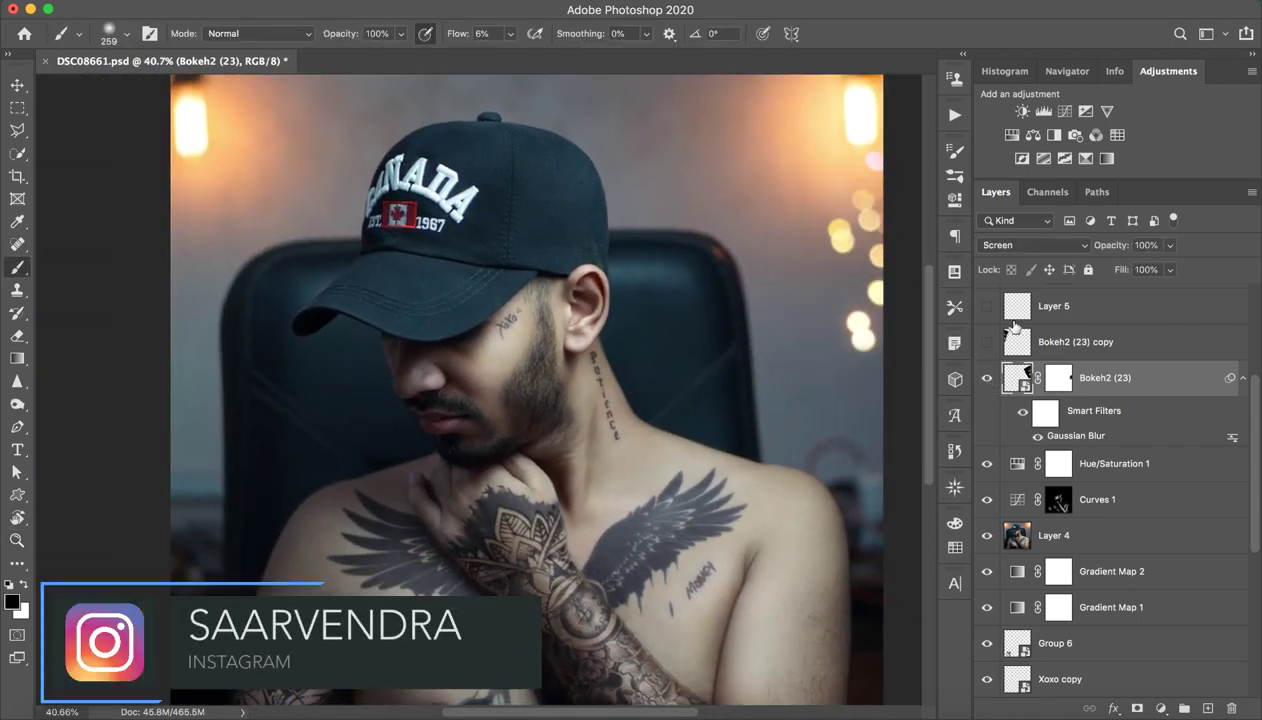
Disable the Bokeh2 (23) layer mask and set the layer's blend mode to Normal
left_click(1062, 382, "shift")
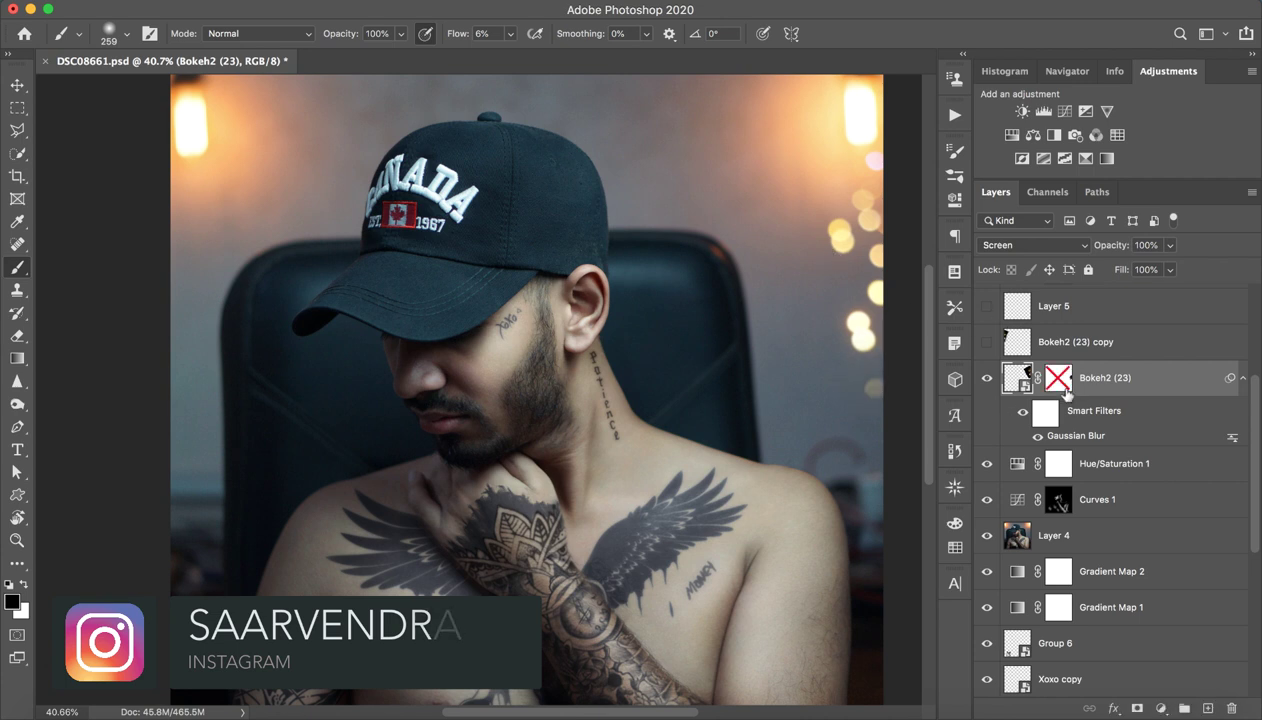
left_click(1012, 245)
left_click(997, 120)
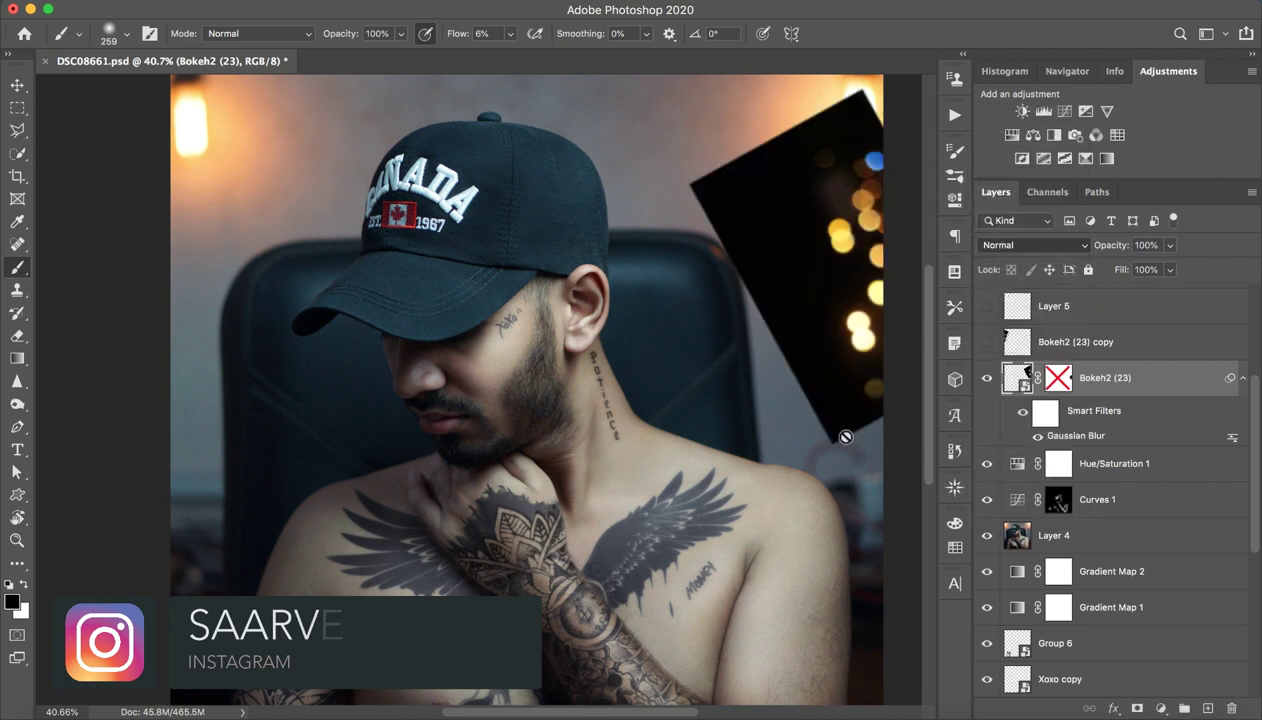
Try moving the bokeh image across the man's face and undo the move
key("v")
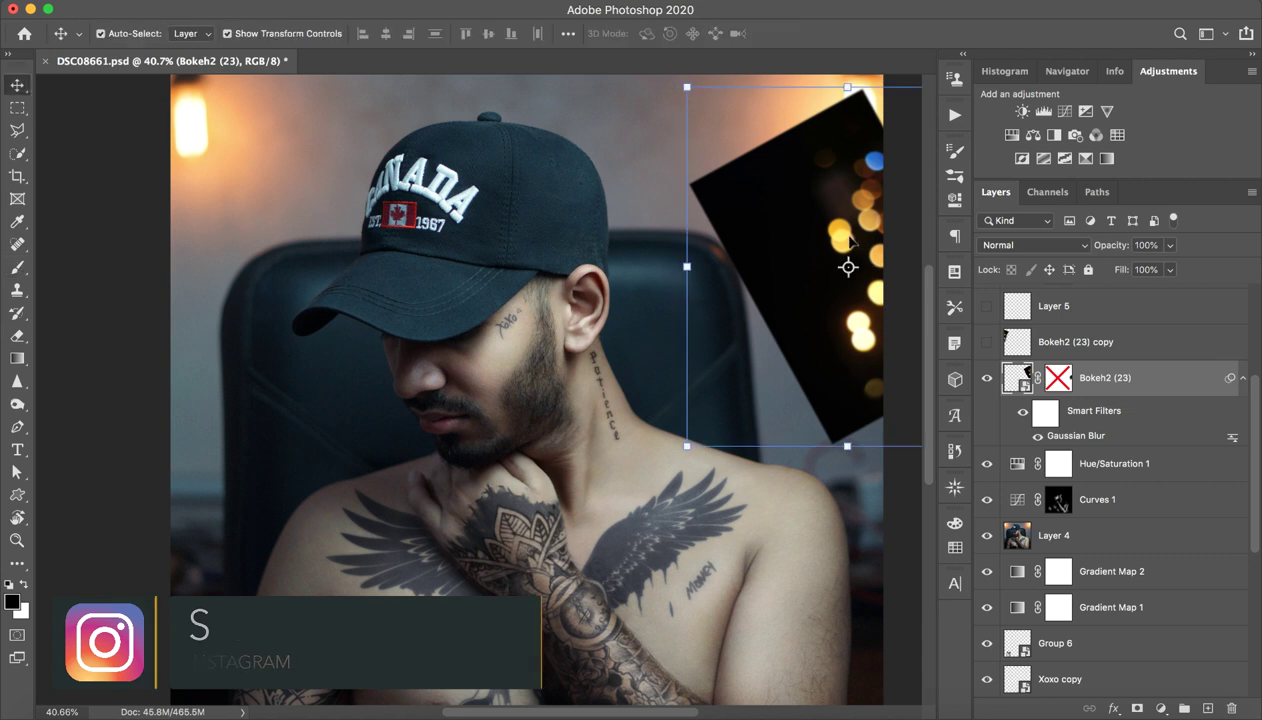
left_click_drag(820, 219, 573, 220)
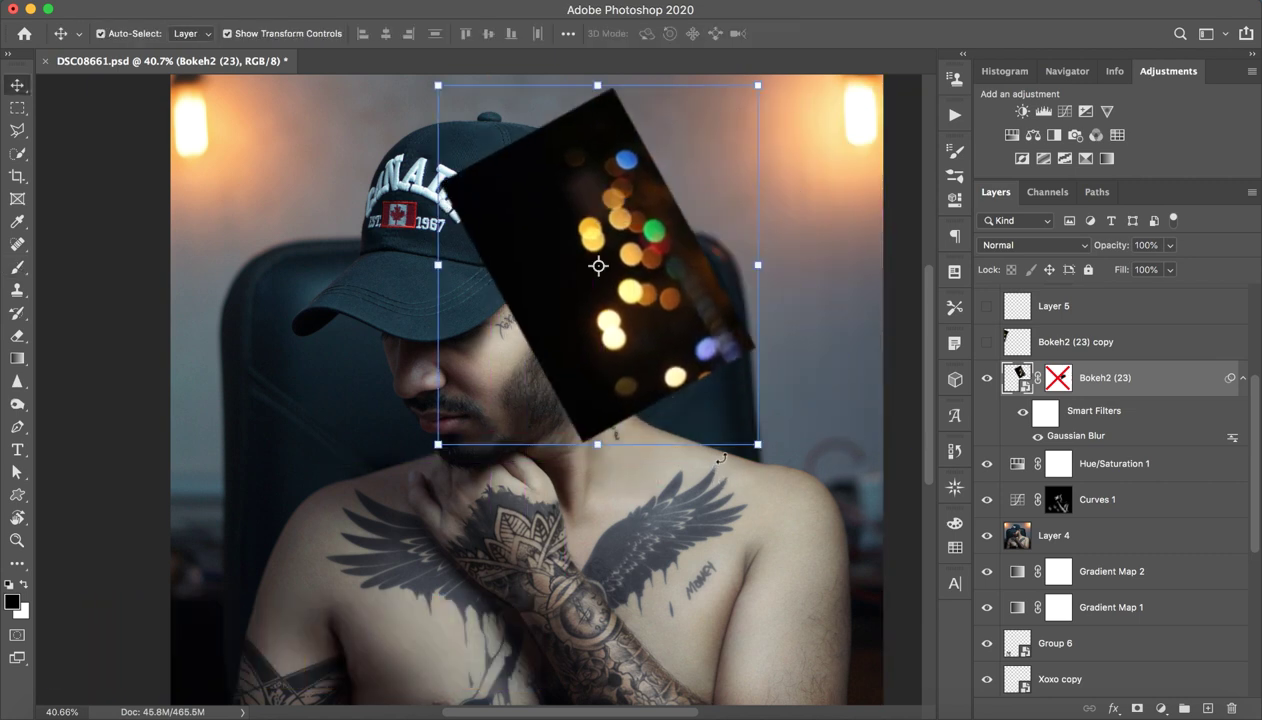
key("super+z")
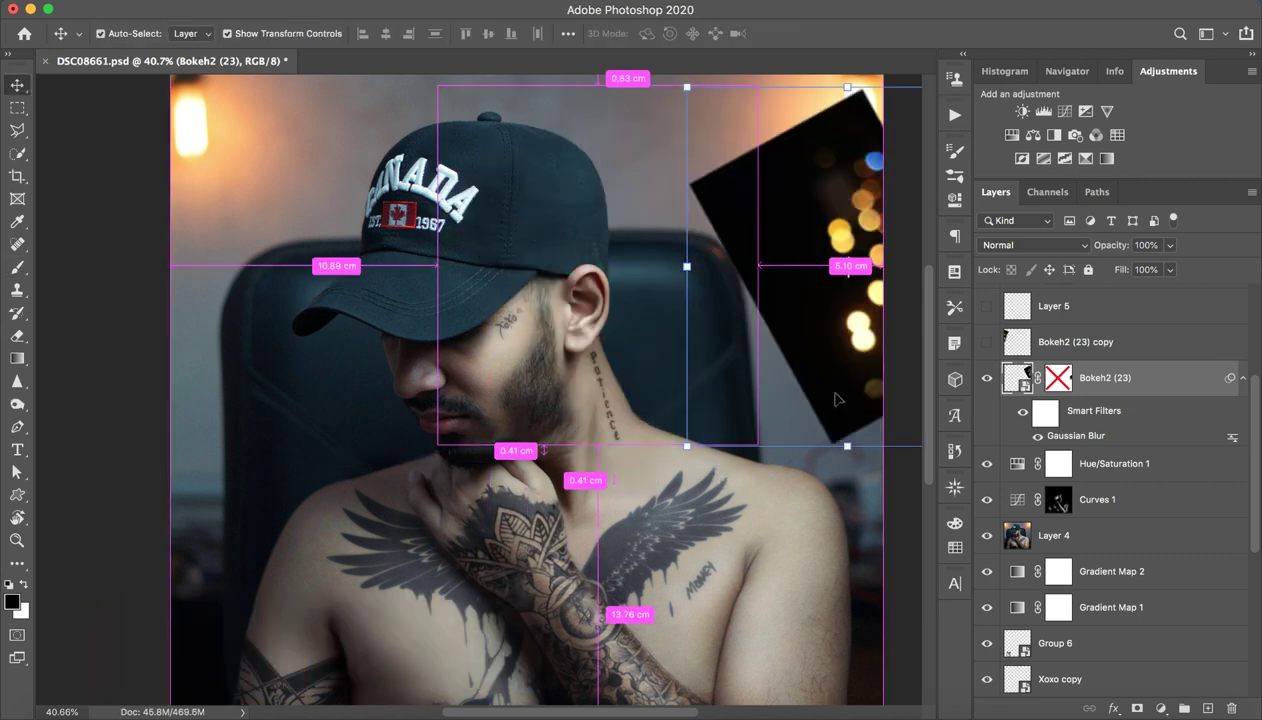
Set the blend mode of the Bokeh2 (23) layer to Screen
left_click(1034, 245)
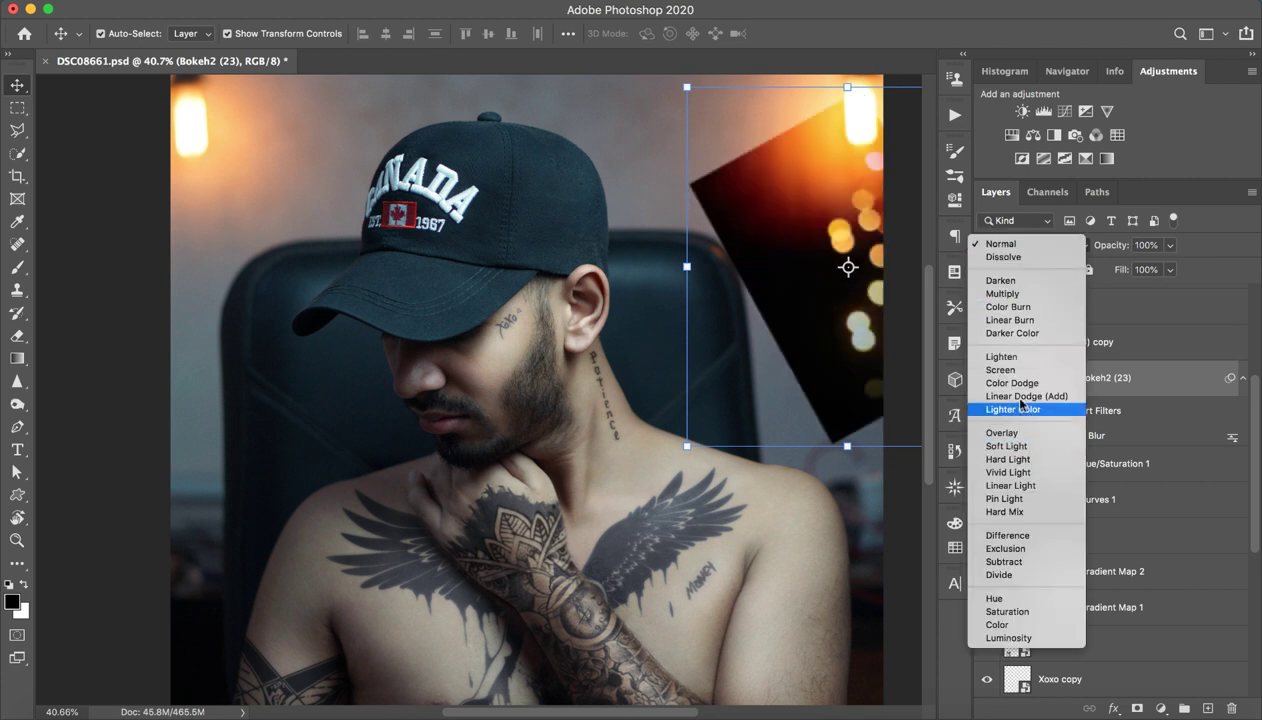
left_click(1022, 368)
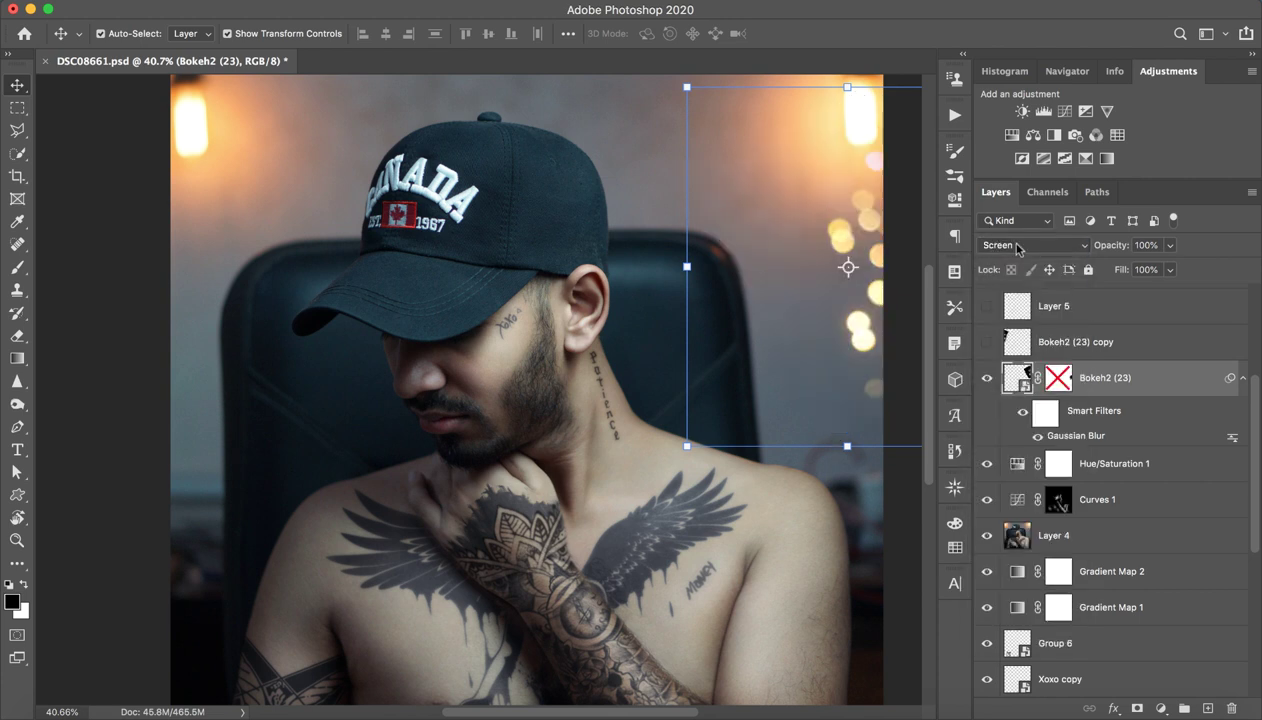
left_click(1163, 318)
Re-enable the Bokeh2 (23) layer mask and compare the image with the layer hidden and shown
left_click(1053, 380, "shift")
left_click(1051, 381, "shift")
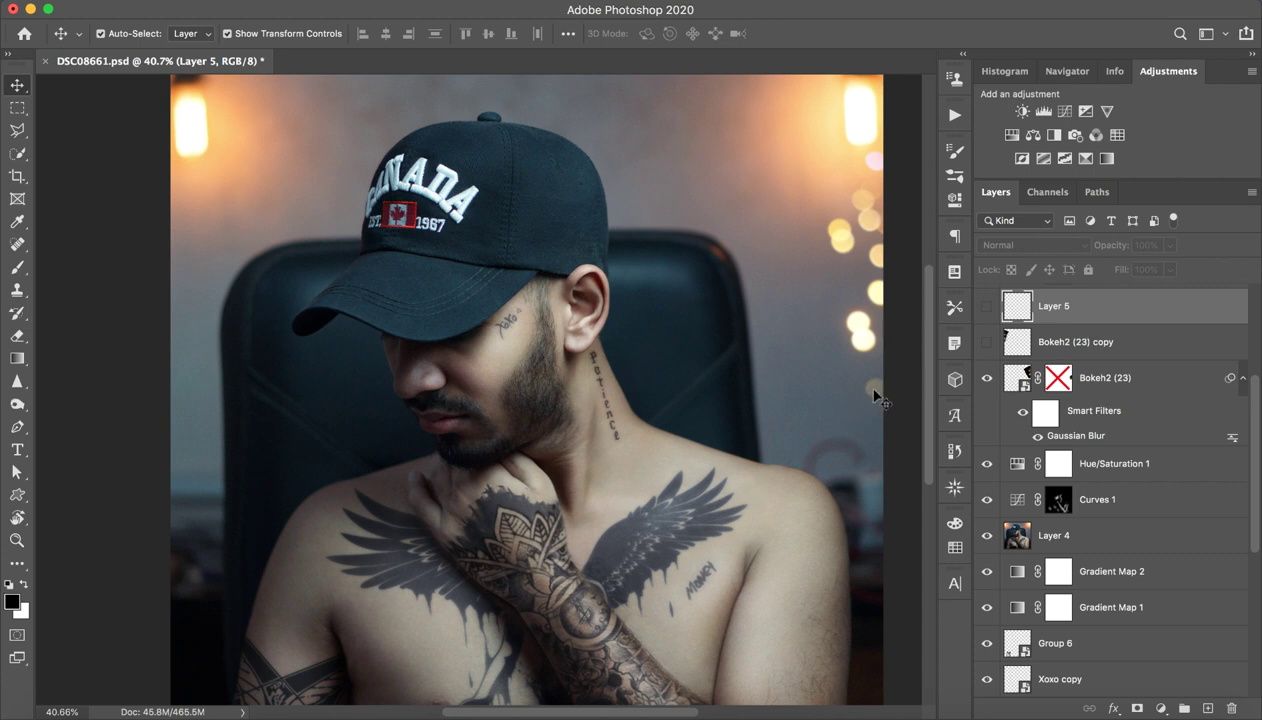
left_click(1060, 380, "shift")
left_click(1062, 381)
left_click(988, 381)
left_click(989, 380)
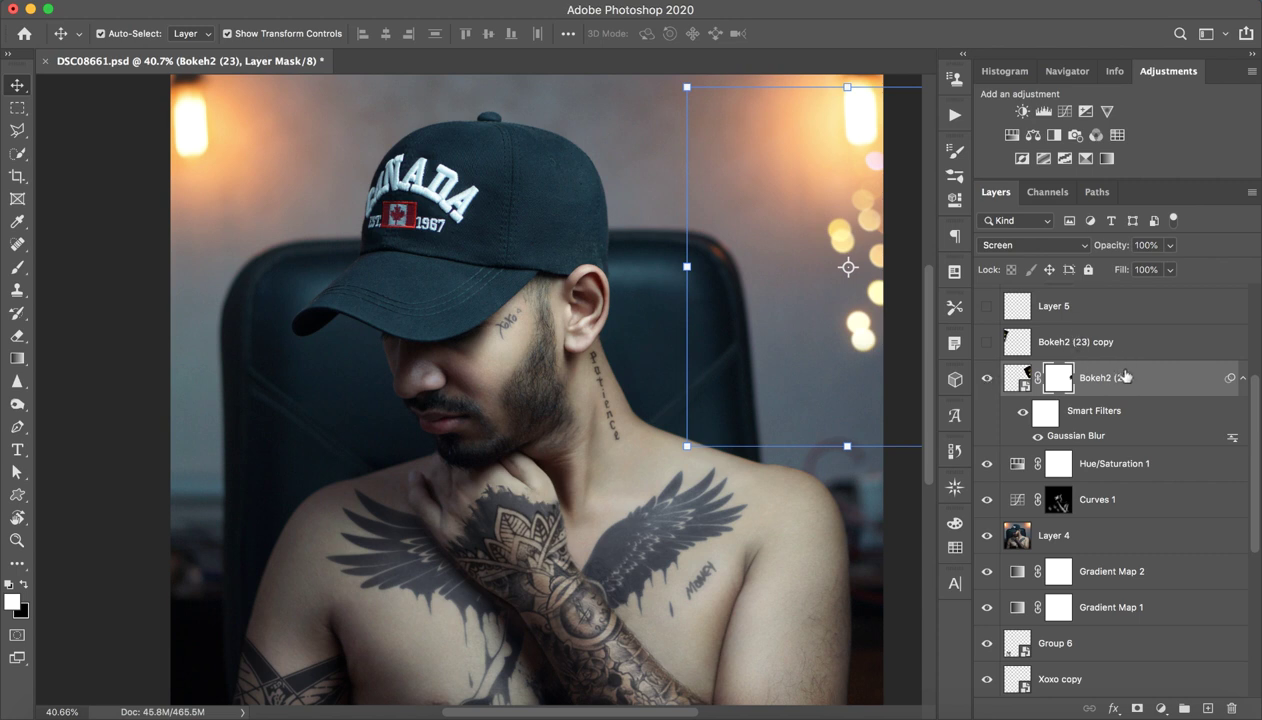
Show the Bokeh2 (23) copy layer and compare the image with Layer 5 switched on and off
left_click(1070, 341)
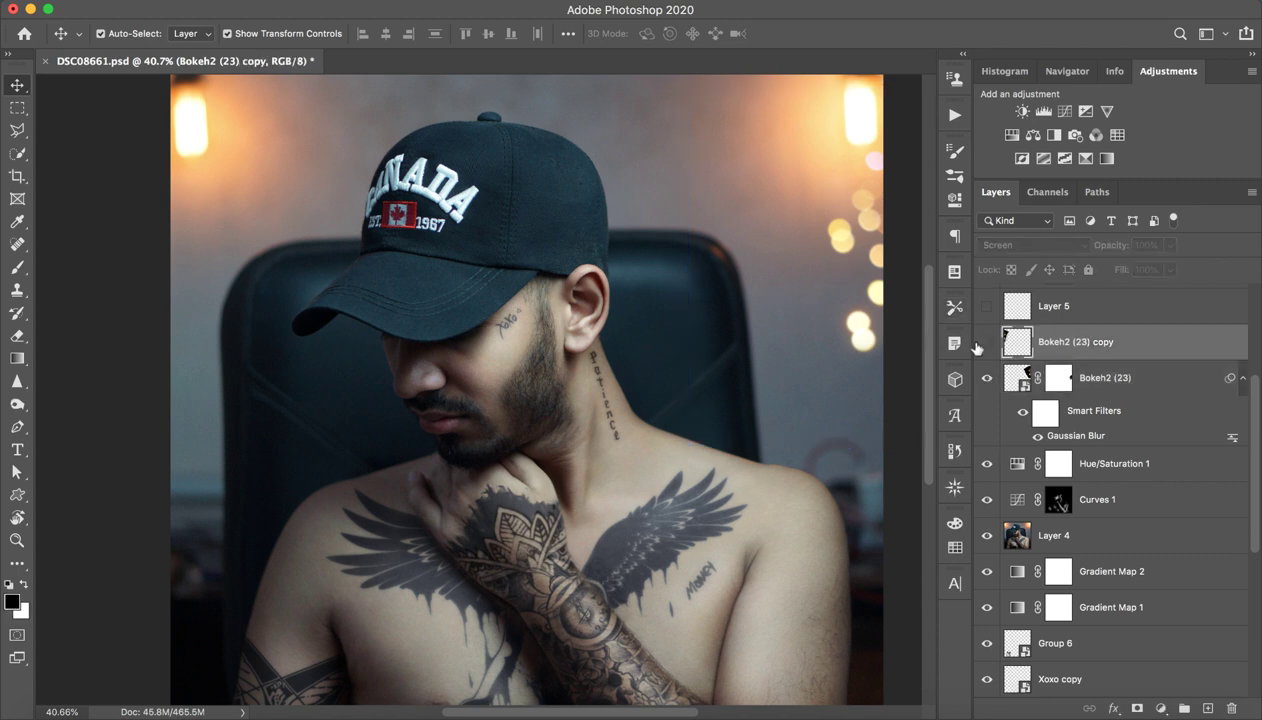
left_click(987, 342)
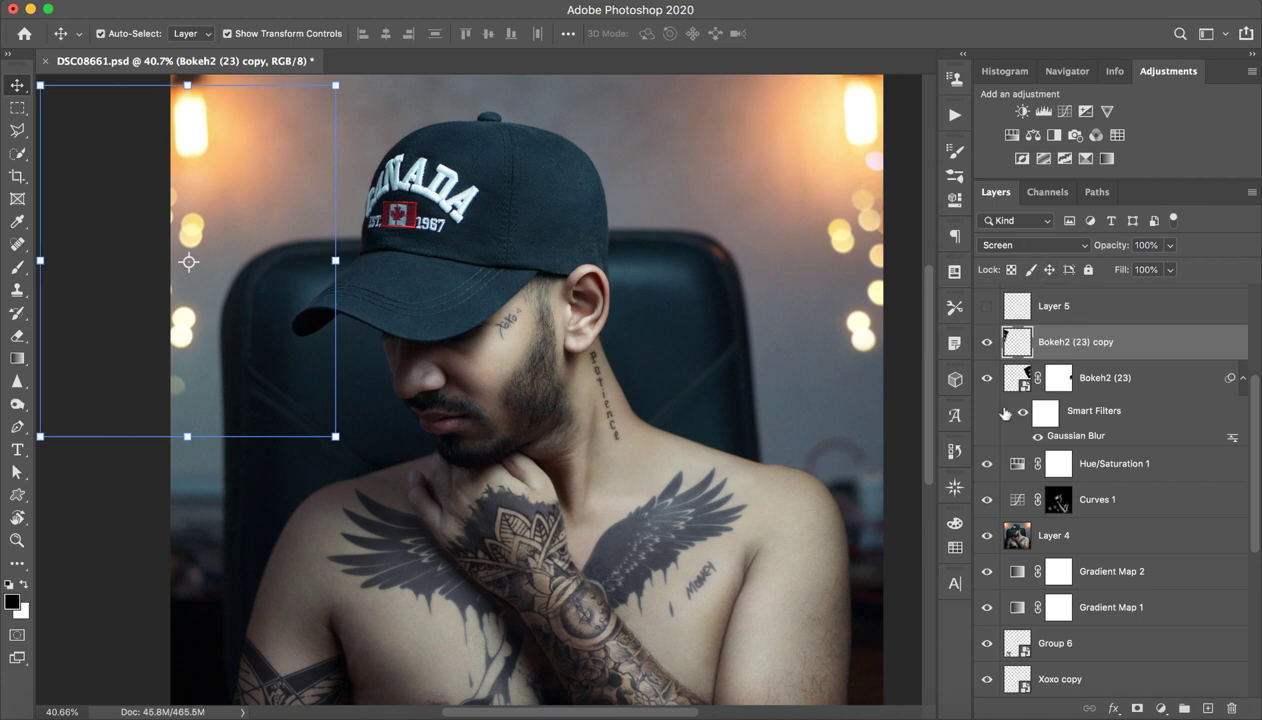
scroll(1100, 430, "up", 5)
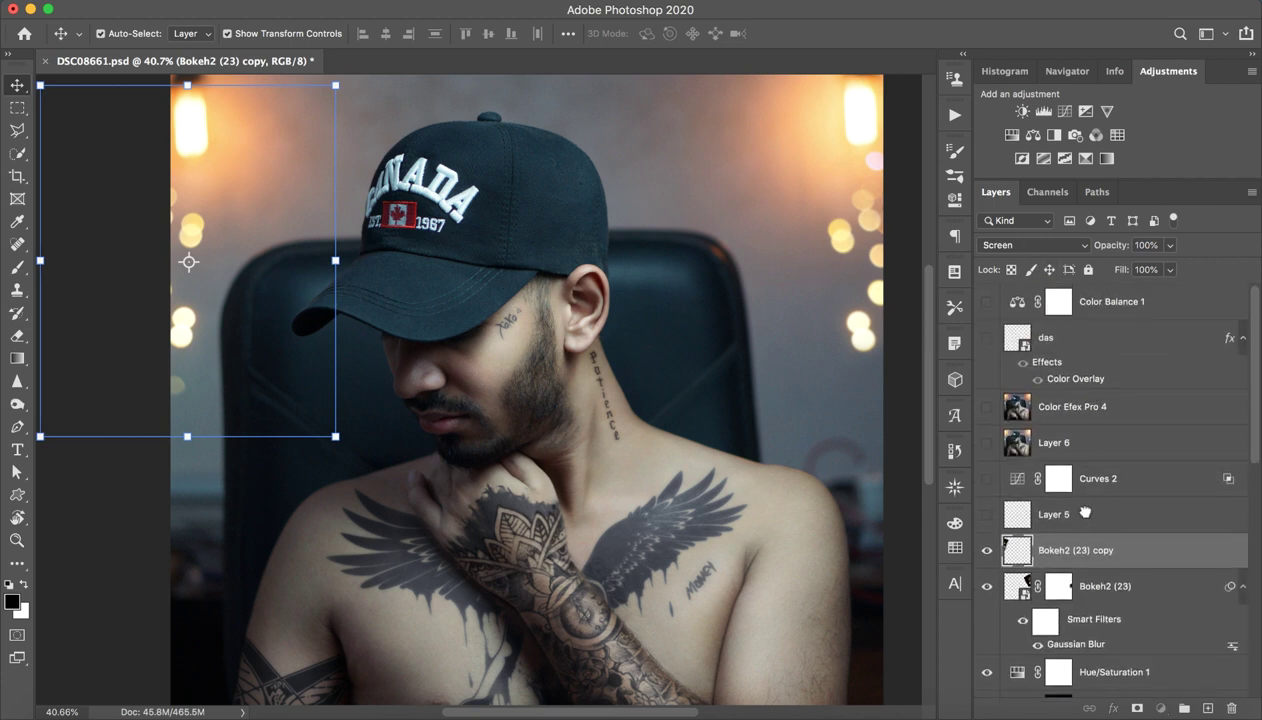
left_click(1087, 511)
left_click(988, 515)
left_click(988, 515)
left_click(988, 515)
left_click(988, 515)
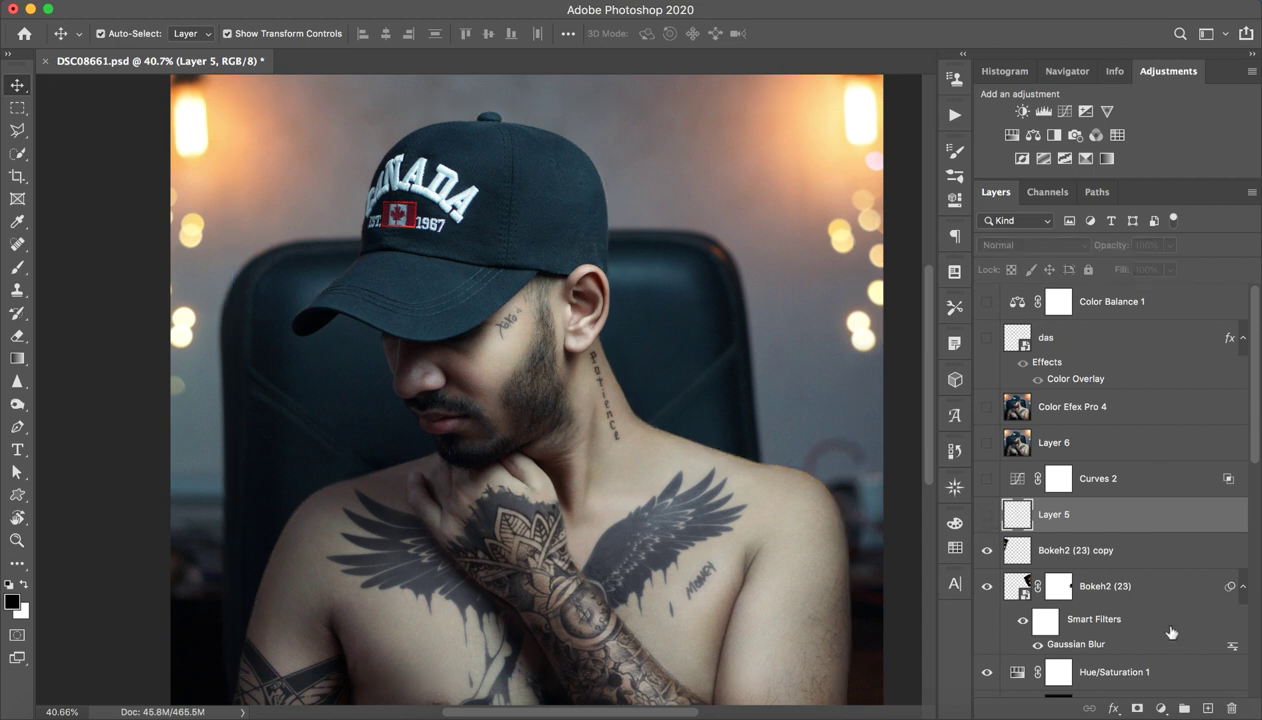
Add a new layer above Layer 5 and sample a pale yellow from the lights beside the man as brush colour
left_click(1207, 708)
left_click_drag(832, 341, 746, 230)
left_click_drag(697, 308, 728, 305)
left_click_drag(735, 228, 742, 289)
key("b")
left_click(777, 271, "alt")
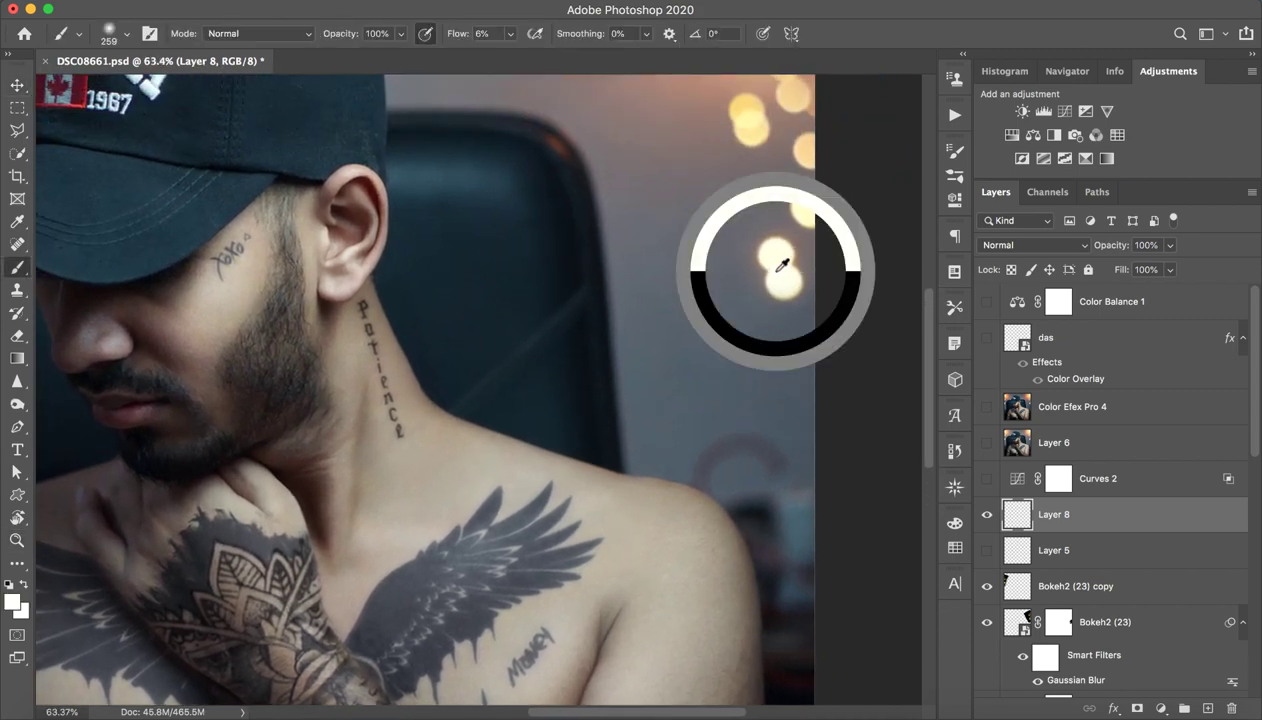
left_click_drag(755, 183, 754, 368)
left_click(752, 295, "alt")
mouse_move(766, 296)
left_mouse_down()
mouse_move(755, 281)
mouse_move(757, 296)
left_mouse_up()
left_click(757, 296, "alt")
left_click(786, 160, "alt")
left_click_drag(786, 160, 786, 163)
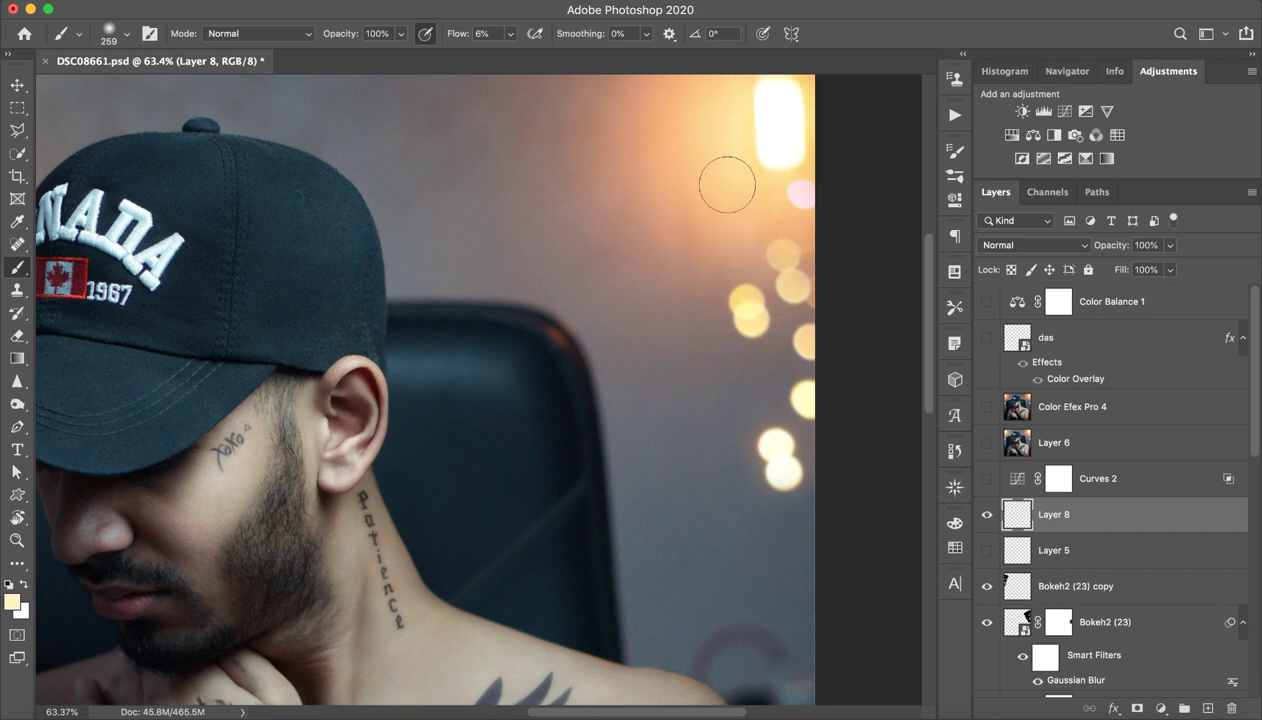
Paint a thin rim light along the edge from neck to shoulder with a 17 px brush at 100% flow
key("z")
left_click_drag(352, 534, 403, 535)
left_click_drag(521, 528, 527, 528)
key("b")
left_click_drag(608, 553, 458, 312)
scroll(457, 313, "up", 2)
left_click_drag(638, 428, 500, 436)
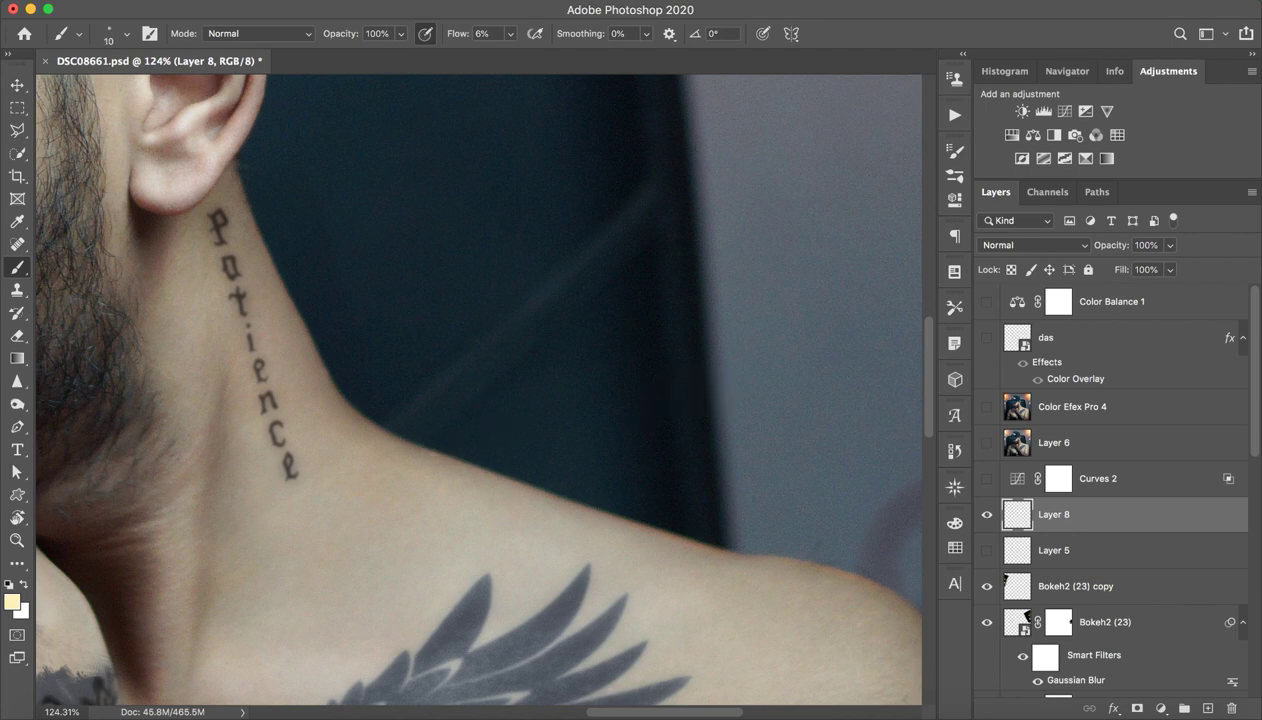
left_click_drag(452, 34, 615, 45)
mouse_move(418, 441)
left_mouse_down()
mouse_move(568, 497)
mouse_move(453, 466)
mouse_move(610, 508)
left_mouse_up()
key("super+z")
left_click_drag(480, 465, 662, 523)
left_click_drag(583, 503, 720, 546)
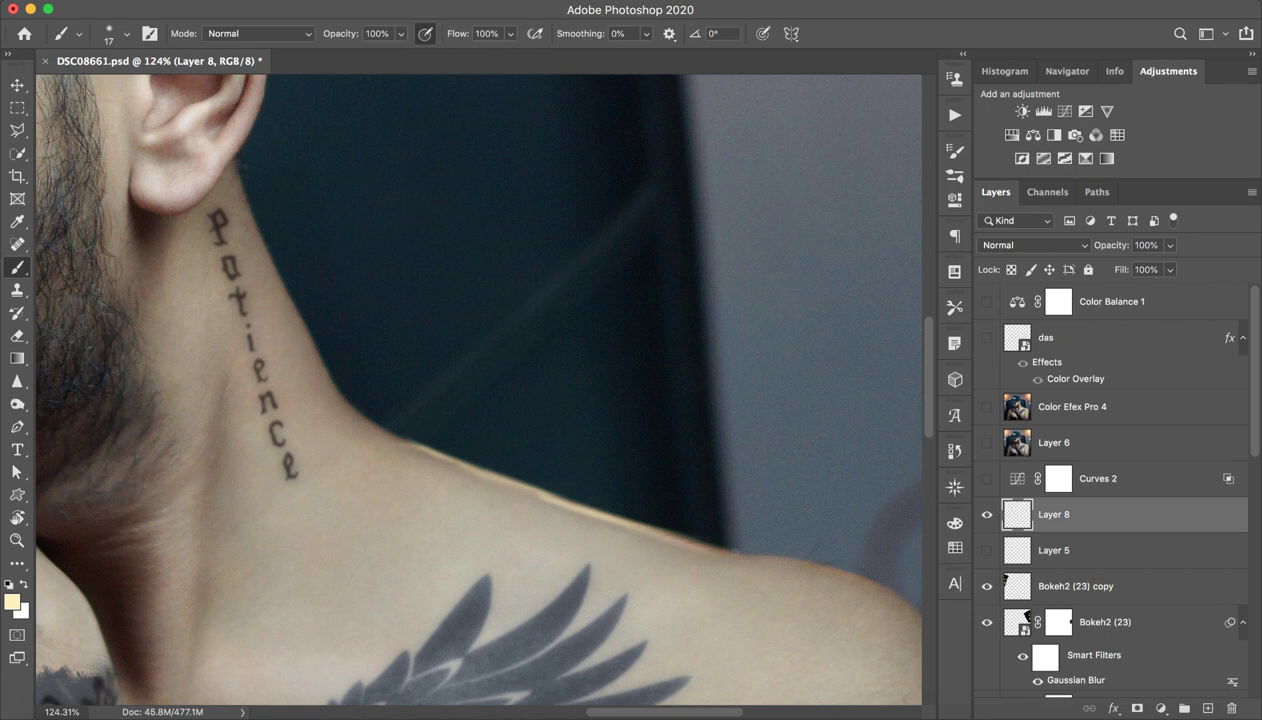
Extend the rim light around the outer shoulder and down the upper arm's edge
left_click_drag(813, 533, 603, 415)
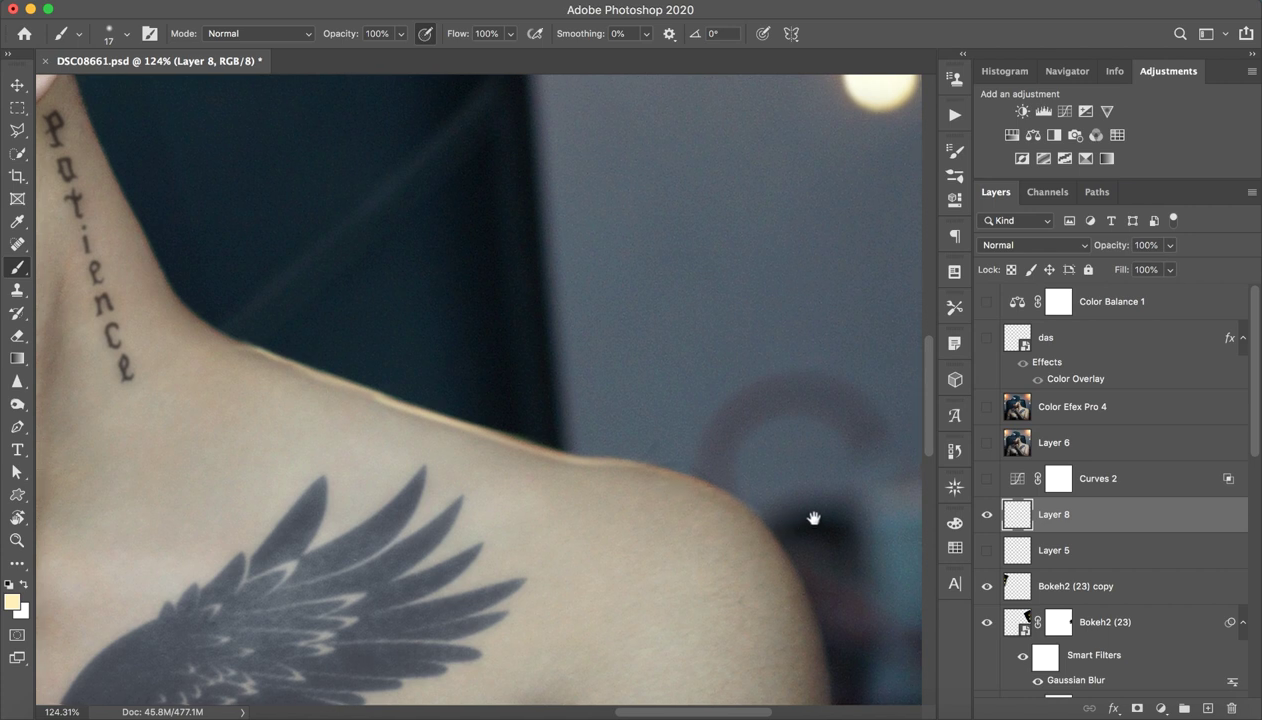
left_click_drag(815, 521, 693, 383)
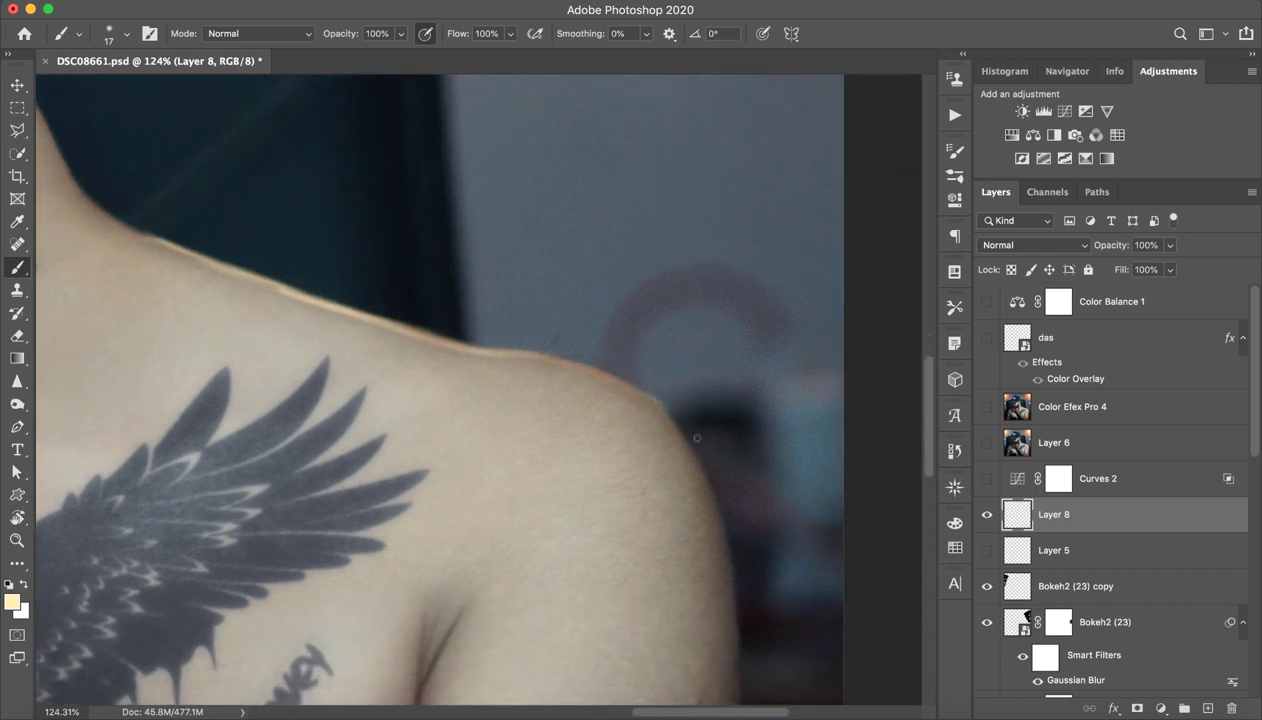
mouse_move(669, 418)
left_mouse_down()
mouse_move(732, 562)
mouse_move(730, 673)
left_mouse_up()
key("super+z")
left_click_drag(729, 552, 733, 695)
left_click_drag(731, 618, 740, 700)
Rotate the view to follow the shoulder and erase the rim light along the upper arm
key("z")
mouse_move(734, 490)
left_mouse_down()
mouse_move(632, 488)
mouse_move(732, 488)
left_mouse_up()
key("b")
key("r")
left_click_drag(605, 362, 380, 239)
mouse_move(575, 135)
left_mouse_down()
mouse_move(521, 331)
mouse_move(538, 397)
mouse_move(525, 368)
left_mouse_up()
key("b")
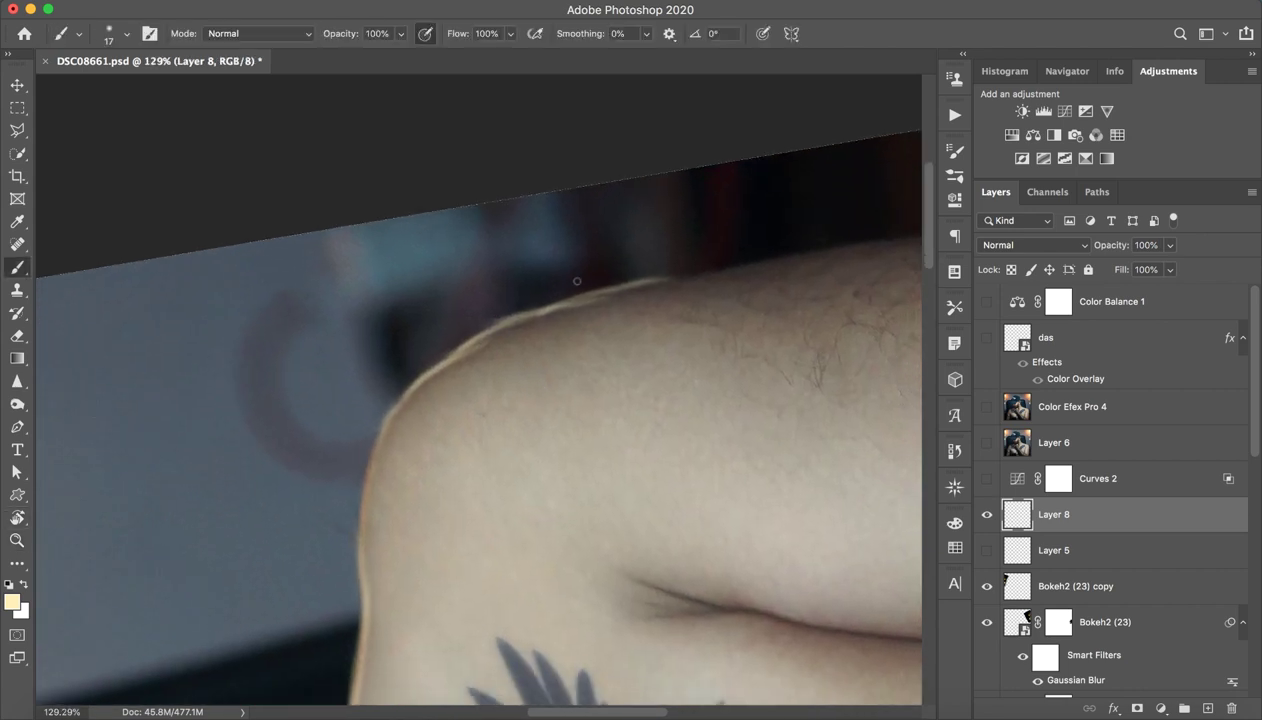
left_click_drag(628, 344, 645, 344)
mouse_move(655, 282)
left_mouse_down()
mouse_move(527, 326)
mouse_move(575, 301)
left_mouse_up()
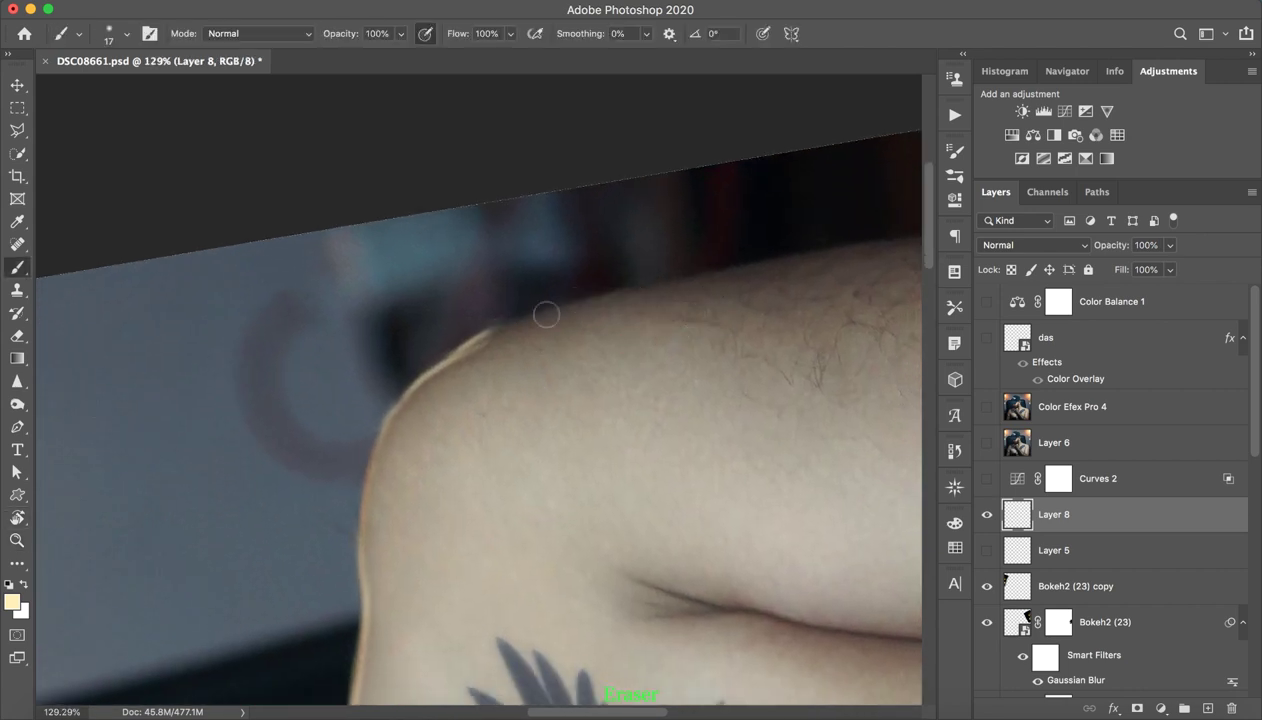
mouse_move(512, 343)
left_mouse_down()
mouse_move(426, 402)
mouse_move(500, 336)
left_mouse_up()
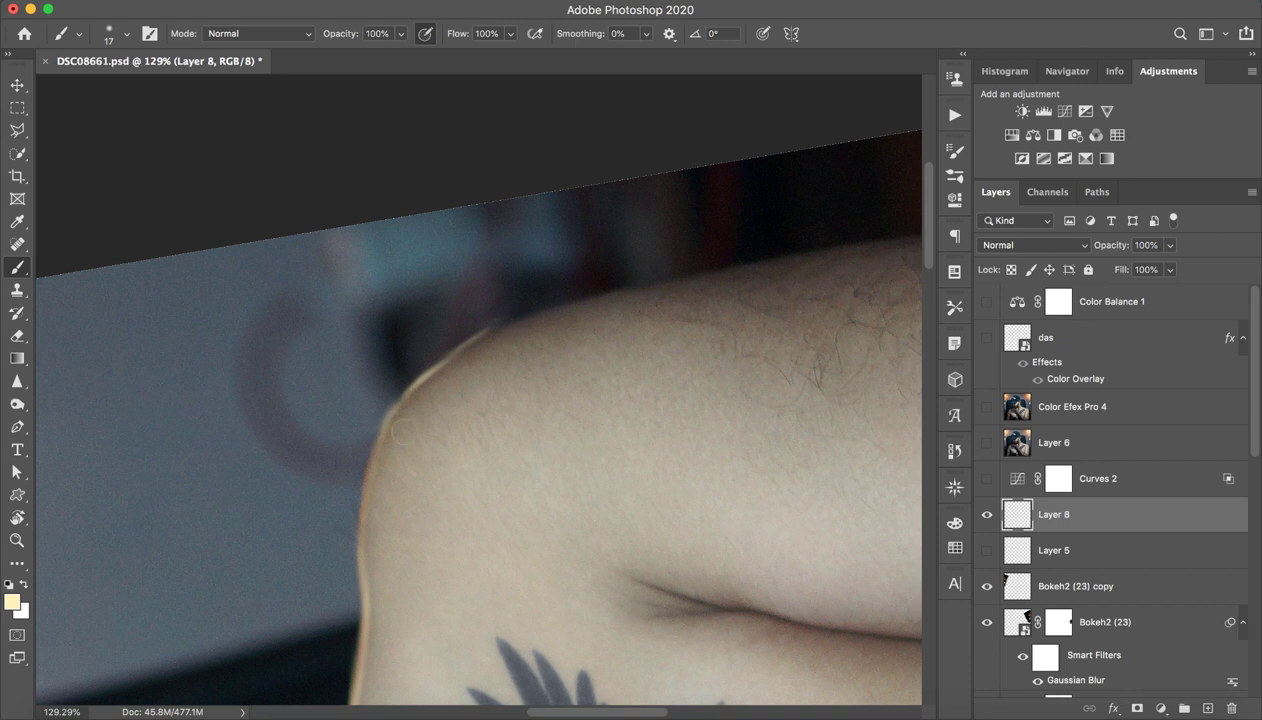
Repaint the rim light over the rounded shoulder and along the upper arm's edge
mouse_move(420, 366)
left_mouse_down()
mouse_move(513, 325)
mouse_move(425, 382)
mouse_move(480, 340)
mouse_move(573, 302)
mouse_move(483, 328)
mouse_move(688, 281)
mouse_move(532, 317)
mouse_move(608, 292)
left_mouse_up()
key("super+z")
key("z")
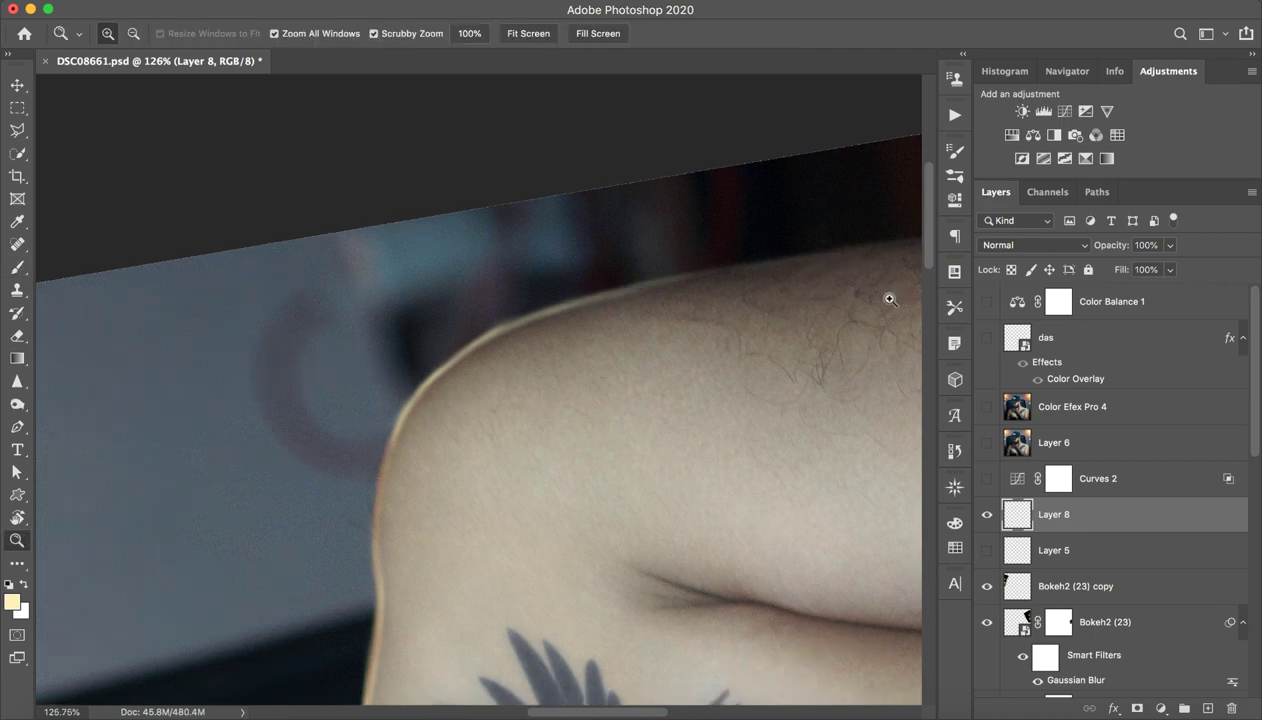
left_click_drag(896, 293, 769, 329)
left_click_drag(475, 272, 548, 262)
key("b")
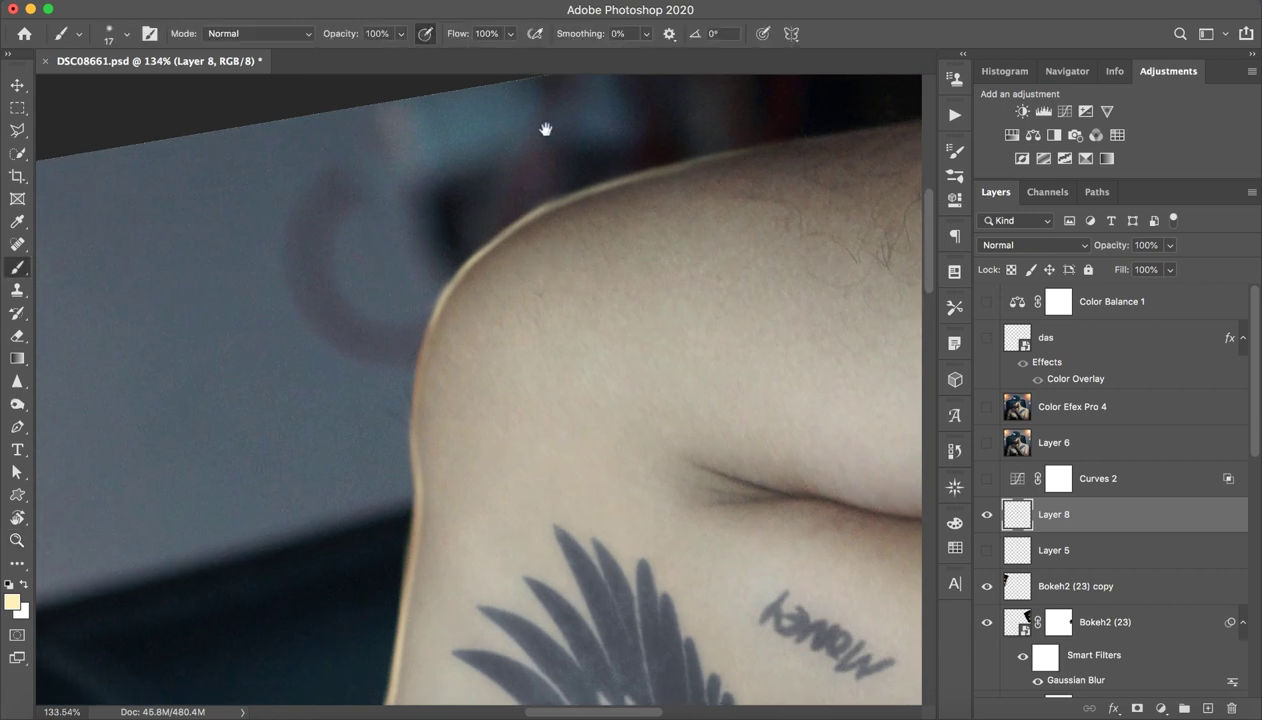
left_click_drag(547, 124, 549, 144)
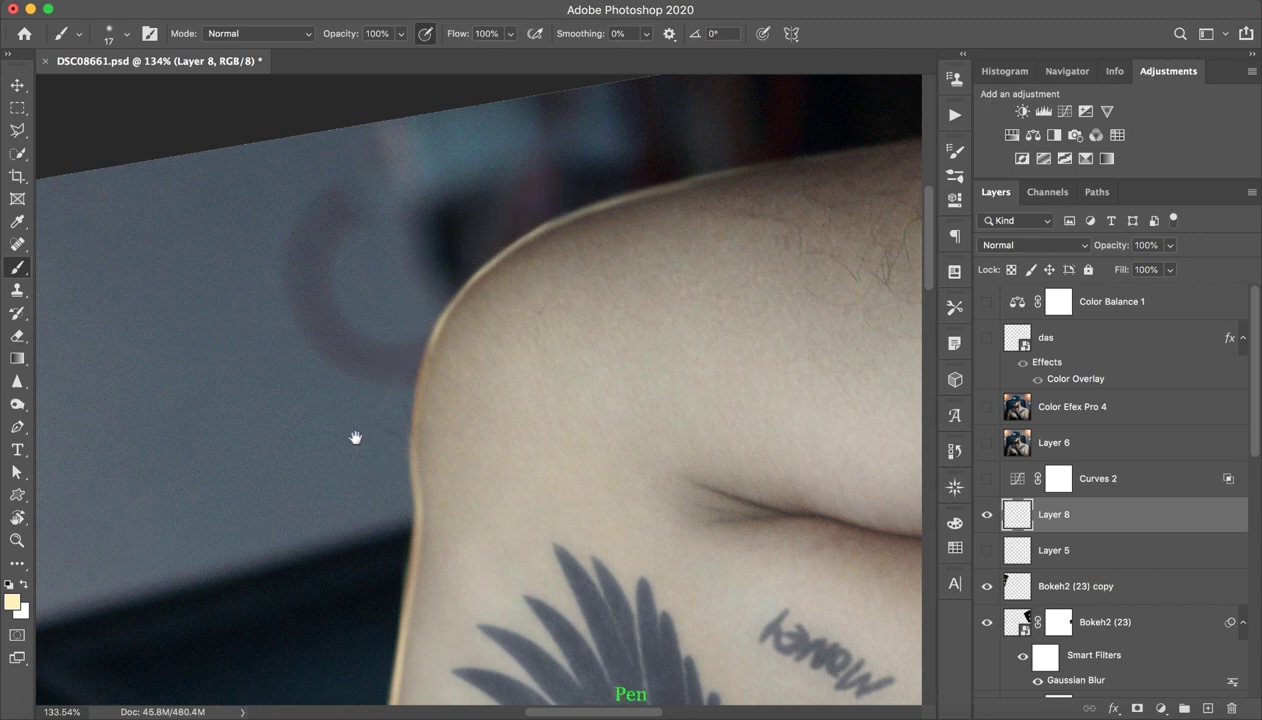
Reset the view rotation and soften the inner side of the shoulder's rim light with the Eraser
left_click_drag(366, 420, 439, 318)
key("r")
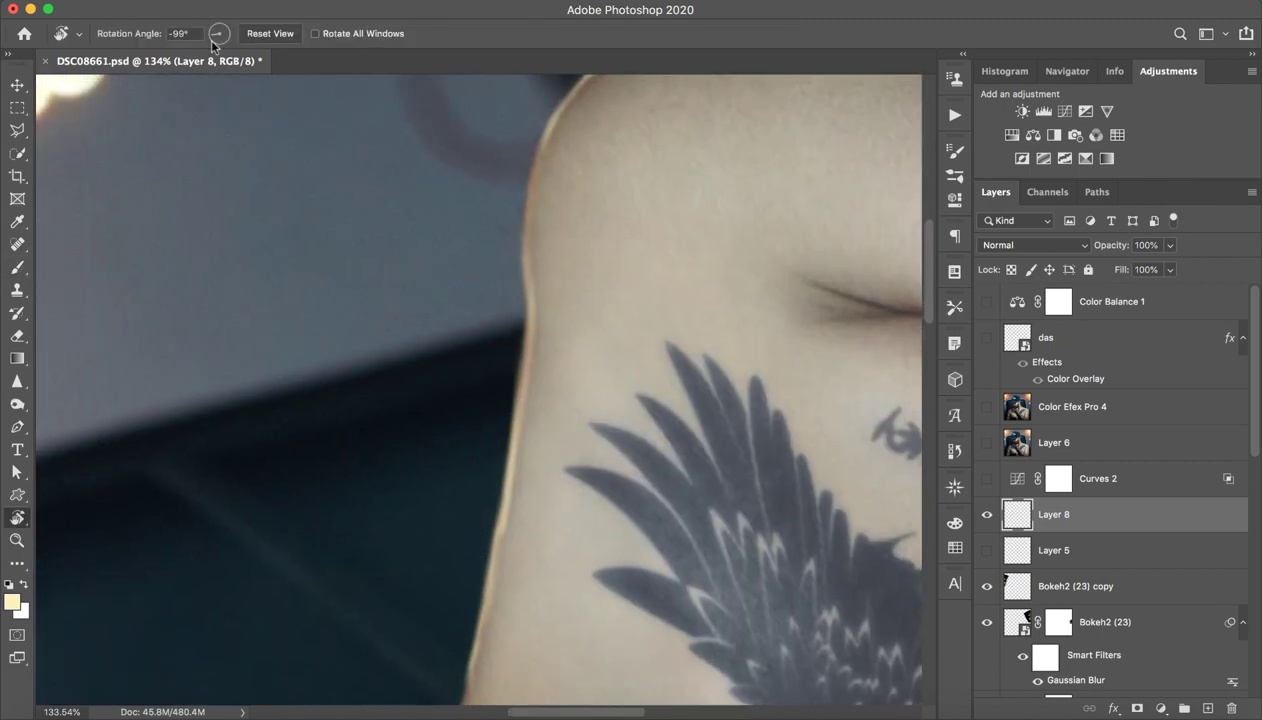
left_click(268, 33)
key("z")
left_click_drag(491, 385, 410, 385)
mouse_move(570, 362)
left_mouse_down()
mouse_move(552, 366)
mouse_move(580, 363)
left_mouse_up()
key("r")
left_click_drag(479, 475, 587, 404)
key("z")
left_click_drag(495, 355, 465, 338)
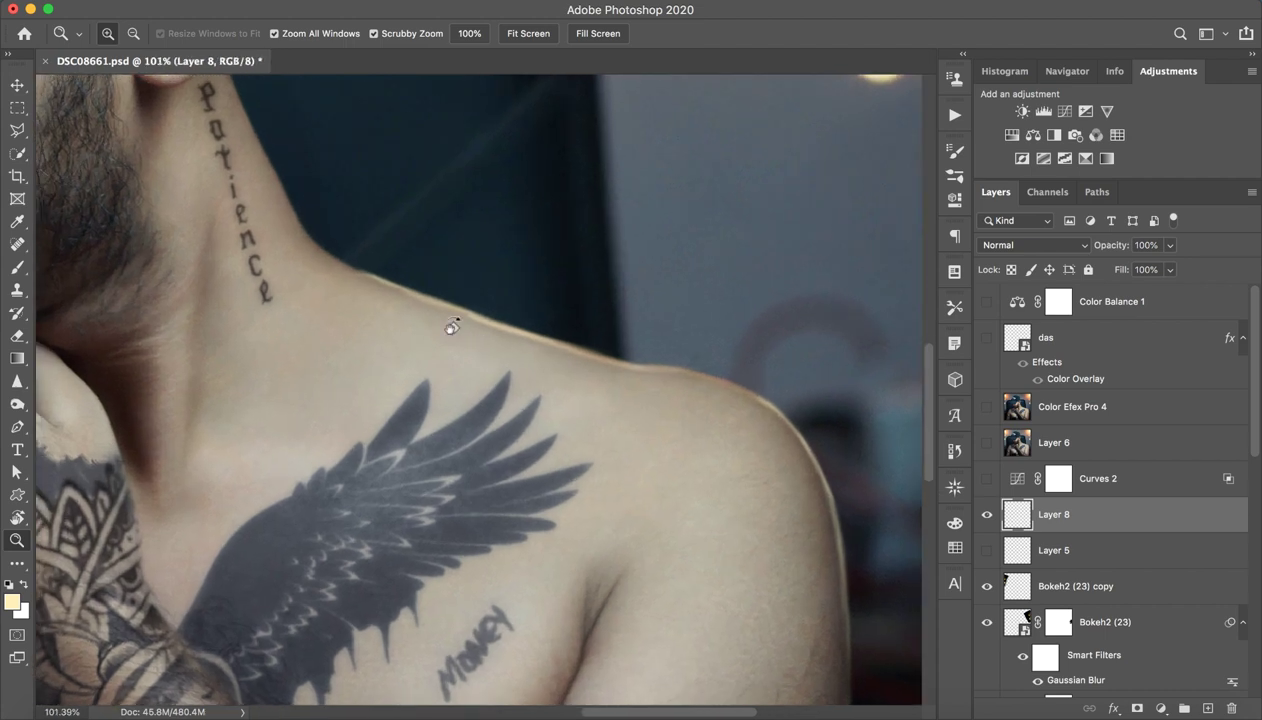
key("r")
key("b")
key("e")
mouse_move(364, 287)
left_mouse_down()
mouse_move(394, 324)
mouse_move(375, 321)
mouse_move(465, 342)
mouse_move(488, 367)
left_mouse_up()
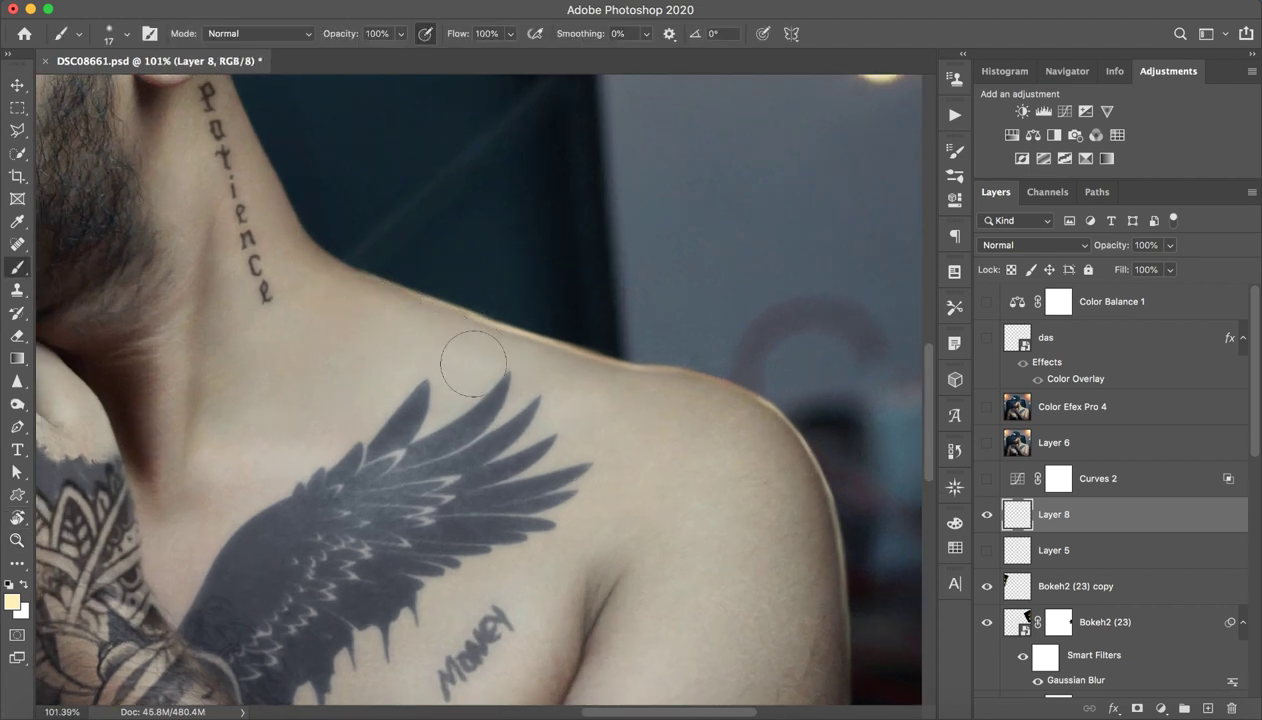
Compare the whole image with the rim light on Layer 8 hidden and shown
key("z")
left_click_drag(566, 430, 498, 452)
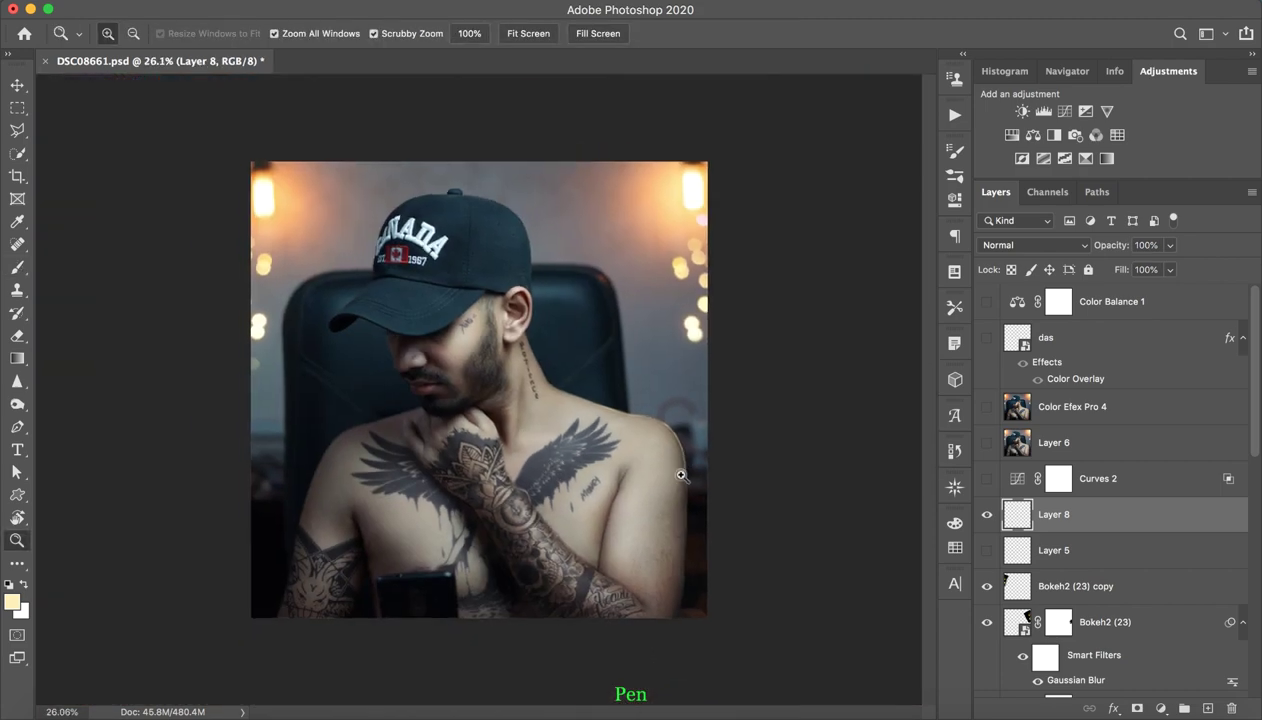
scroll(686, 473, "up", 1)
key("b")
left_click(987, 514)
left_click(987, 514)
left_click(987, 514)
left_click(987, 514)
left_click(987, 514)
left_click(988, 514)
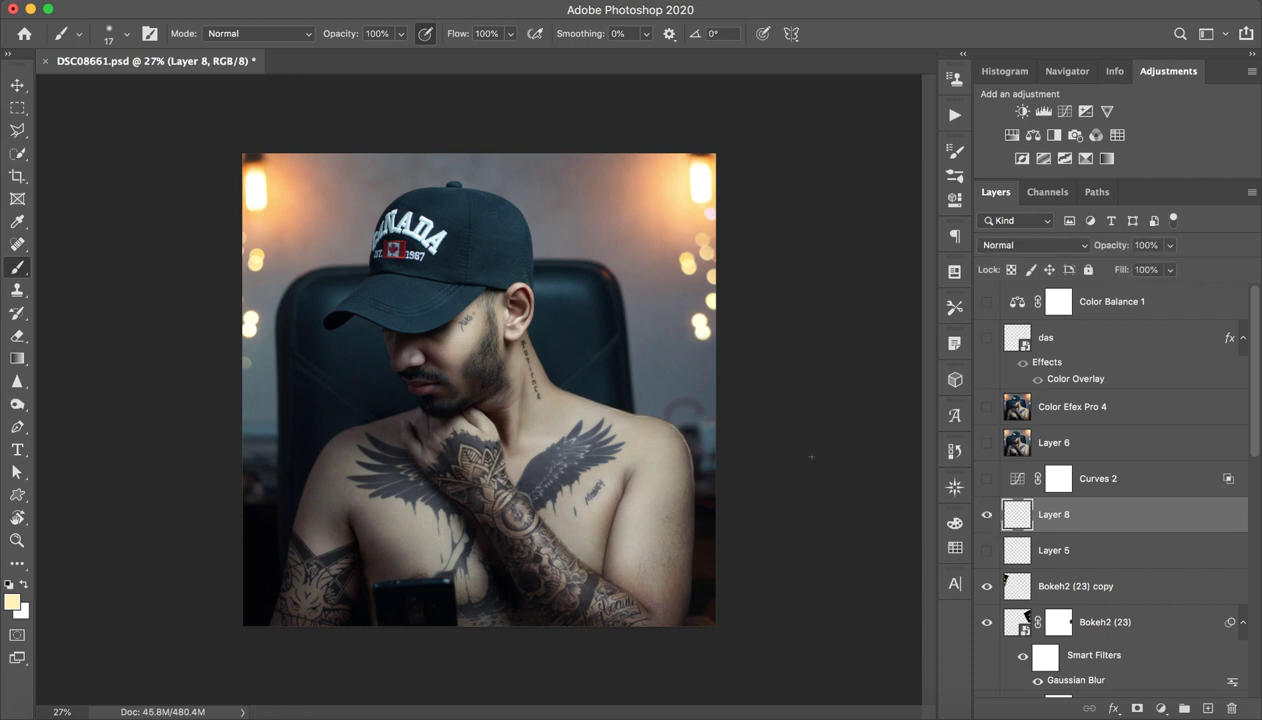
Compare the whole image with Layer 5 shown and hidden
left_click(988, 549)
left_click(989, 549)
left_click(988, 550)
left_click(988, 554)
left_click(987, 552)
left_click(990, 555)
Rotate the view to the cap, try painting a rim light along its back edge and undo the strokes
key("z")
left_click_drag(525, 228, 623, 211)
key("b")
key("r")
left_click_drag(631, 87, 288, 345)
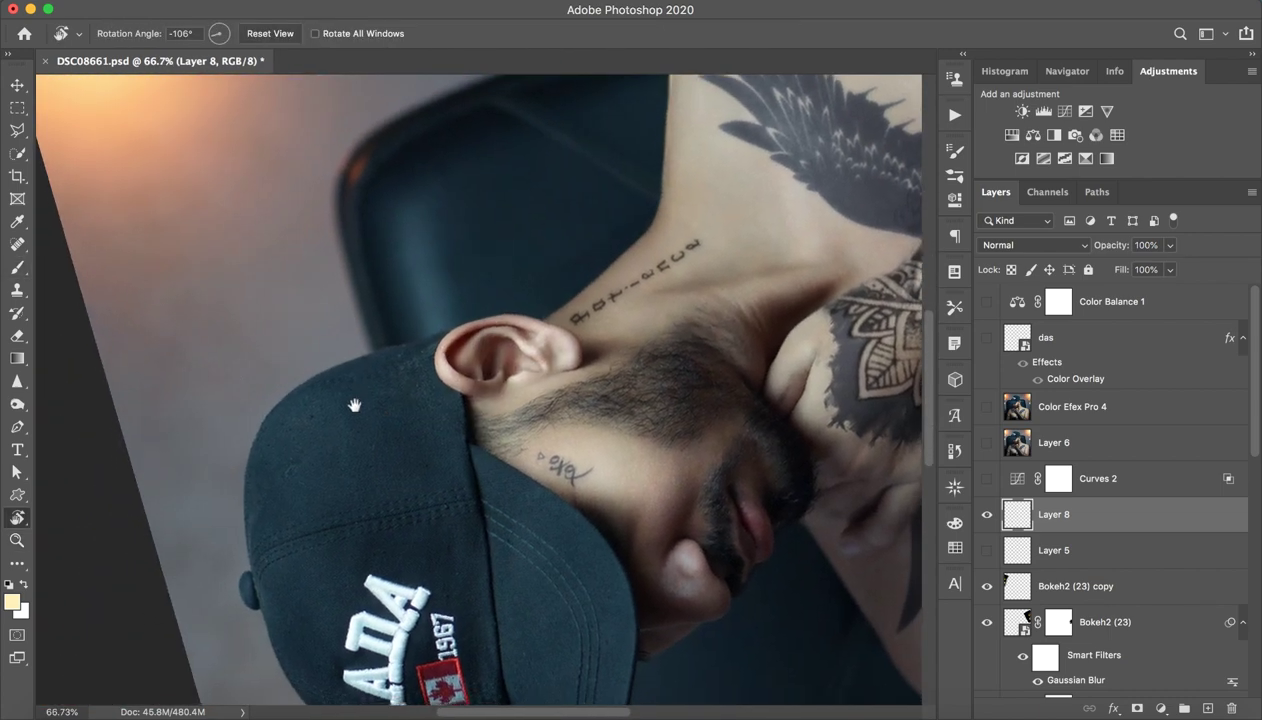
key("z")
mouse_move(412, 308)
left_mouse_down()
mouse_move(437, 338)
mouse_move(414, 355)
mouse_move(479, 341)
mouse_move(366, 399)
left_mouse_up()
key("b")
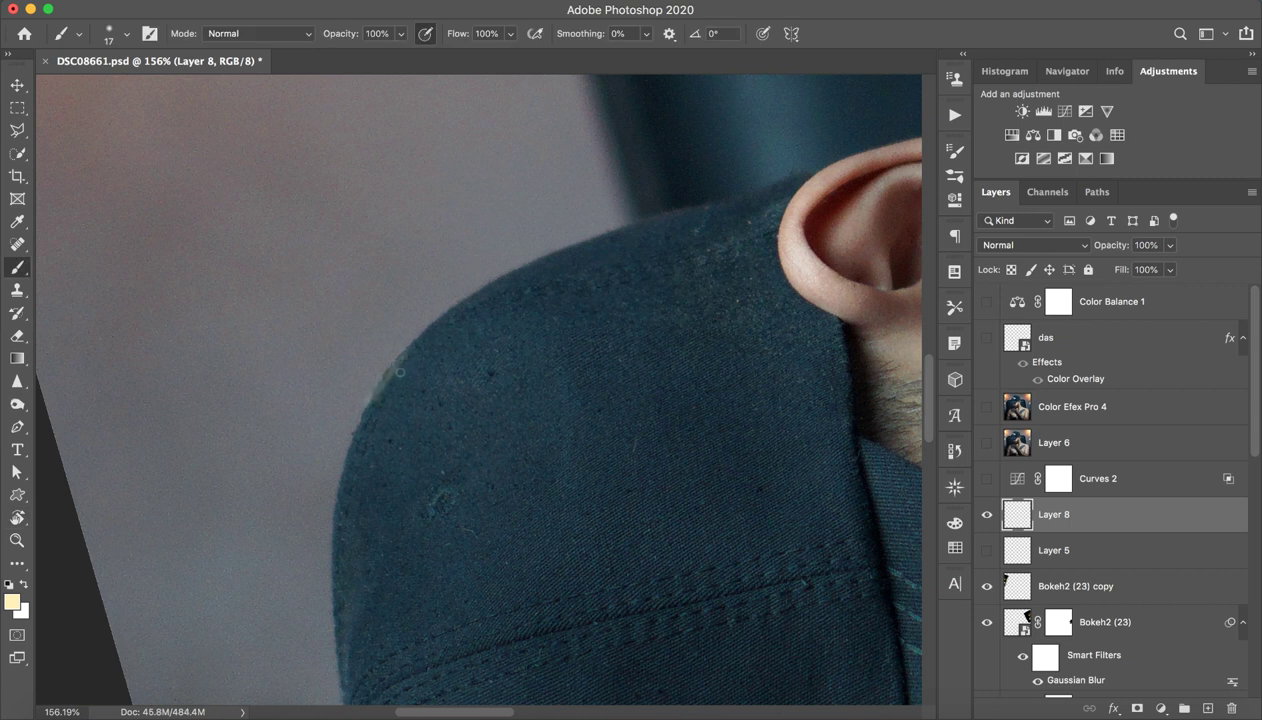
key("super+z")
mouse_move(404, 347)
left_mouse_down()
mouse_move(369, 409)
mouse_move(433, 318)
mouse_move(490, 276)
left_mouse_up()
key("super+z")
key("super+z")
key("super+z")
Paint a thin rim light along the back edge of the cap up to the ear with an 8 px brush
left_click_drag(416, 332, 558, 250)
left_click_drag(458, 300, 630, 222)
key("super+z")
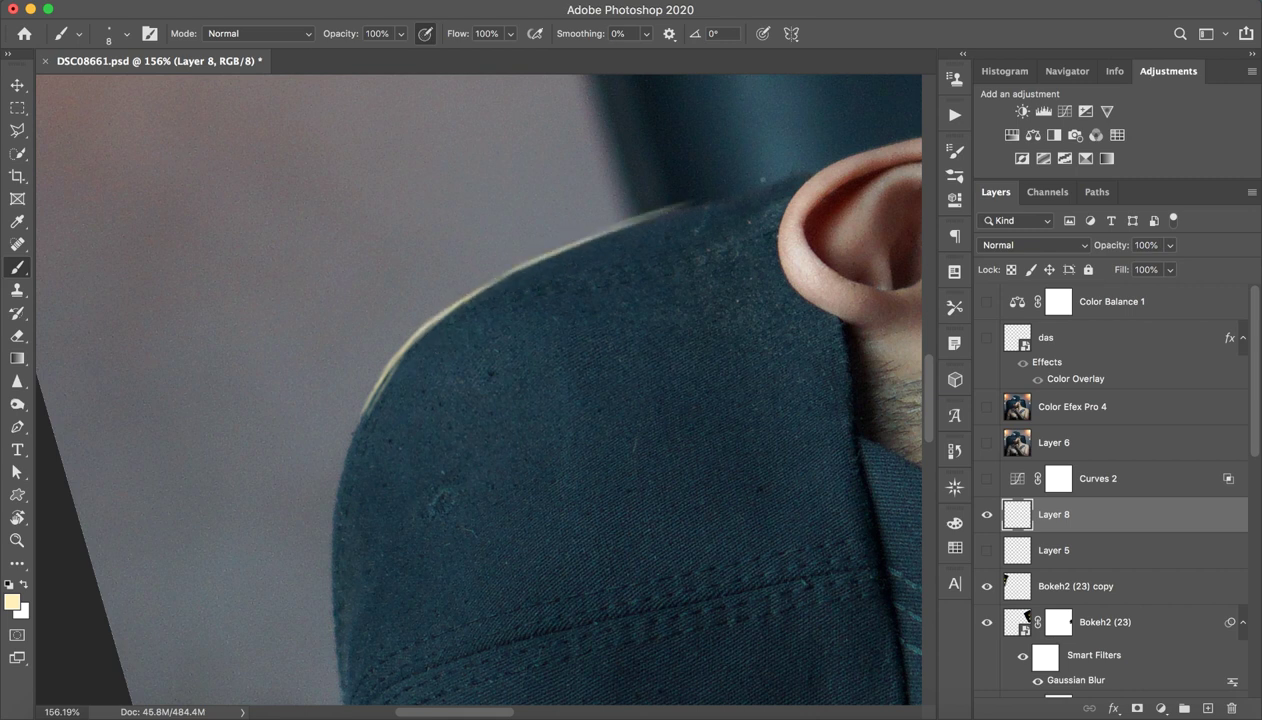
key("super+z")
key("super+z")
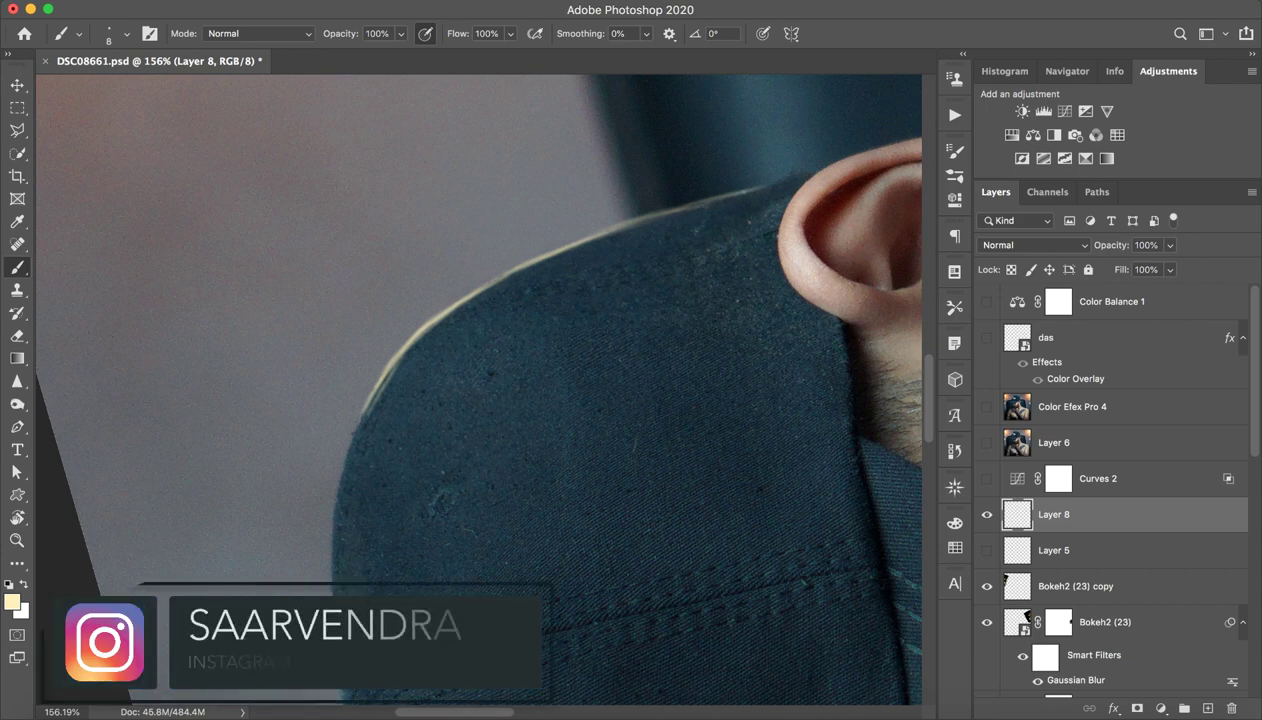
Soften the inner side and lower end of the cap's rim light with the Eraser
key("super+space")
left_click_drag(842, 116, 712, 200)
left_click_drag(578, 255, 656, 228)
key("space")
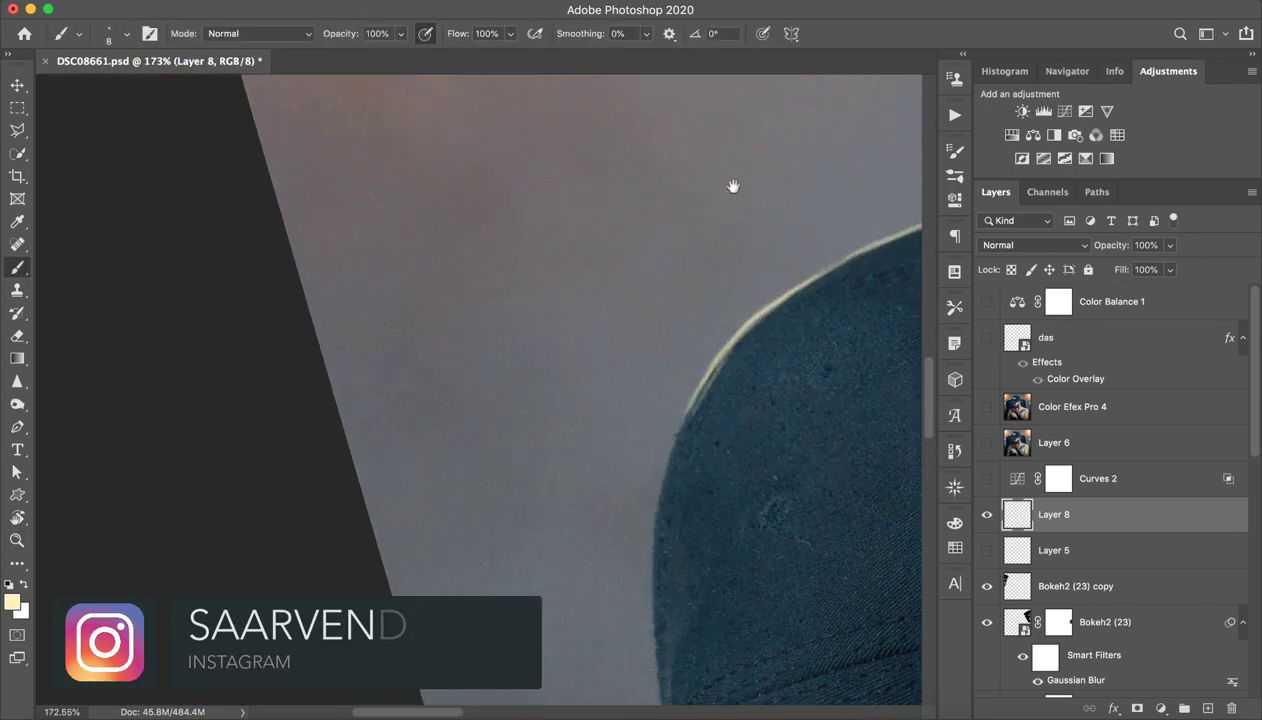
left_click_drag(740, 180, 439, 217)
key("e")
mouse_move(412, 418)
left_mouse_down()
mouse_move(417, 451)
mouse_move(442, 437)
mouse_move(394, 451)
mouse_move(446, 406)
left_mouse_up()
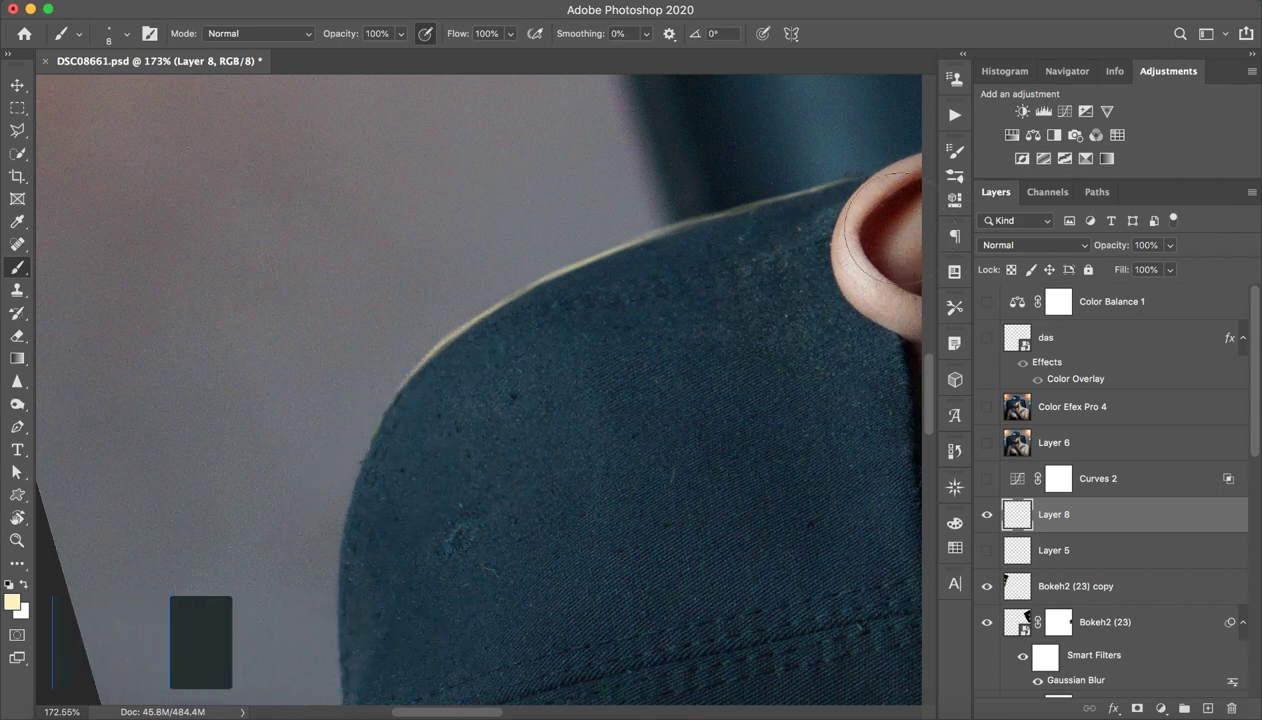
Reset the view rotation and compare the whole image with Layer 8 hidden and shown
key("z")
left_click_drag(736, 372, 651, 377)
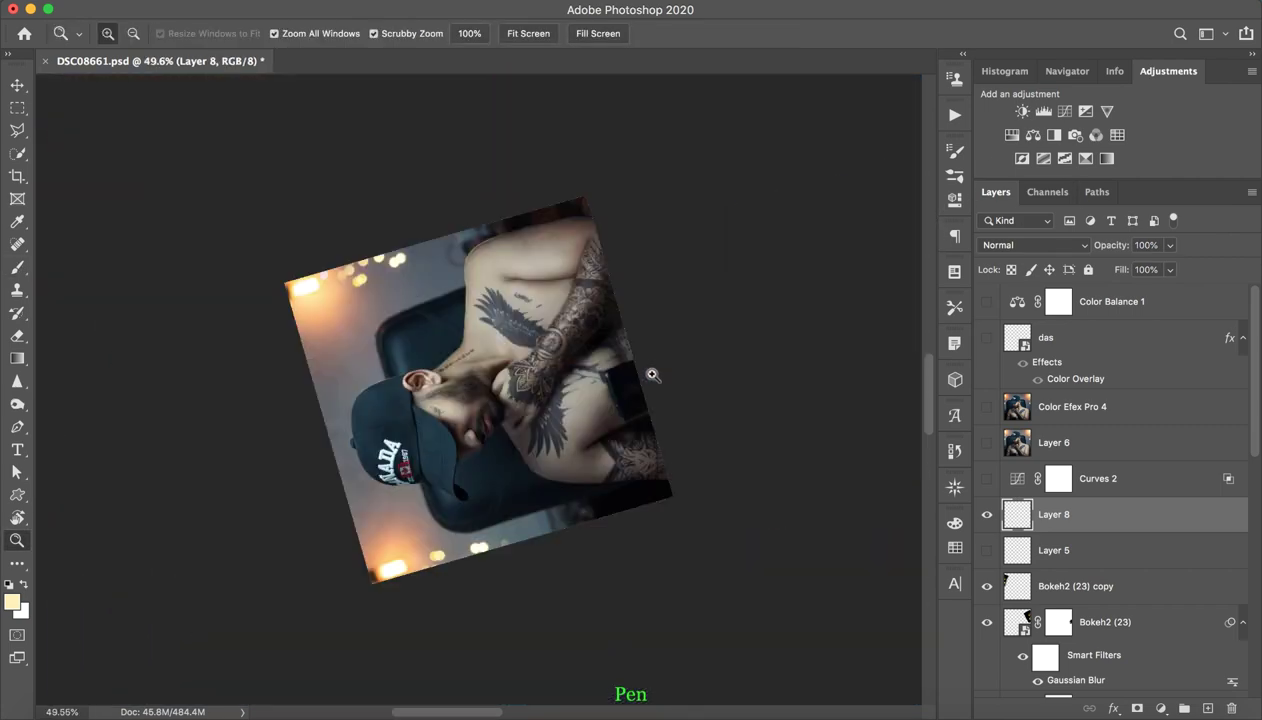
left_click_drag(343, 390, 417, 383)
key("b")
key("r")
key("z")
key("r")
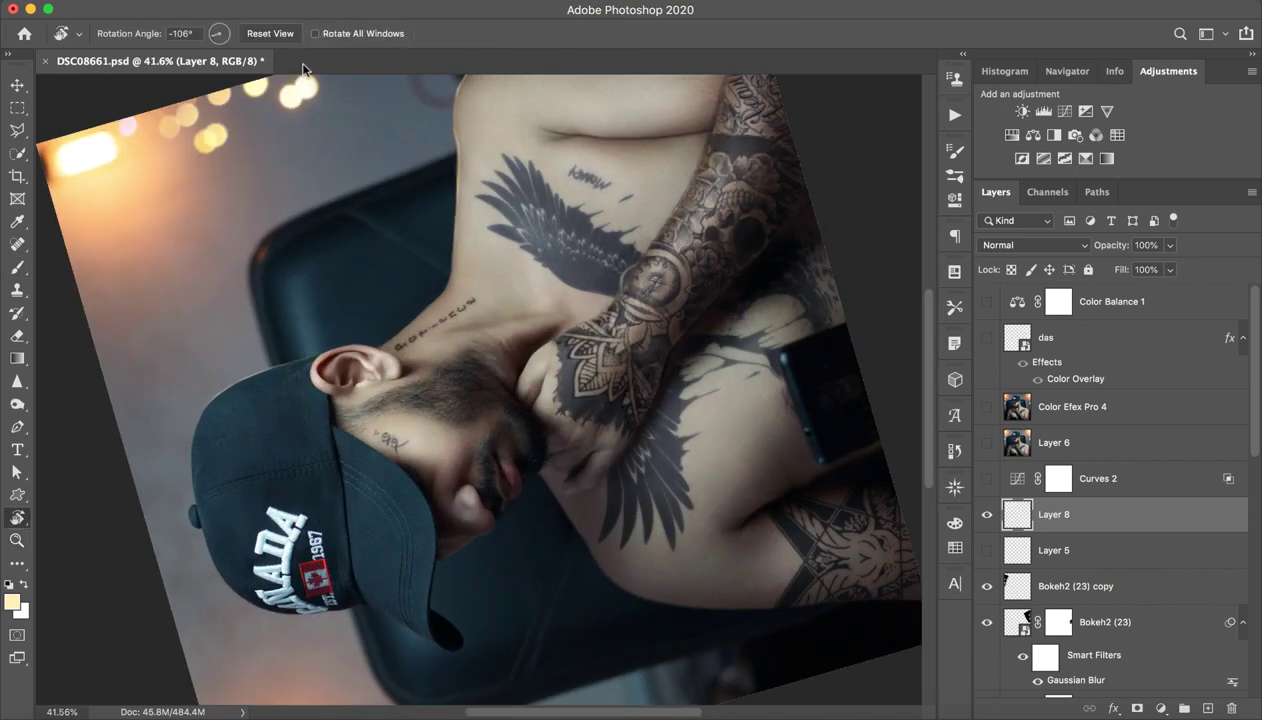
left_click(275, 38)
key("z")
scroll(592, 358, "up", 2)
scroll(617, 292, "down", 4)
left_click(988, 516)
left_click(988, 516)
left_click(988, 516)
left_click(988, 516)
left_click(989, 518)
left_click(989, 518)
left_click(989, 516)
left_click(989, 516)
left_click(989, 517)
left_click(988, 518)
left_click(988, 518)
left_click(989, 519)
Hide Layer 8 and delete it
left_click(987, 514)
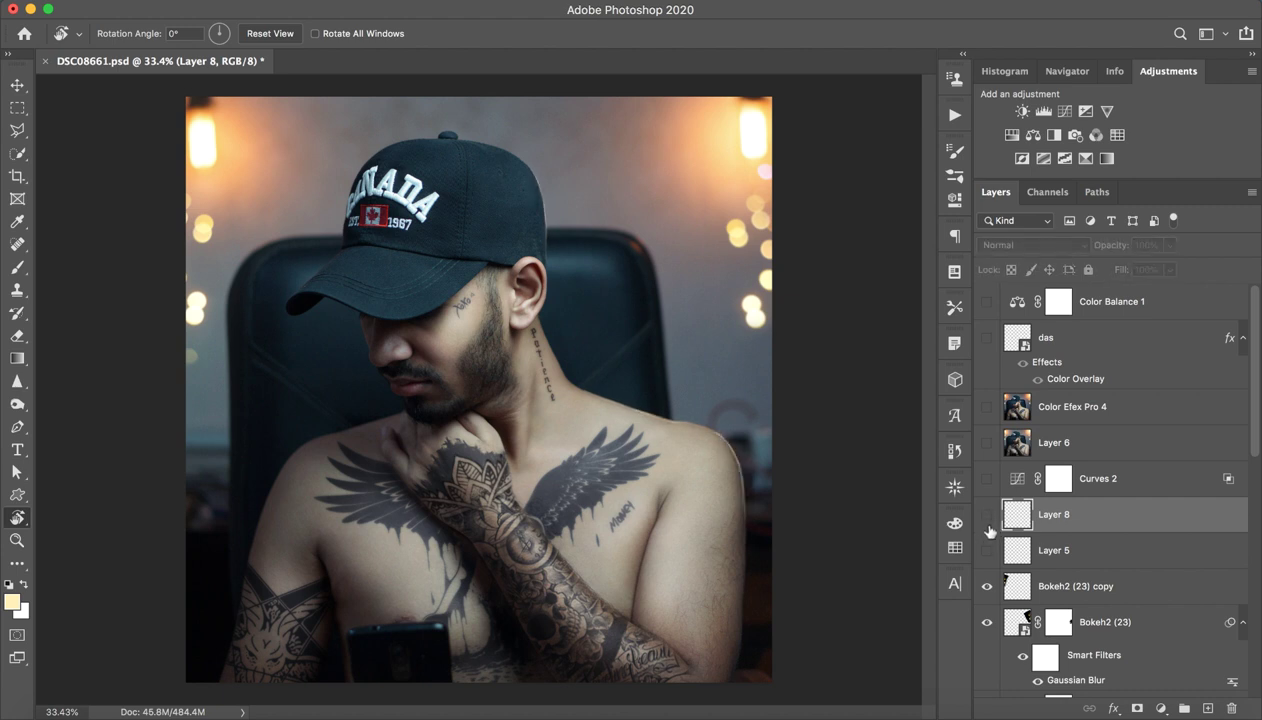
key("BackSpace")
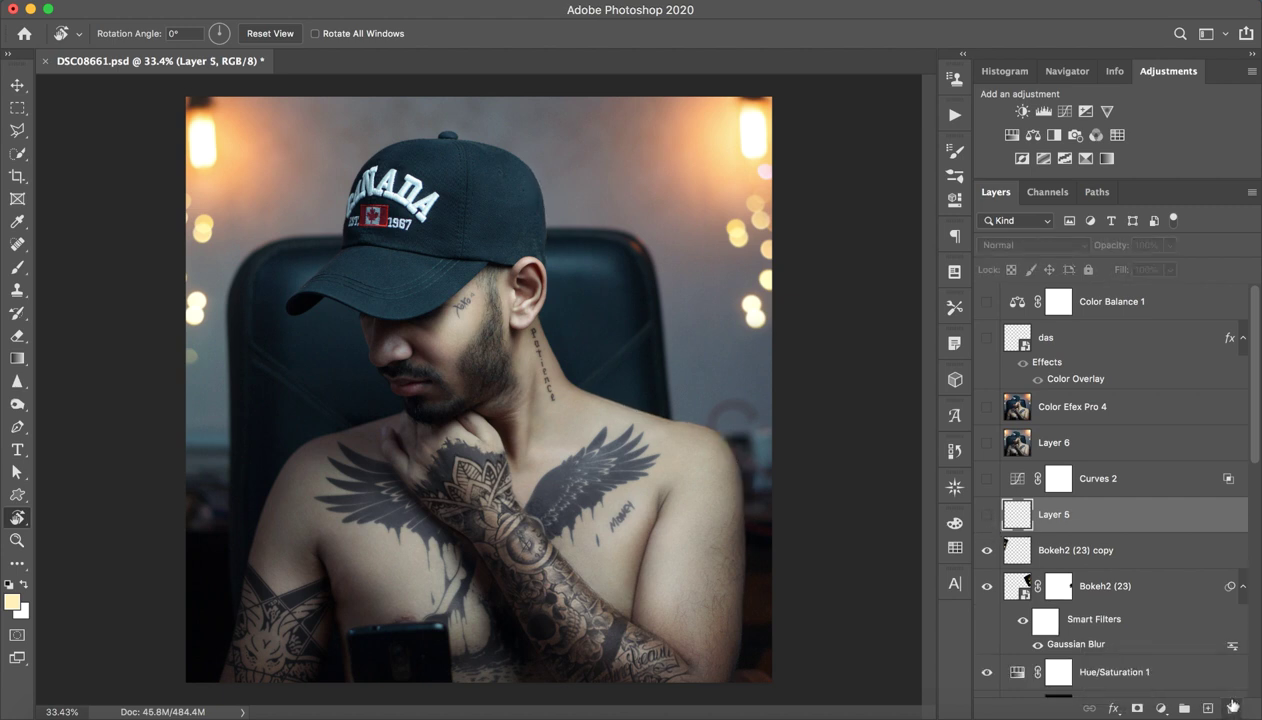
Show Layer 5 and the Curves 2 adjustment above it, comparing the image with Curves 2 hidden and shown
left_click(987, 514)
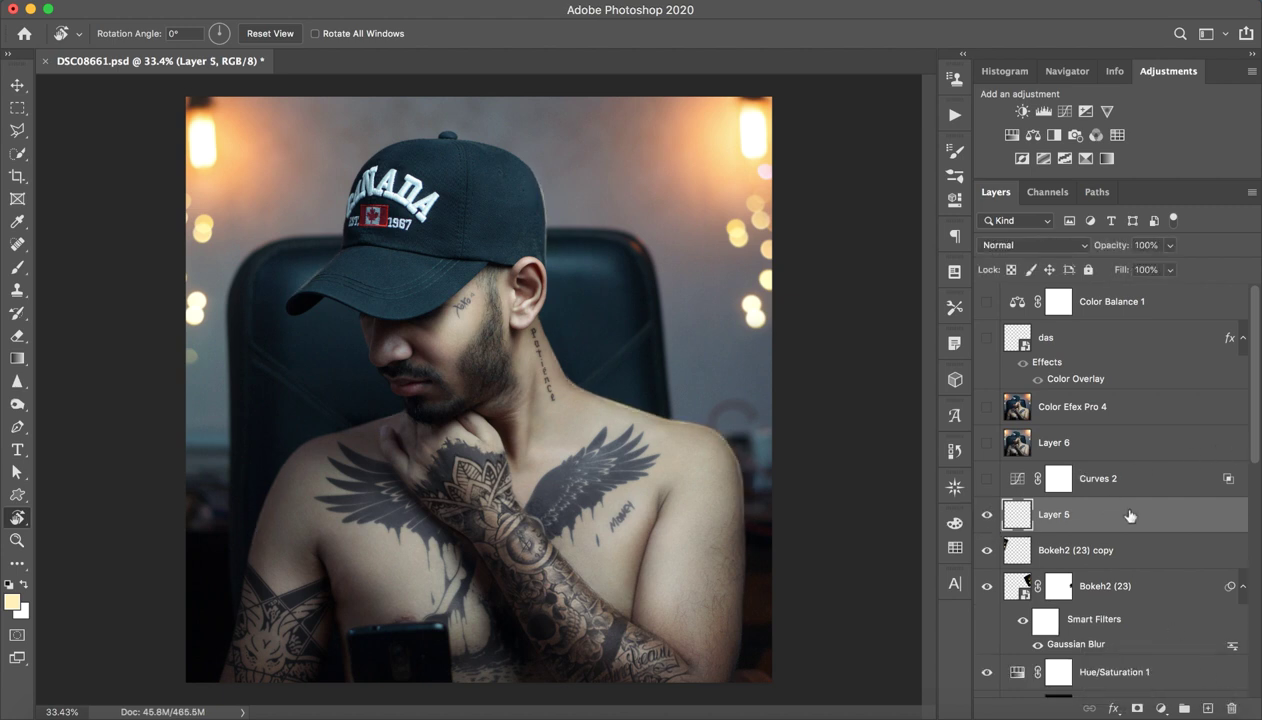
left_click(1114, 483)
left_click(987, 481)
left_click(987, 482)
left_click(987, 482)
left_click(987, 478)
left_click(987, 478)
left_click(987, 478)
Review the curve and the Blend If settings of Curves 2, and compare the image with the adjustment hidden and shown
double_click(1016, 480)
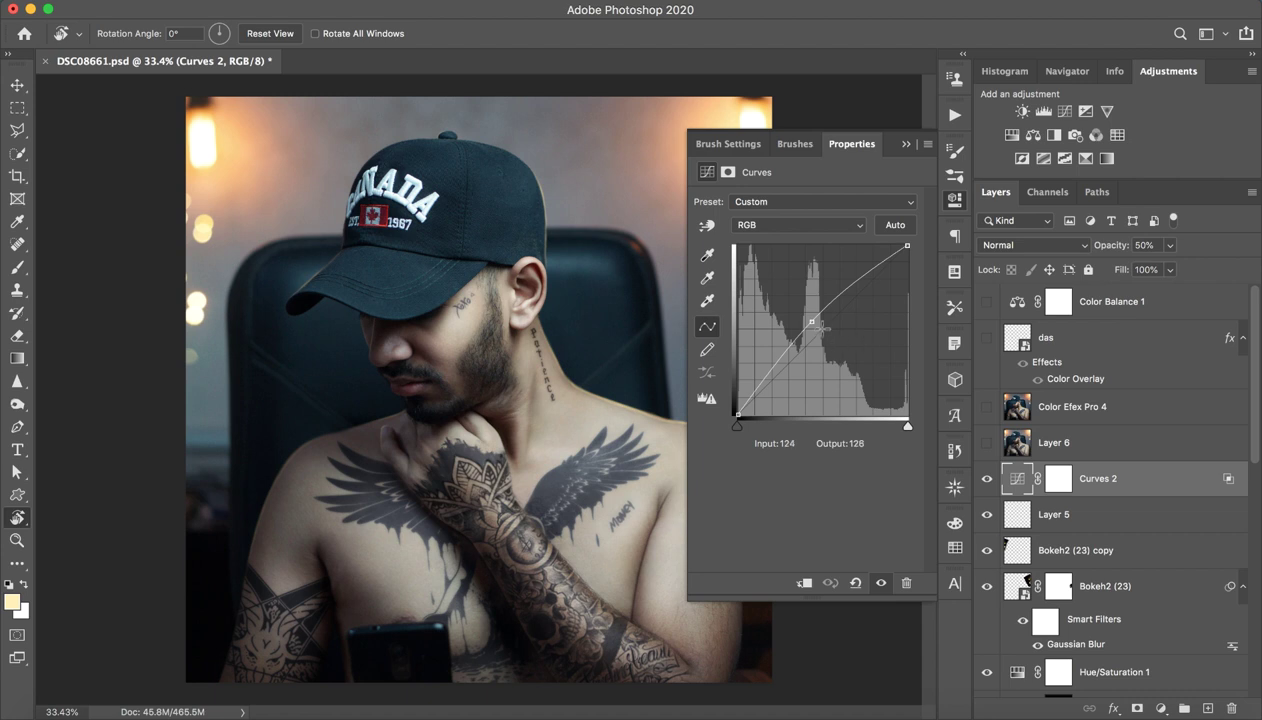
left_click(952, 204)
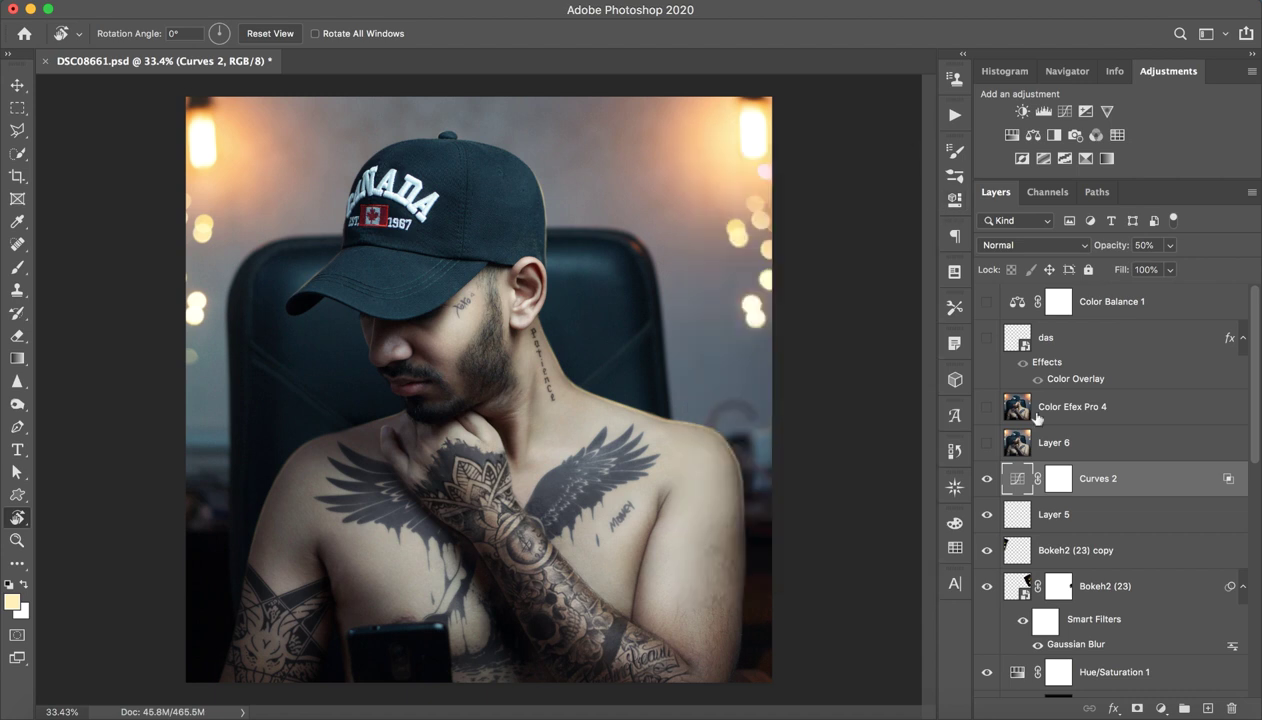
double_click(1132, 488)
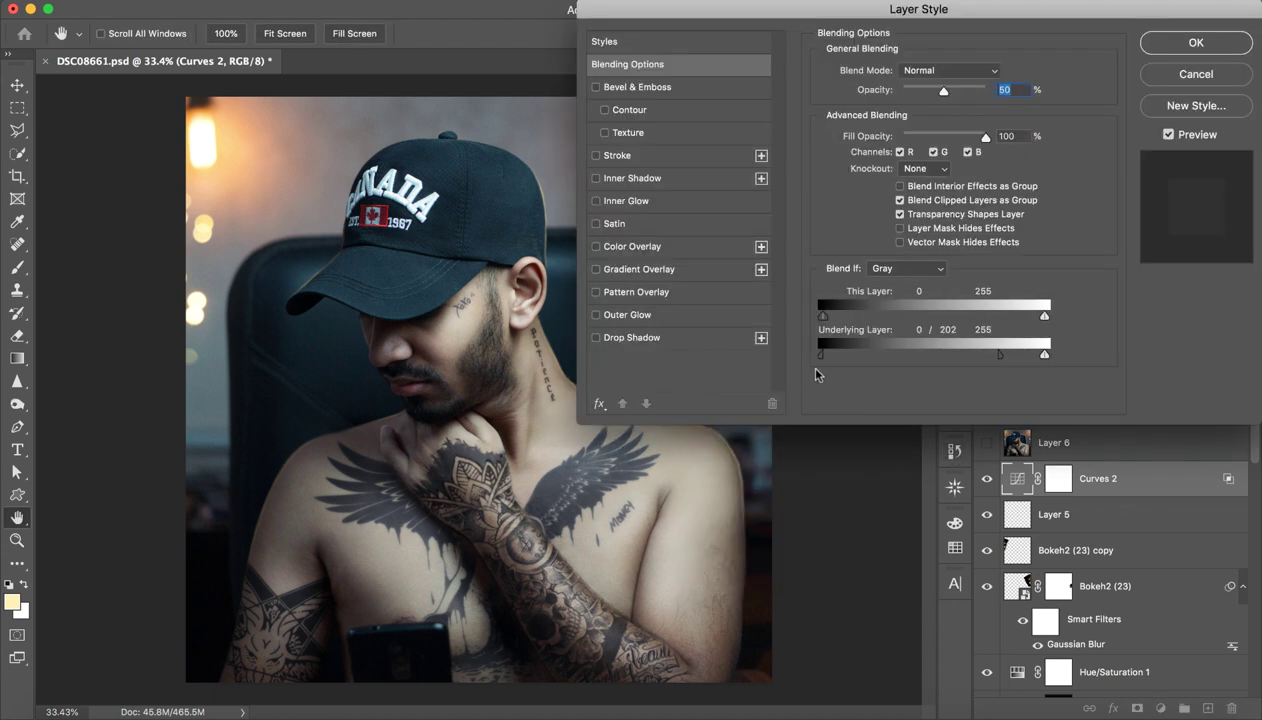
mouse_move(987, 365)
left_mouse_down()
mouse_move(849, 370)
mouse_move(1001, 365)
left_mouse_up()
left_click(1196, 42)
left_click(987, 479)
left_click(987, 479)
Make Layer 6 visible, comparing the image with and without it
left_click(1095, 440)
left_click(987, 443)
left_click(987, 444)
left_click(987, 444)
Compare the image with the Color Efex Pro 4 layer shown and hidden several times
left_click(1142, 382)
left_click_drag(1089, 406, 1092, 402)
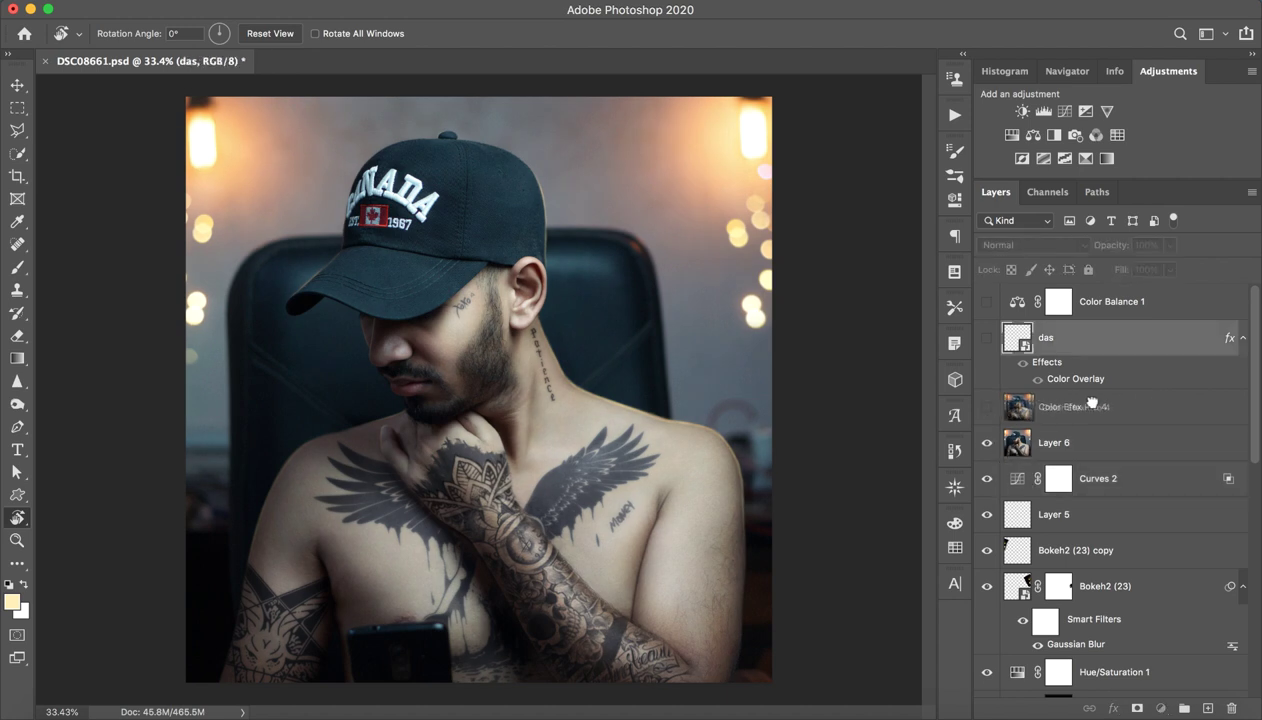
left_click(1092, 404)
left_click(987, 407)
left_click(987, 407)
left_click(987, 408)
left_click(987, 410)
left_click(987, 410)
left_click(987, 410)
left_click(987, 410)
left_click(987, 410)
Add a Vibrance adjustment layer above Layer 6 and boost the colours with it
left_click(1052, 442)
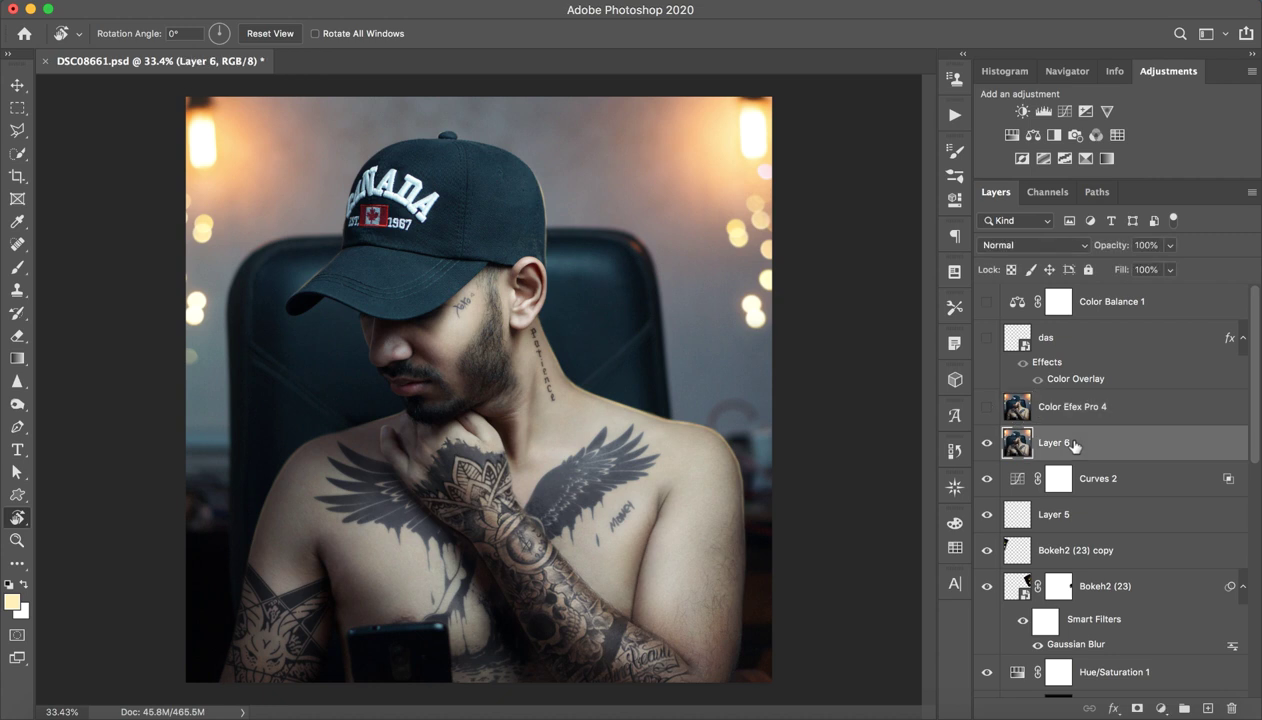
left_click(1108, 114)
left_click_drag(805, 214, 836, 269)
left_click(906, 144)
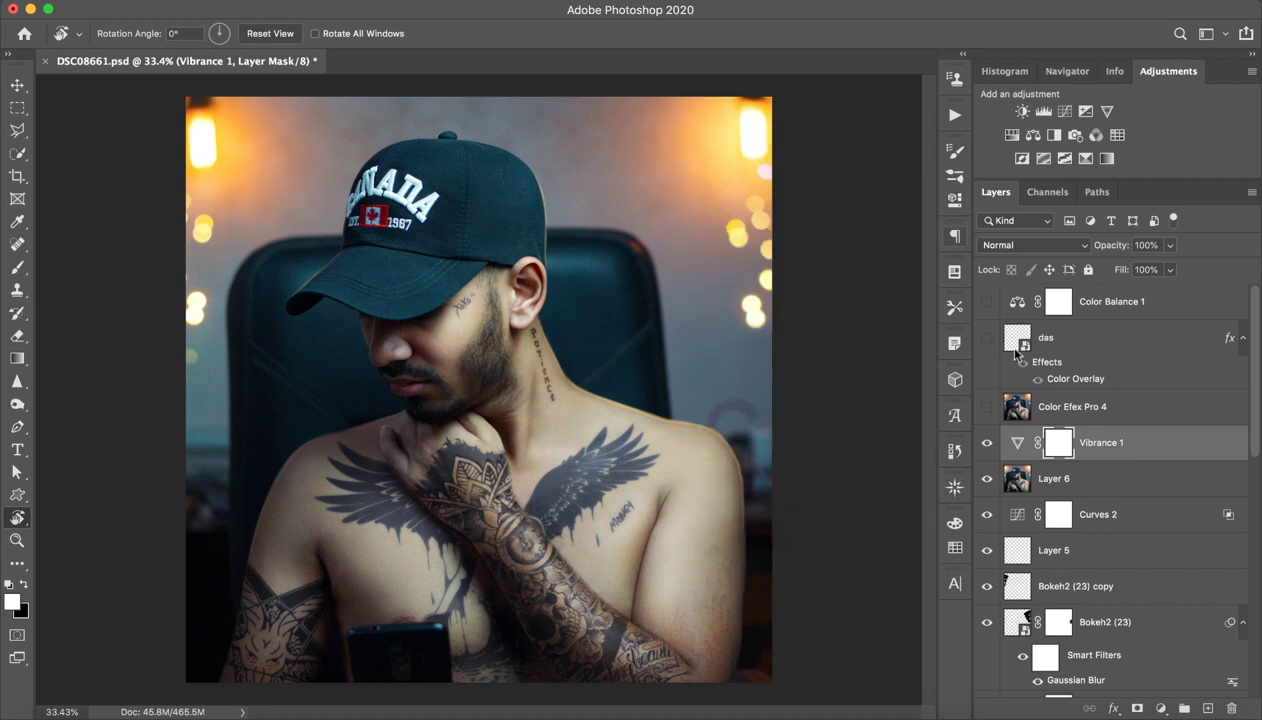
Compare the colours of Vibrance 1 and Color Efex Pro 4 by toggling each layer, leaving Color Efex Pro 4 shown
left_click(987, 438)
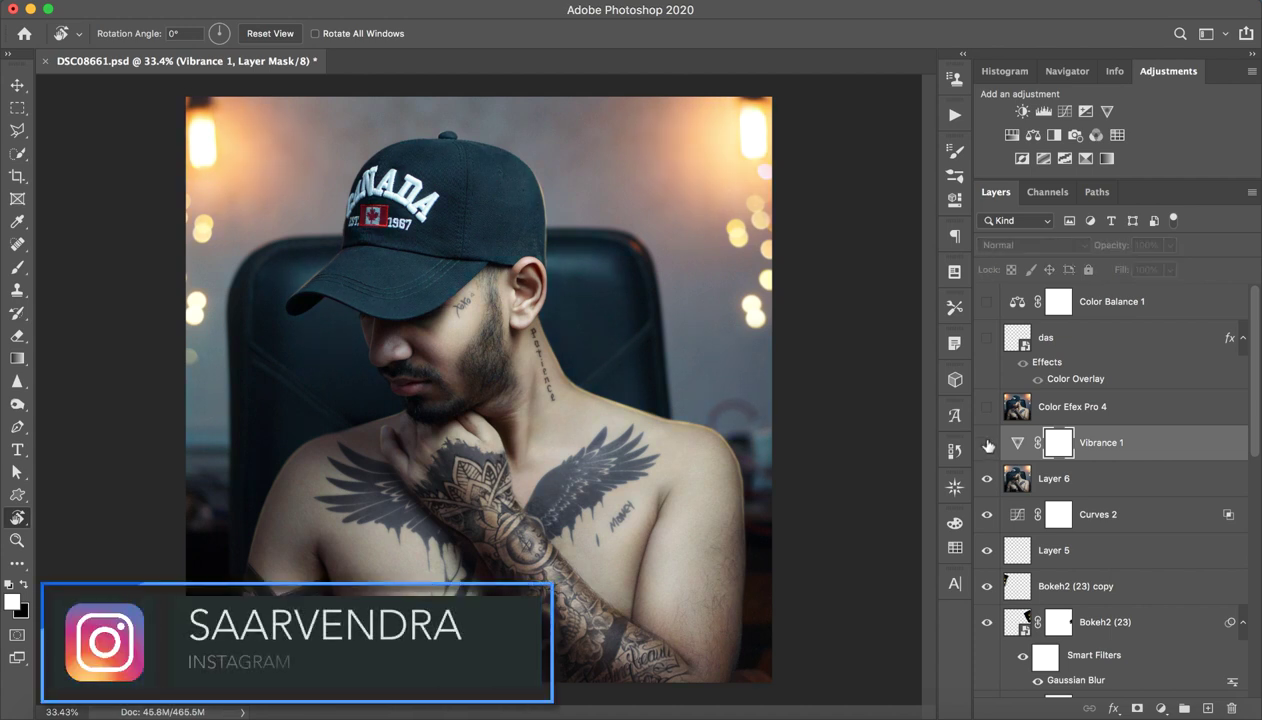
left_click(987, 410)
left_click(987, 442)
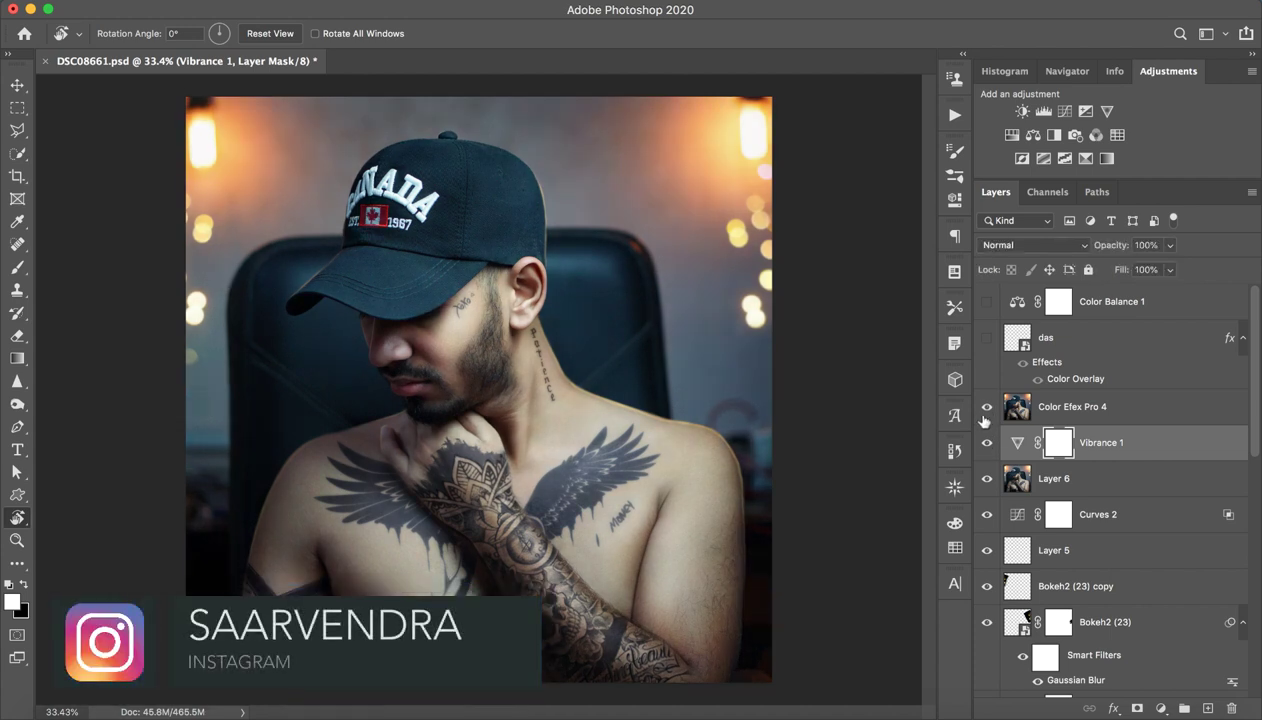
key("z")
left_click(986, 422)
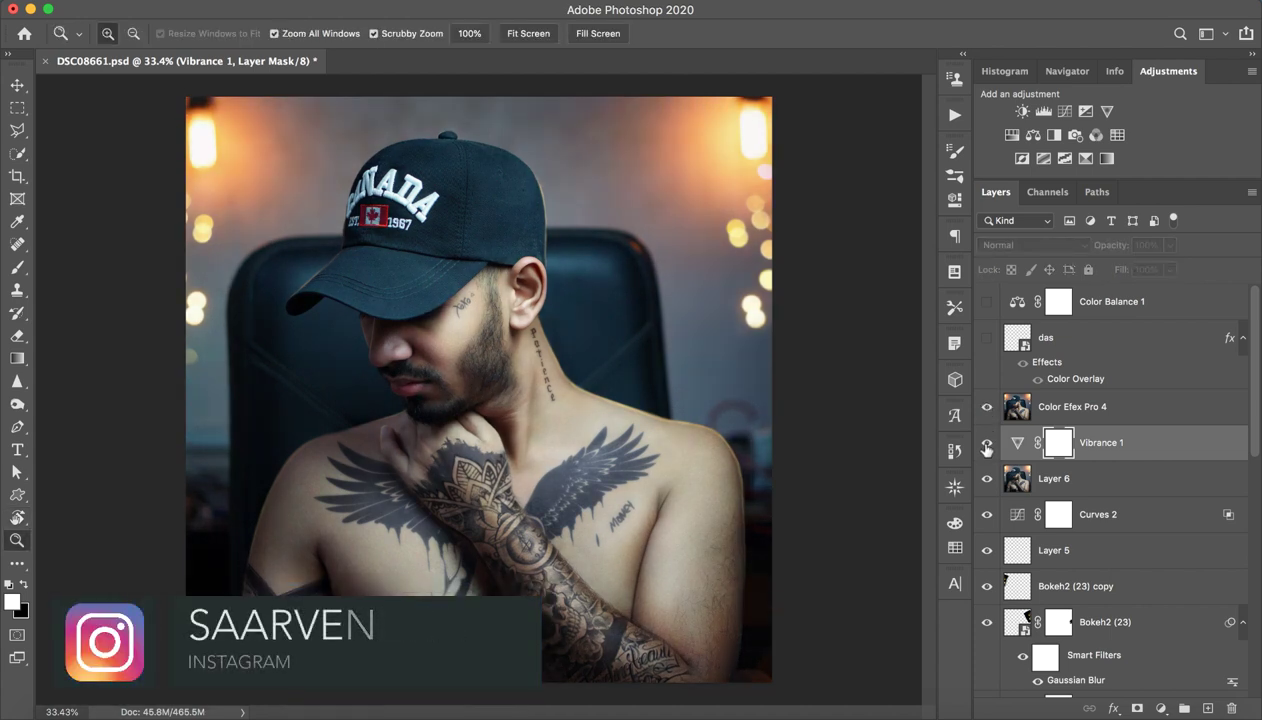
left_click(987, 410)
left_click(987, 441)
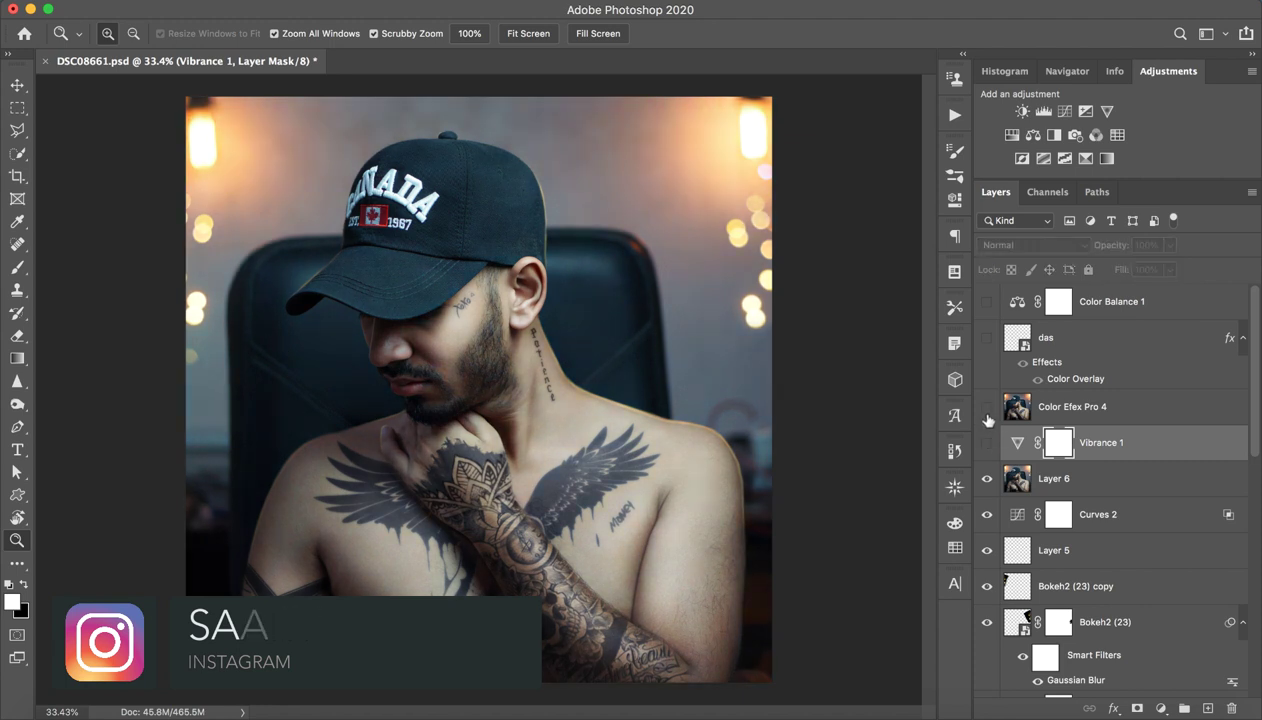
left_click(987, 410)
left_click(988, 442)
Delete the Vibrance 1 adjustment layer and select the Color Efex Pro 4 layer
left_click(1141, 450)
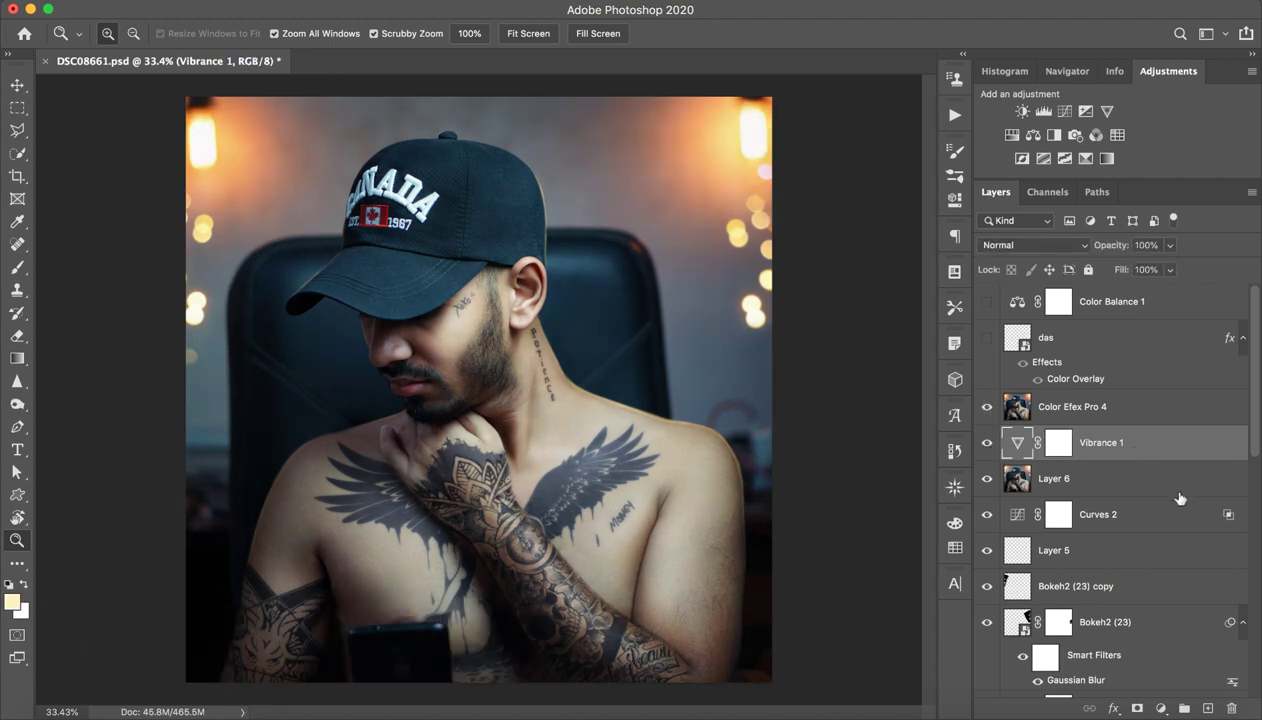
key("Delete")
left_click(1128, 407)
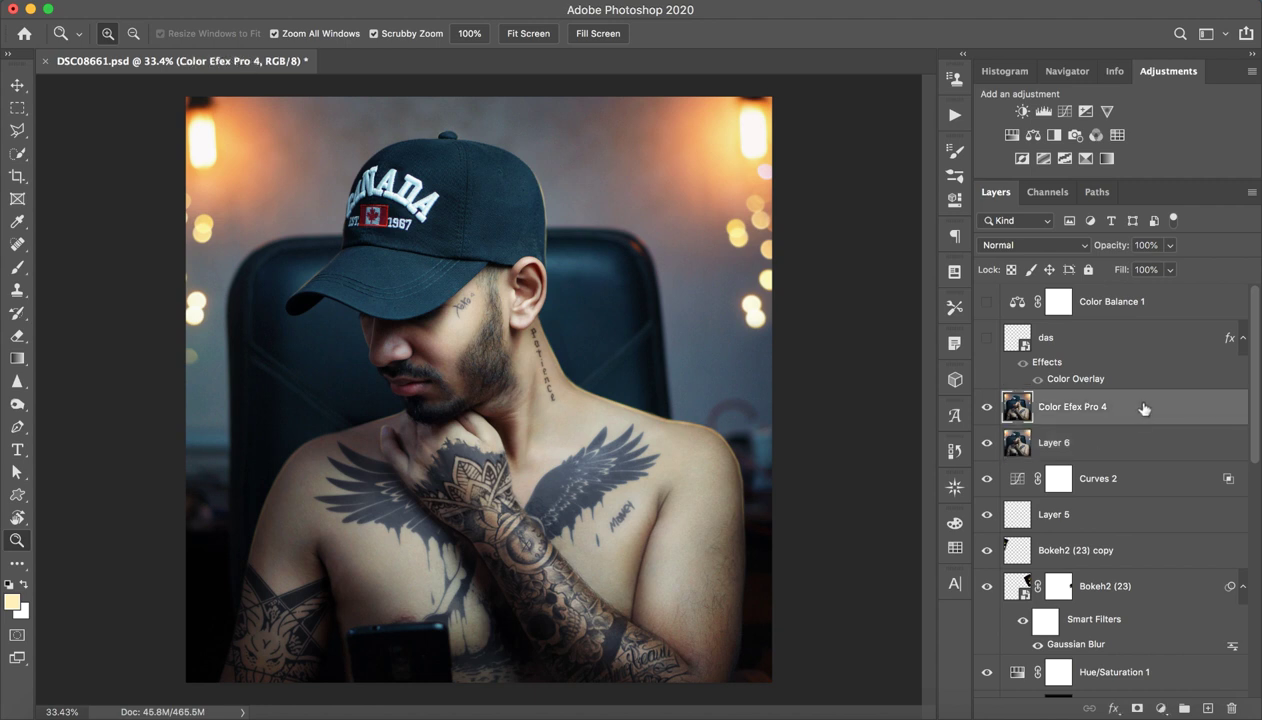
Show the das logo layer and the Color Balance 1 adjustment above it, comparing the image with Color Balance 1 hidden and shown
left_click(1125, 352)
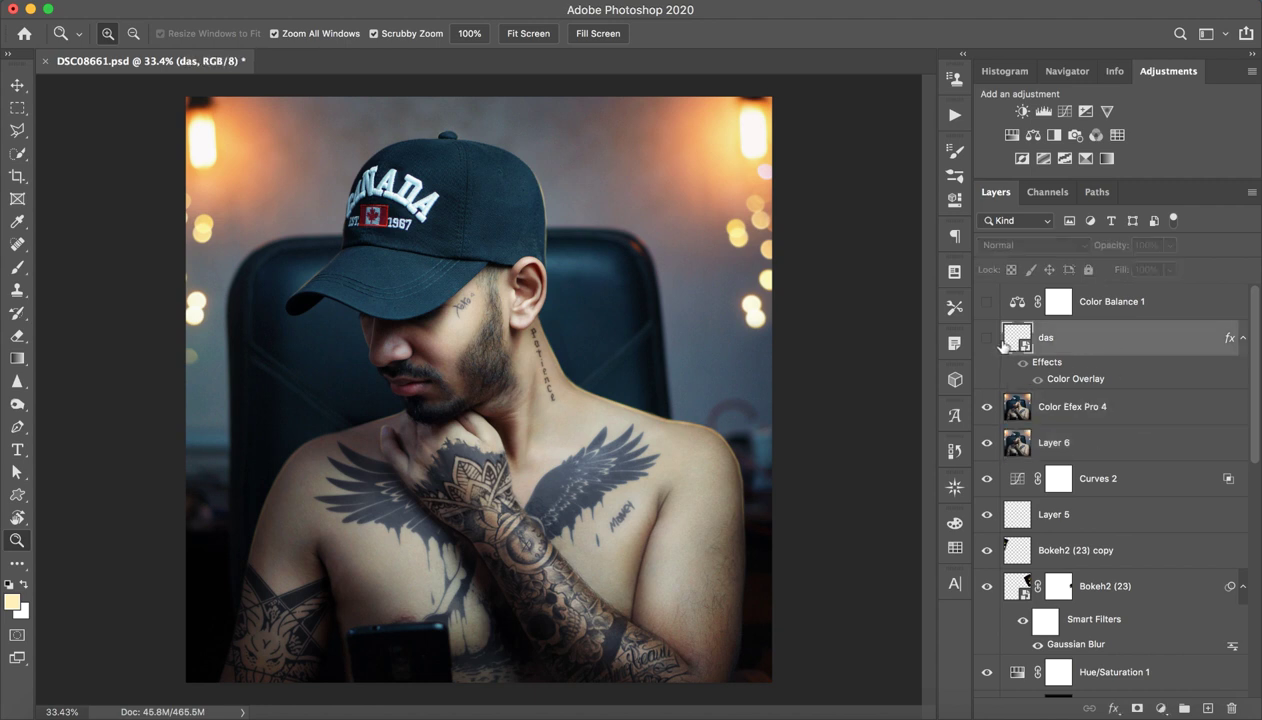
left_click(987, 338)
left_click(1026, 299)
left_click(985, 303)
left_click(1004, 299)
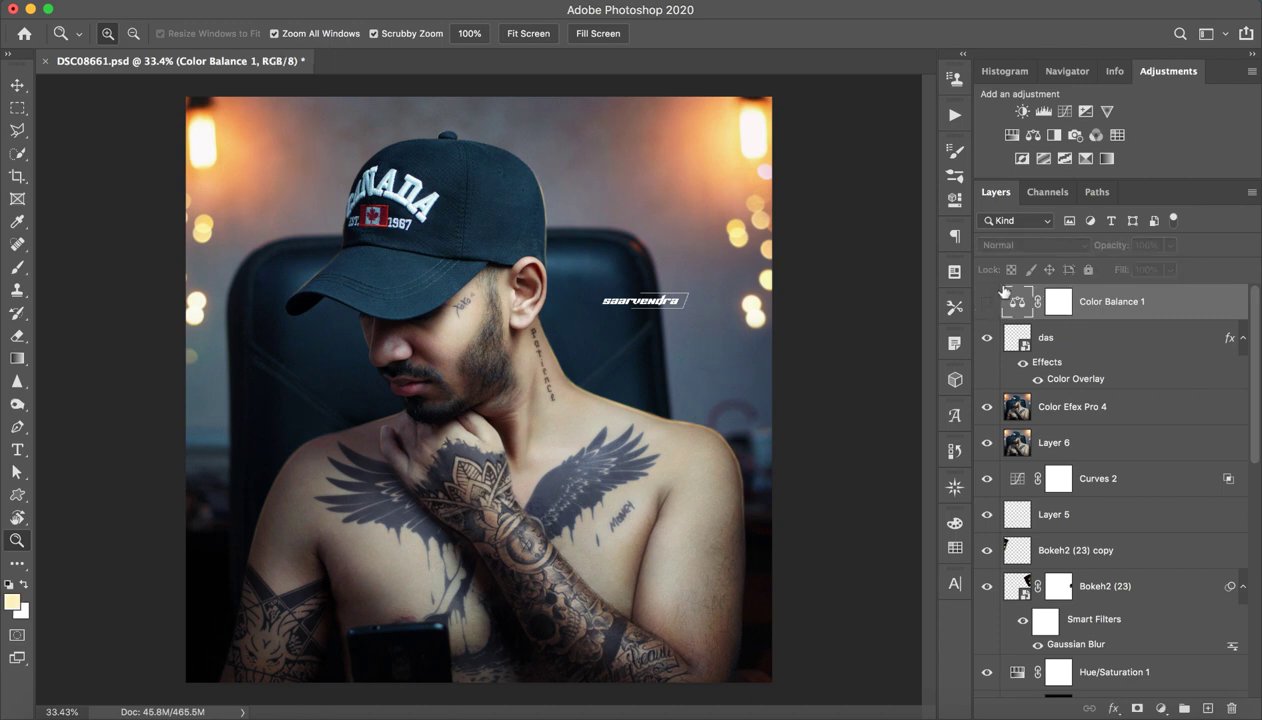
left_click(985, 302)
left_click(985, 304)
left_click(986, 306)
left_click(986, 307)
Compare the ear, beard and neck up close with Color Balance 1 hidden and shown
left_click_drag(547, 351, 583, 291)
scroll(583, 291, "up", 5)
scroll(583, 291, "left", 3)
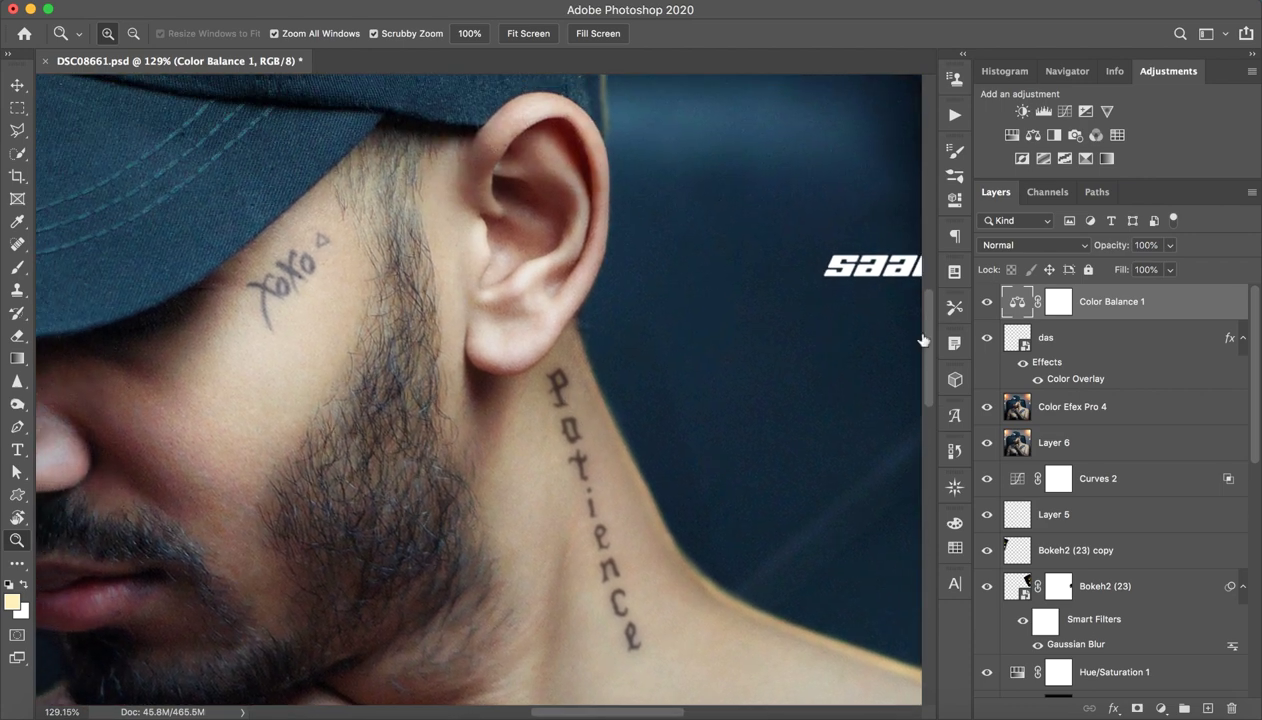
left_click(986, 304)
left_click(987, 306)
left_click(988, 308)
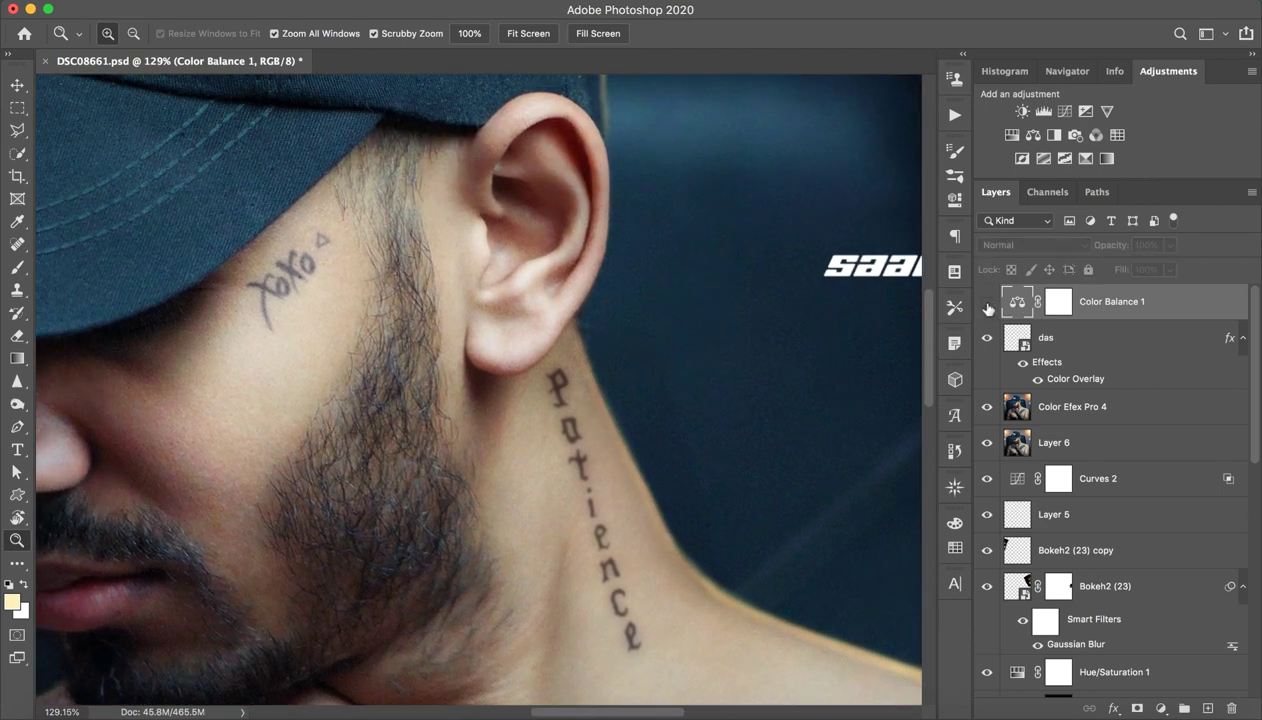
left_click(988, 307)
Review the midtone settings of Color Balance 1 and look over the whole portrait
double_click(1010, 305)
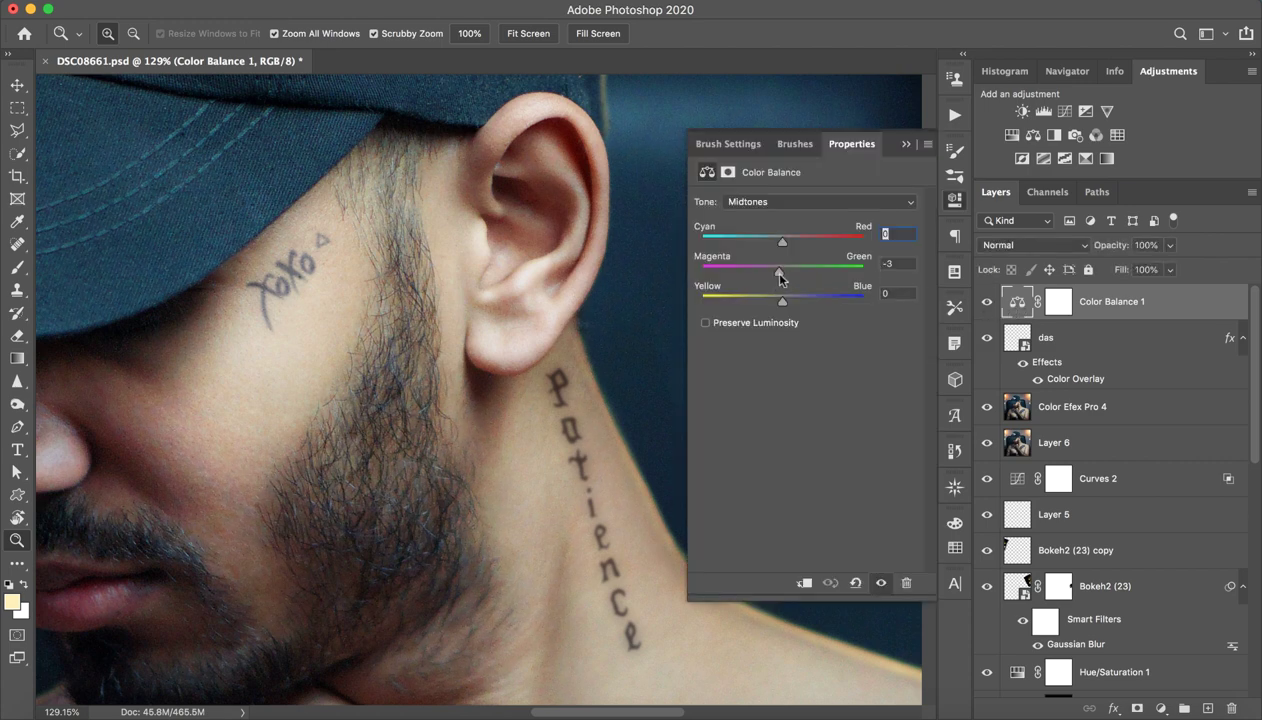
left_click(906, 144)
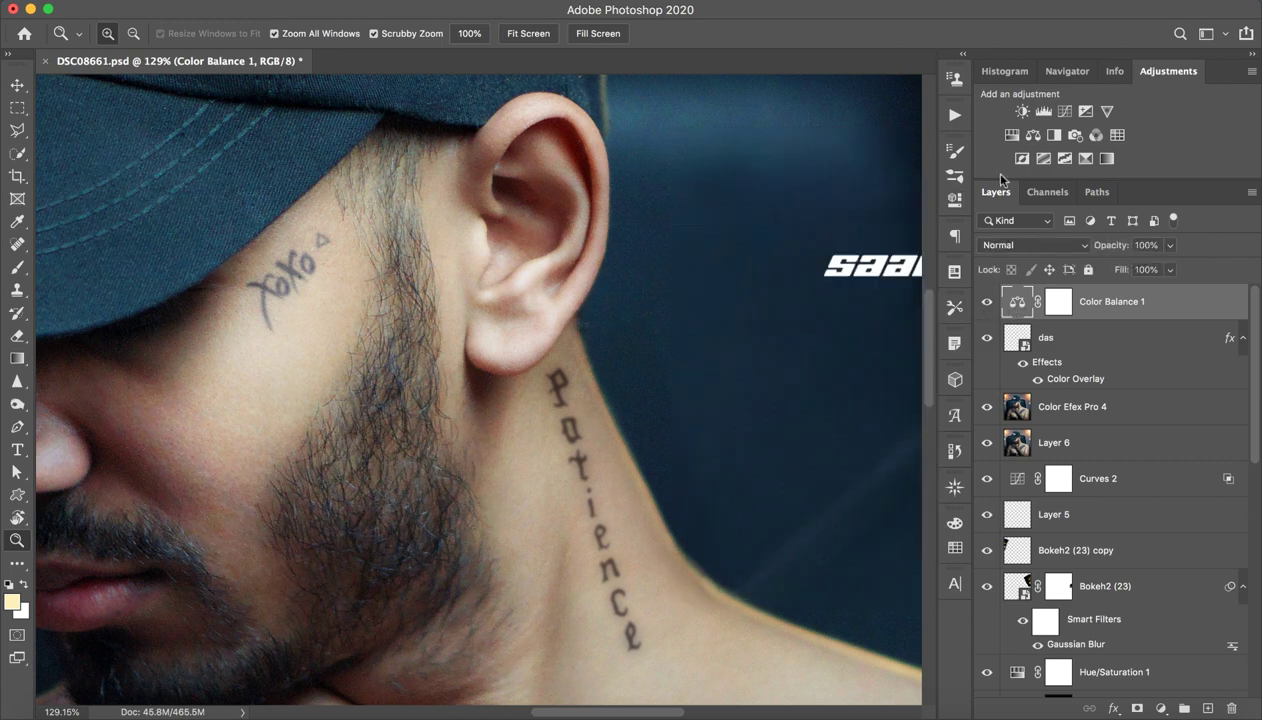
scroll(838, 322, "down", 10)
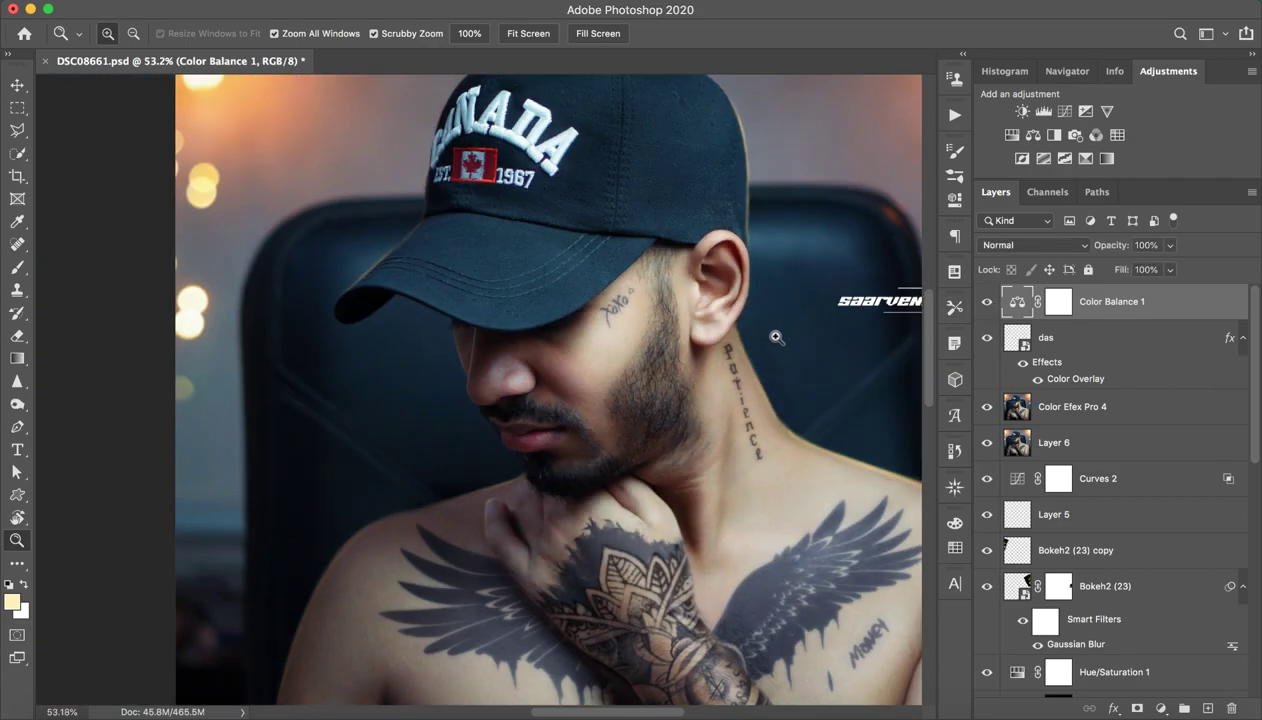
scroll(640, 447, "up", 6)
scroll(648, 456, "down", 3)
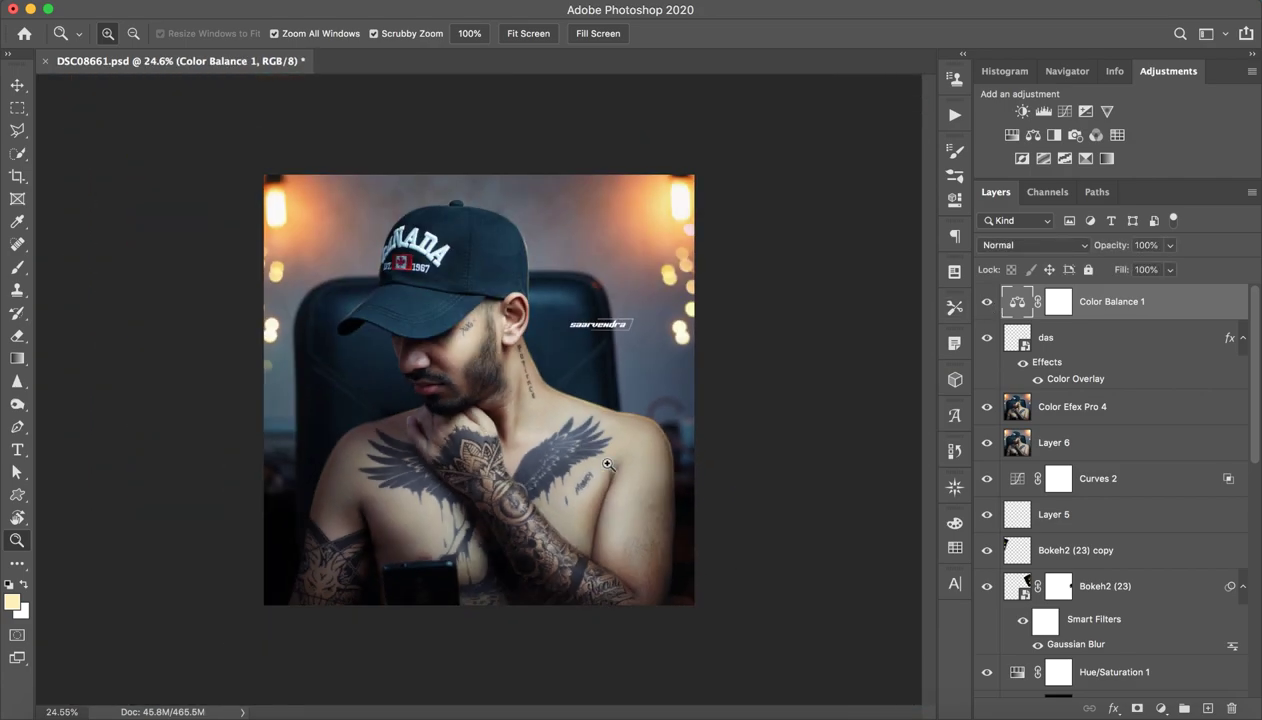
scroll(620, 440, "up", 2)
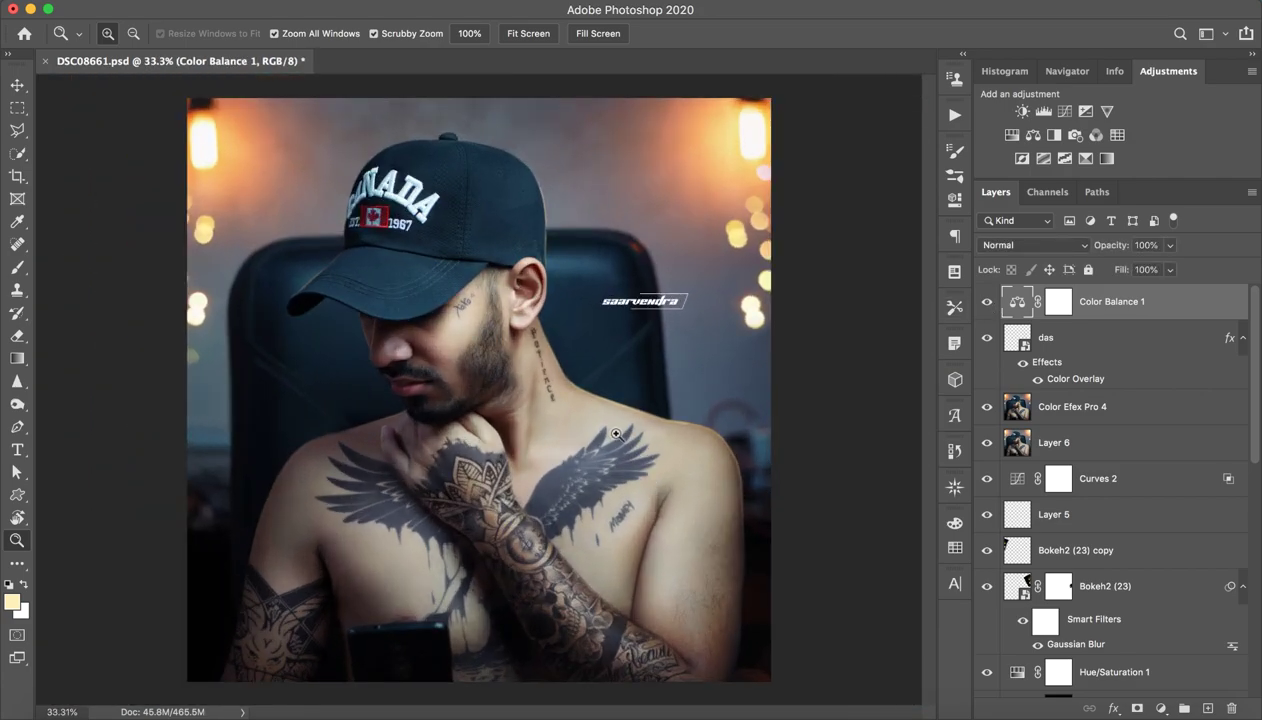